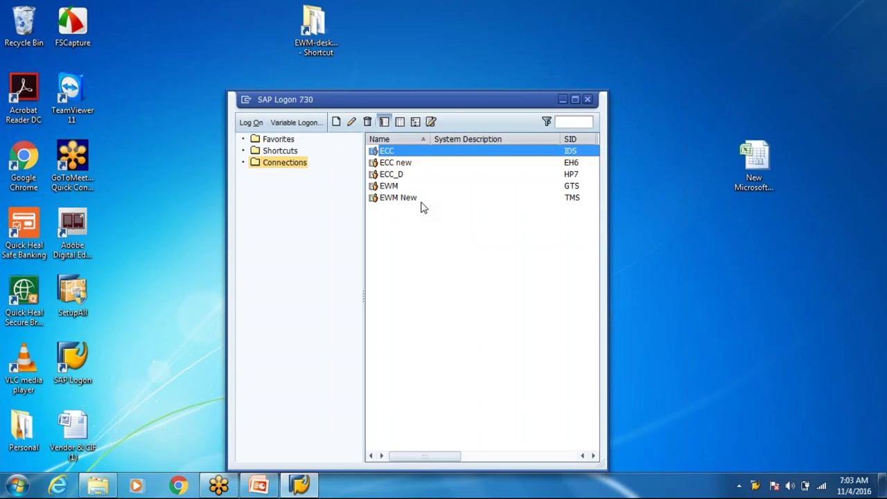
# Log on to the EWM New system with client 400 and the stored user credentials
pyautogui.doubleClick(420, 202)
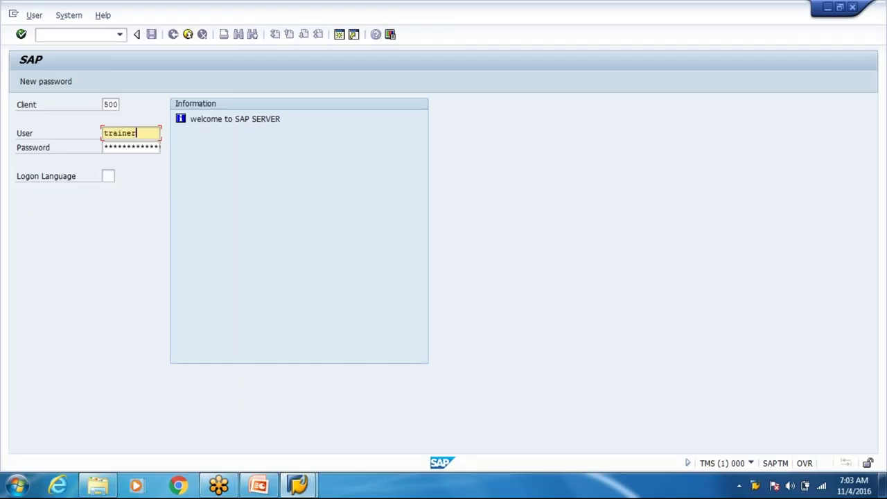
pyautogui.hotkey('shift', 'Tab')
pyautogui.write('400')
pyautogui.press('Tab')
pyautogui.click(140, 133)
pyautogui.press('Tab')
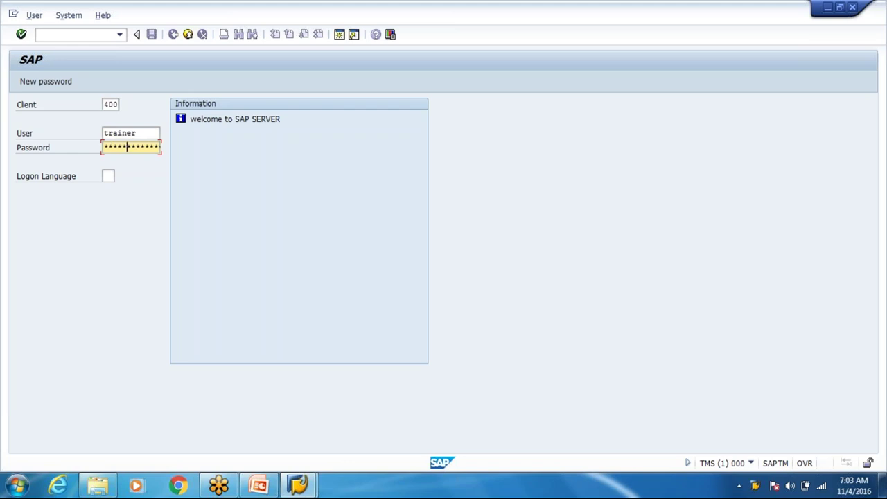
pyautogui.press('Return')
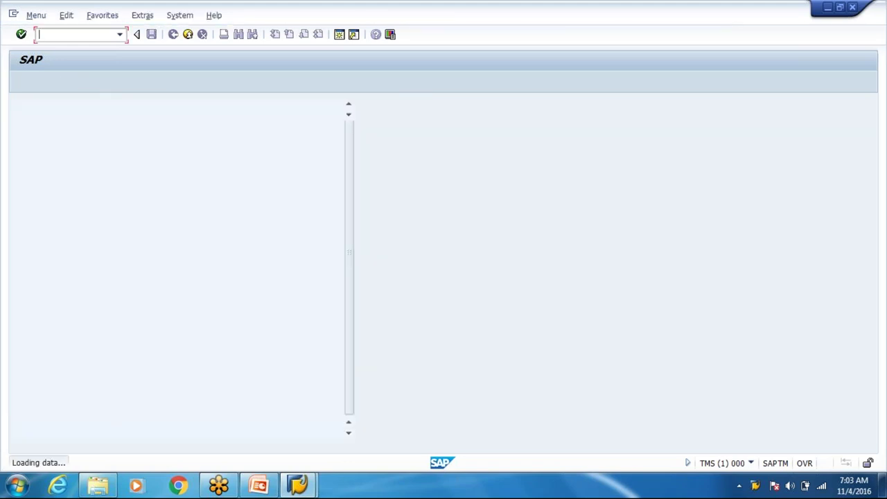
# Start transaction /n/scwm/egf
pyautogui.write('/n/scw')
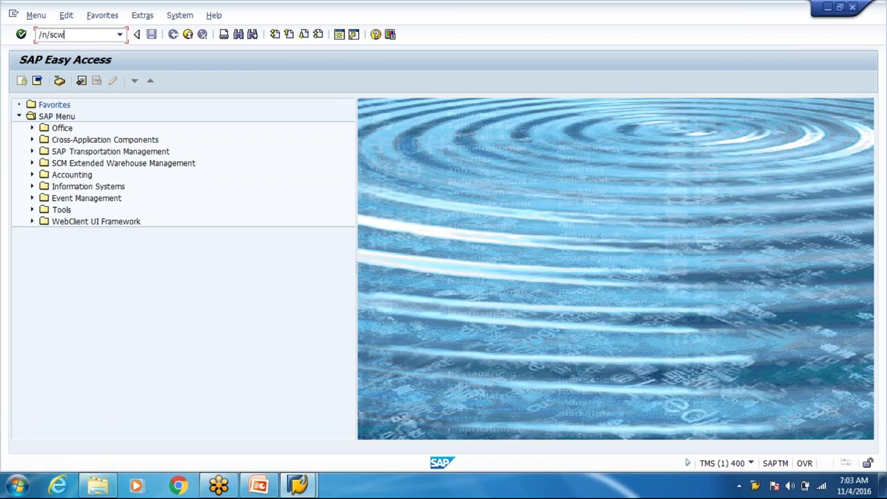
pyautogui.write('m/egf')
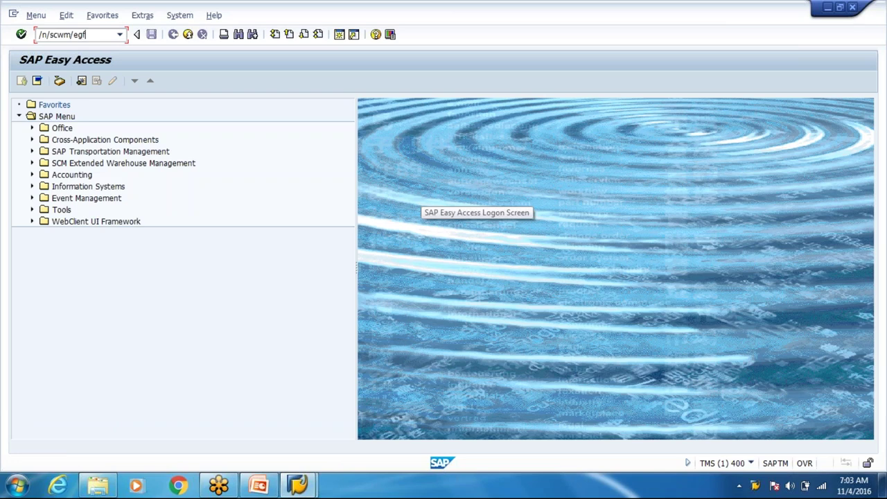
pyautogui.press('Return')
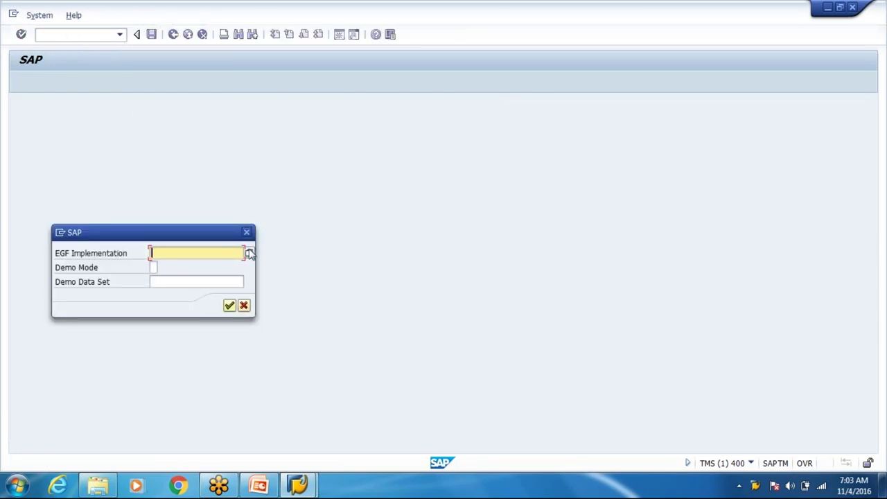
# Start the cockpit with EGF implementation DEMO_COCKPIT and display its Demo - Door Assignment object
pyautogui.click(248, 254)
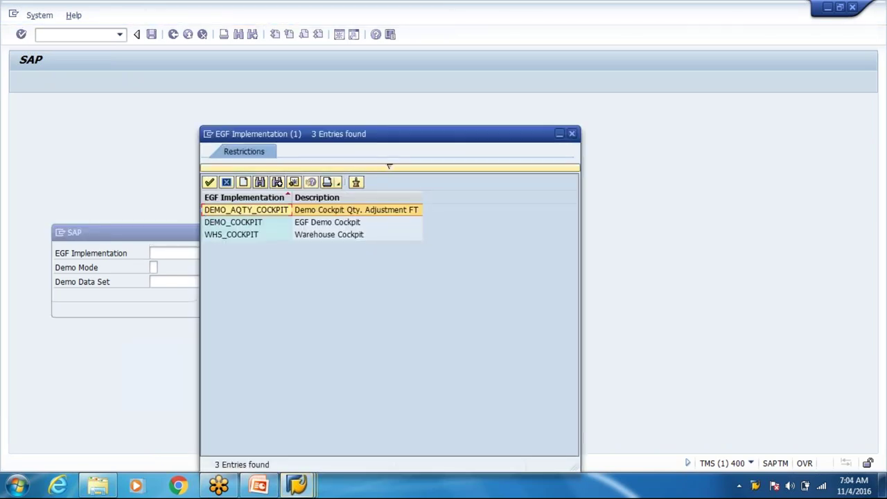
pyautogui.click(239, 222)
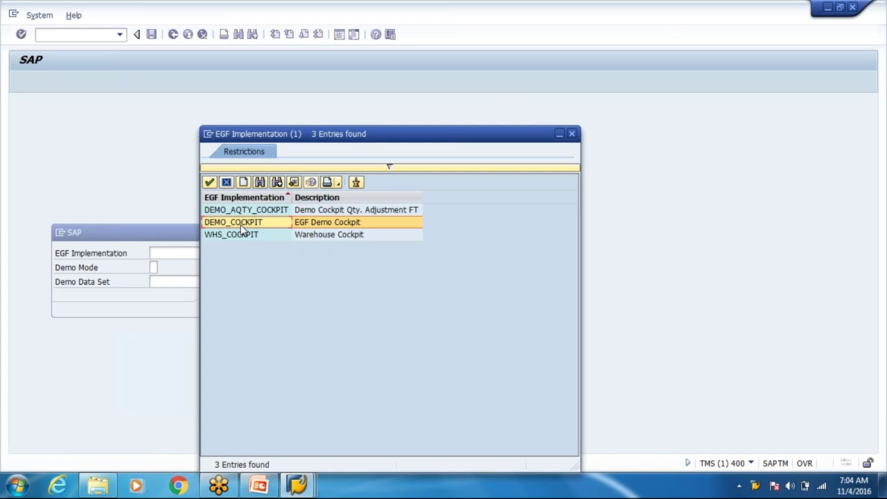
pyautogui.doubleClick(241, 225)
pyautogui.click(229, 307)
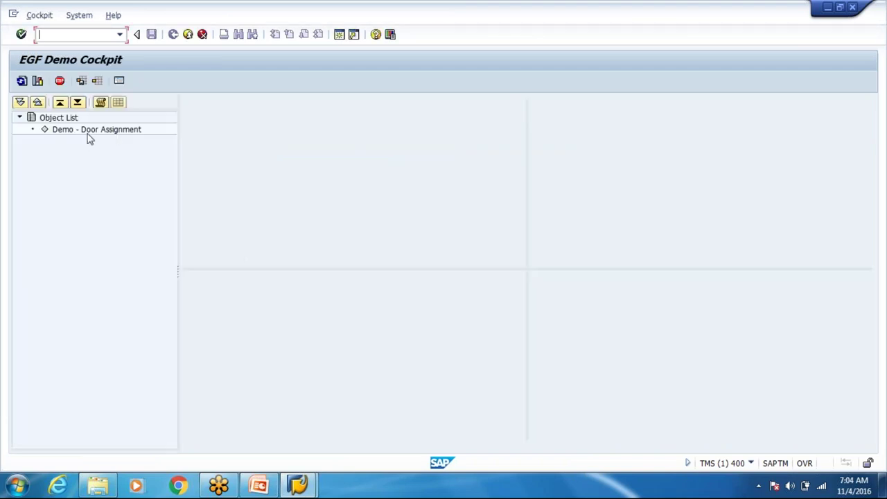
pyautogui.click(88, 138)
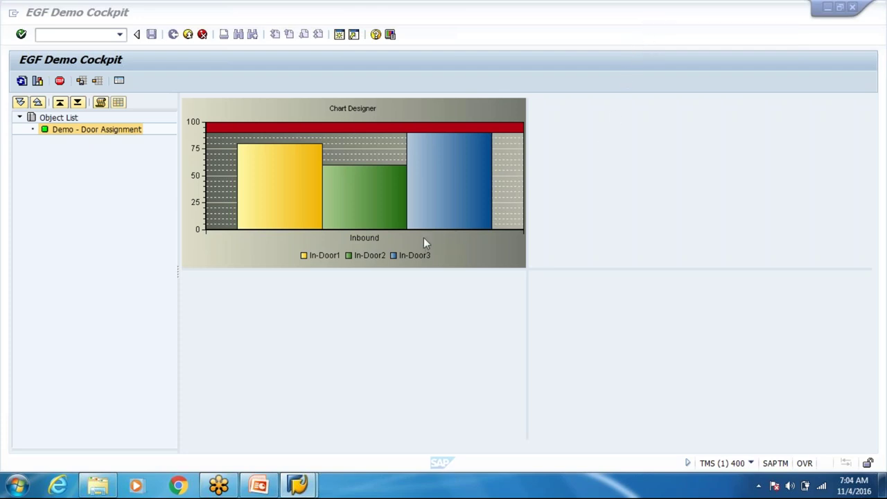
# View the planned and actual durations behind the door assignment chart and close the detail window
pyautogui.click(414, 197)
pyautogui.rightClick(415, 197)
pyautogui.click(362, 183)
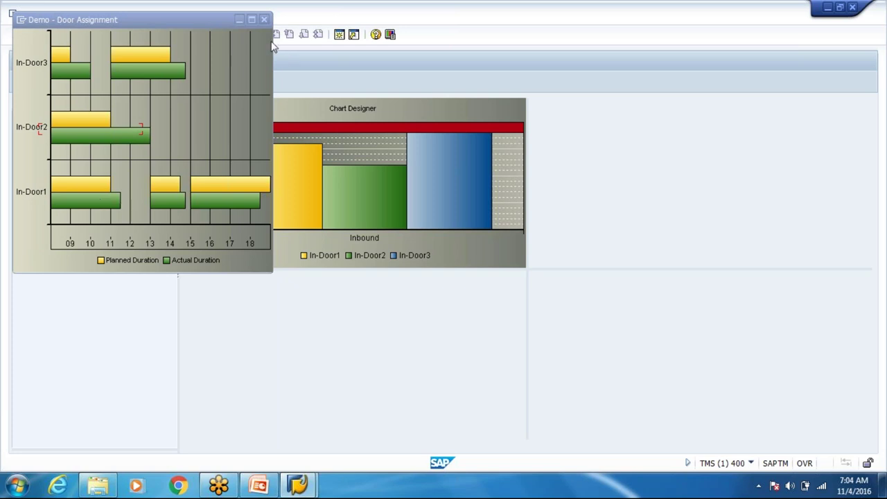
pyautogui.click(264, 20)
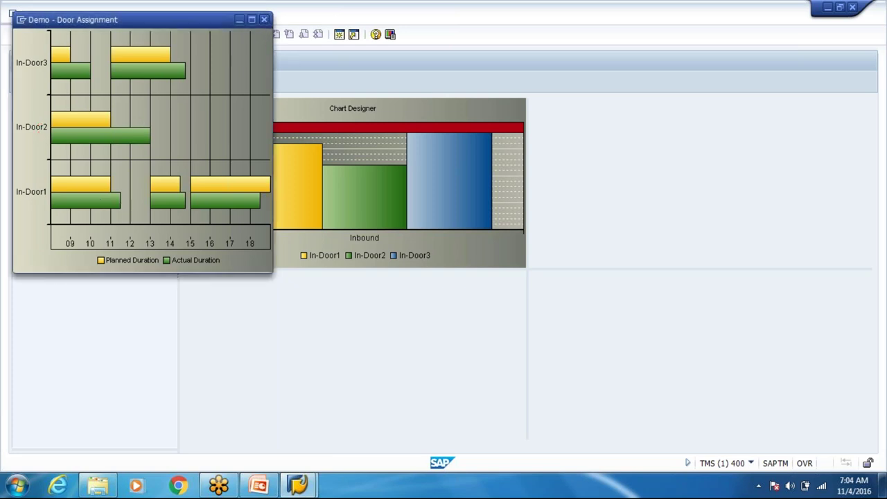
# Change the graphic type of the door assignment chart to Speedometer
pyautogui.rightClick(243, 174)
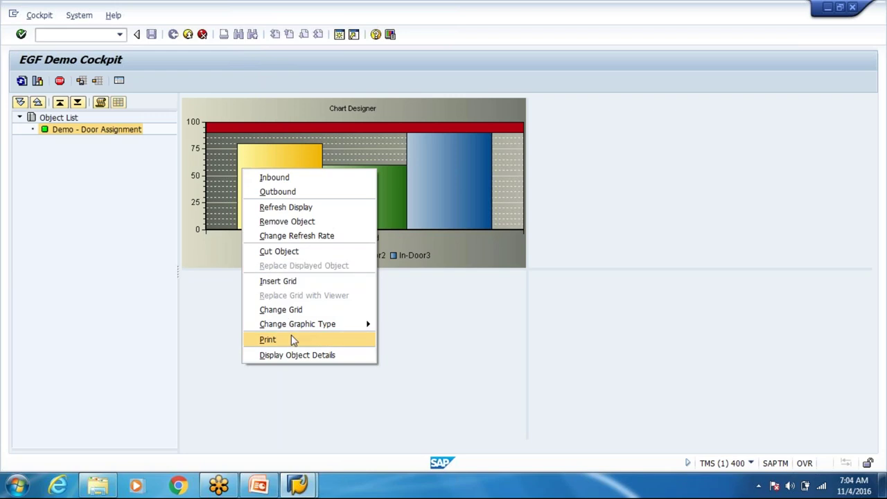
pyautogui.moveTo(299, 324)
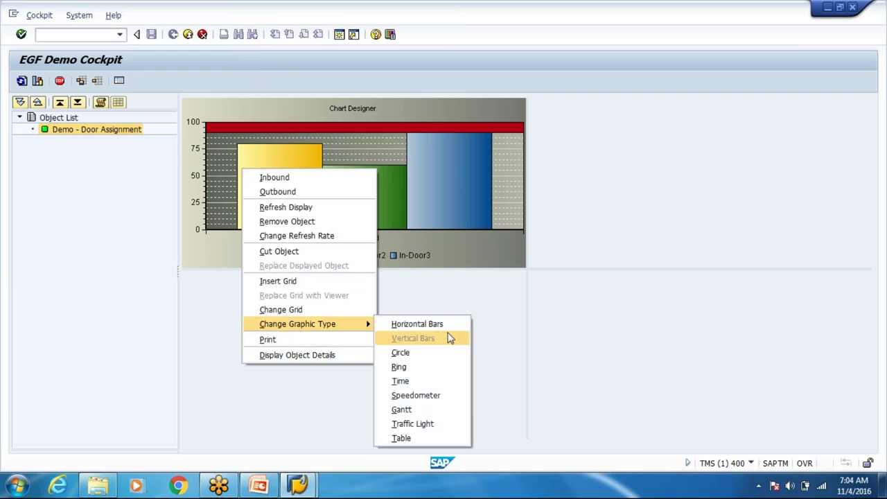
pyautogui.click(419, 395)
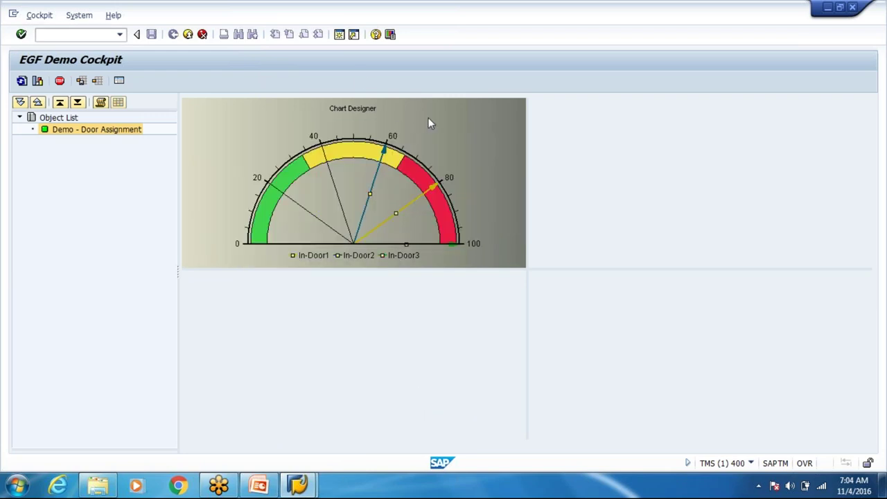
# View the chart's refresh rate setting and the grid's column and row settings, cancelling both dialogs
pyautogui.rightClick(429, 119)
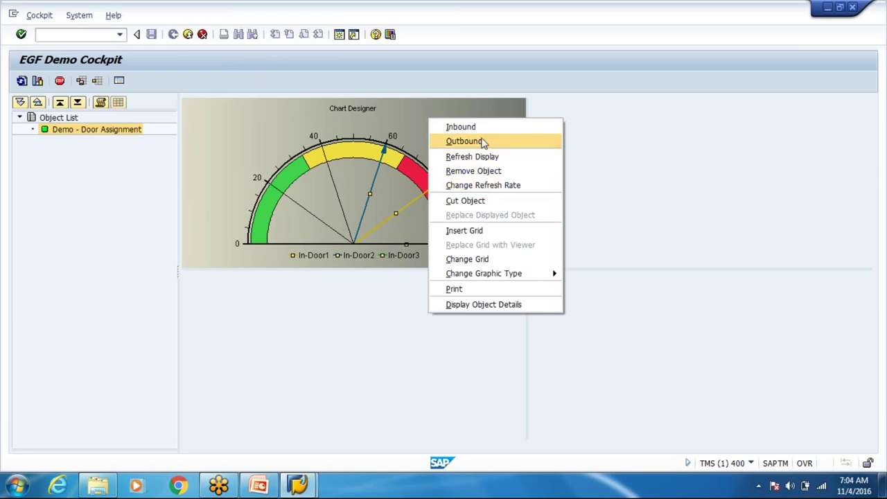
pyautogui.click(477, 185)
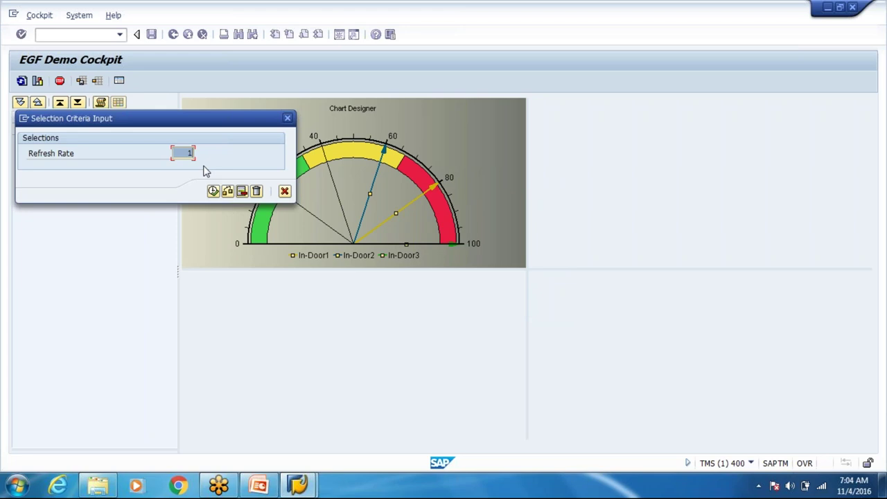
pyautogui.click(284, 191)
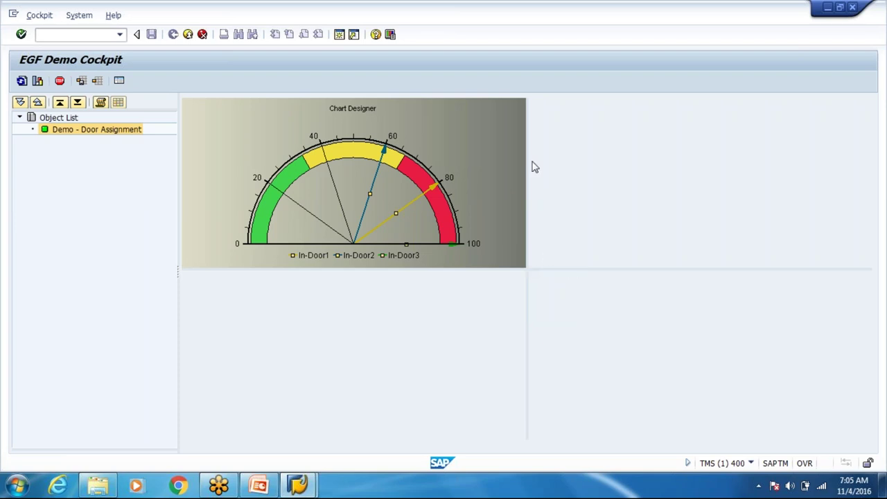
pyautogui.rightClick(416, 346)
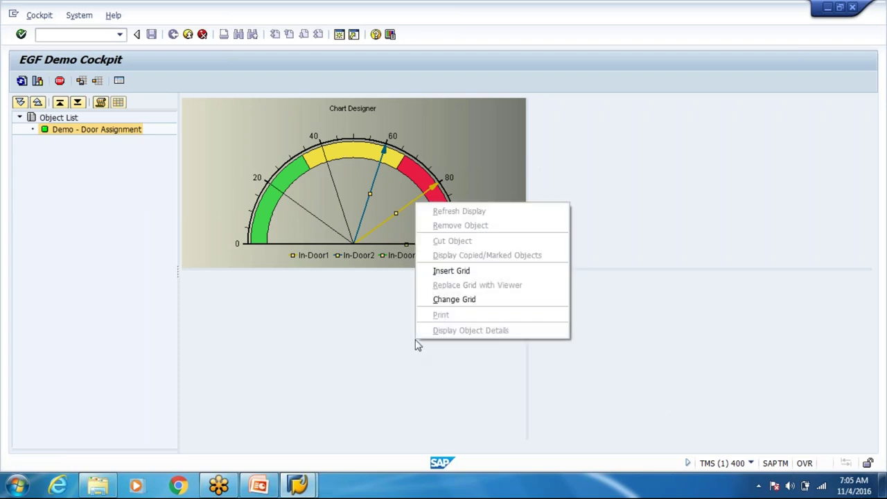
pyautogui.click(460, 300)
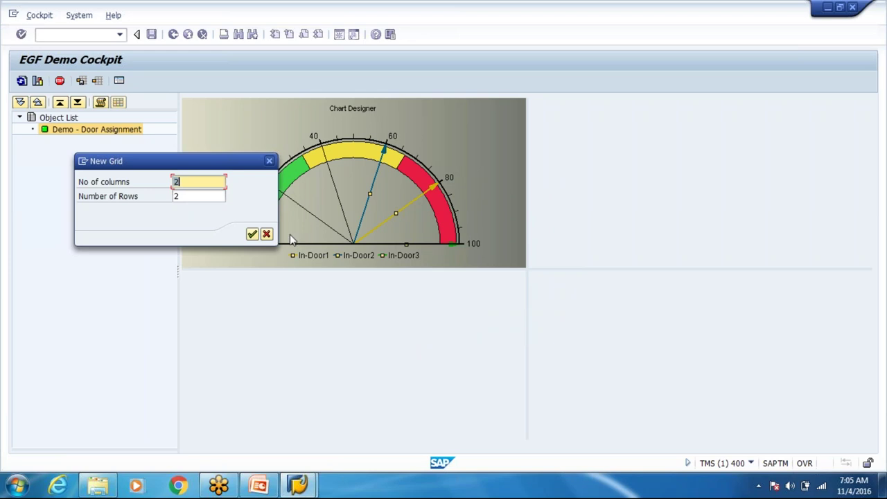
pyautogui.click(266, 234)
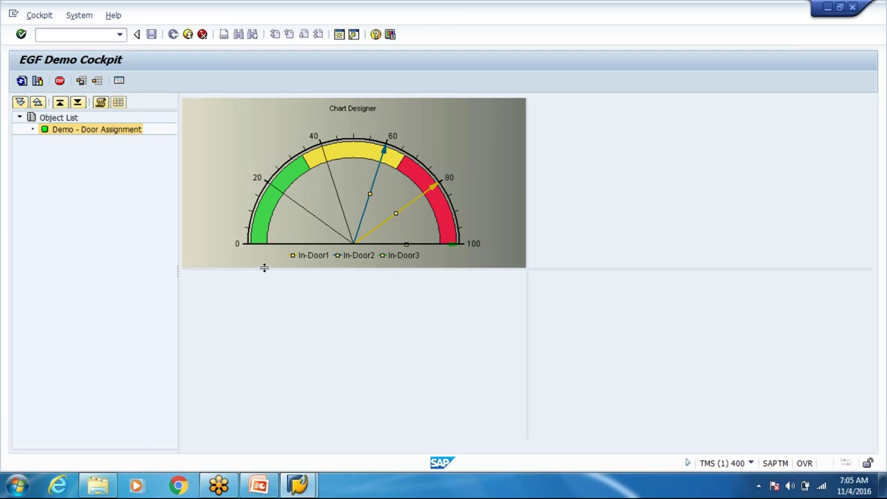
# Hide the cockpit's object list and show it again
pyautogui.click(120, 81)
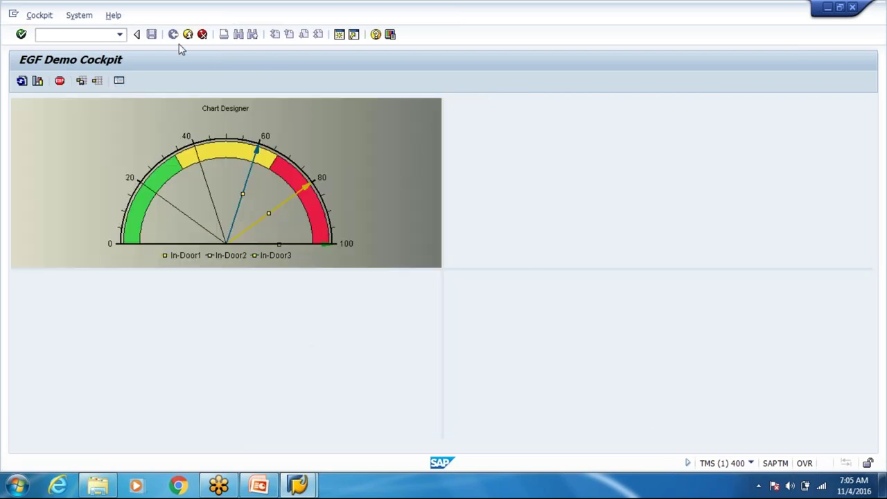
pyautogui.click(119, 81)
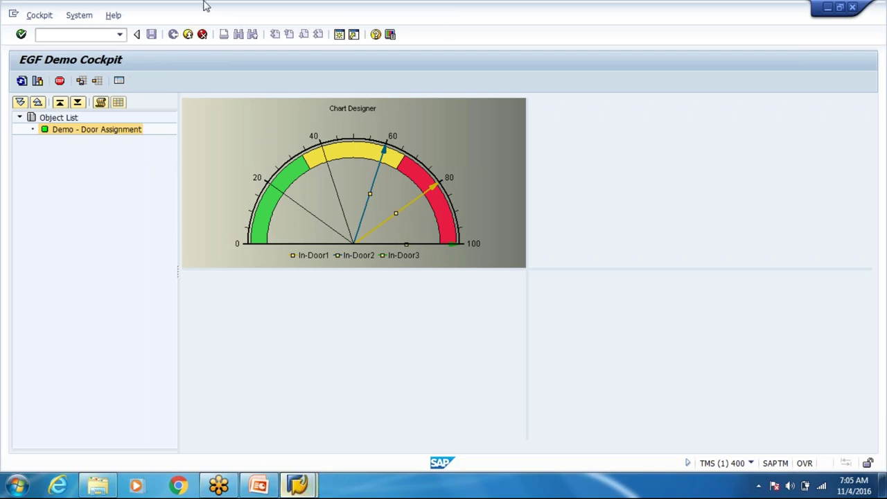
# Start the other cockpit with EGF implementation WHS_COCKPIT
pyautogui.click(43, 17)
pyautogui.click(82, 151)
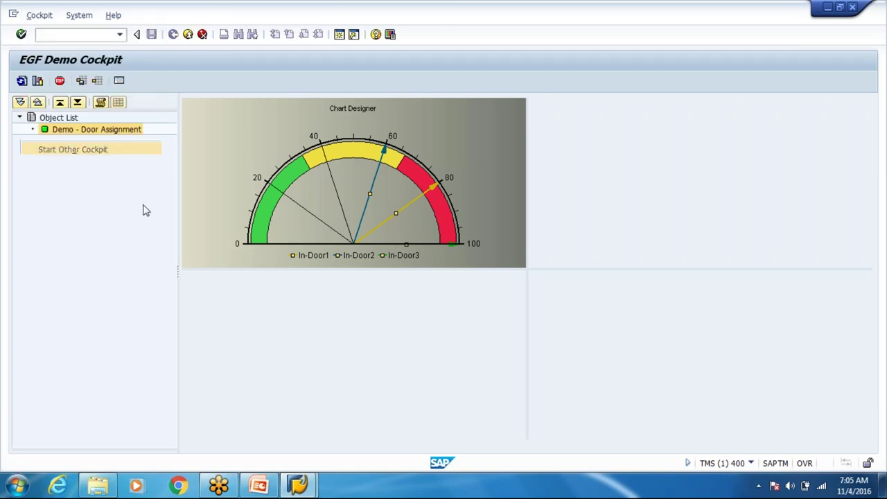
pyautogui.click(224, 252)
pyautogui.press('F4')
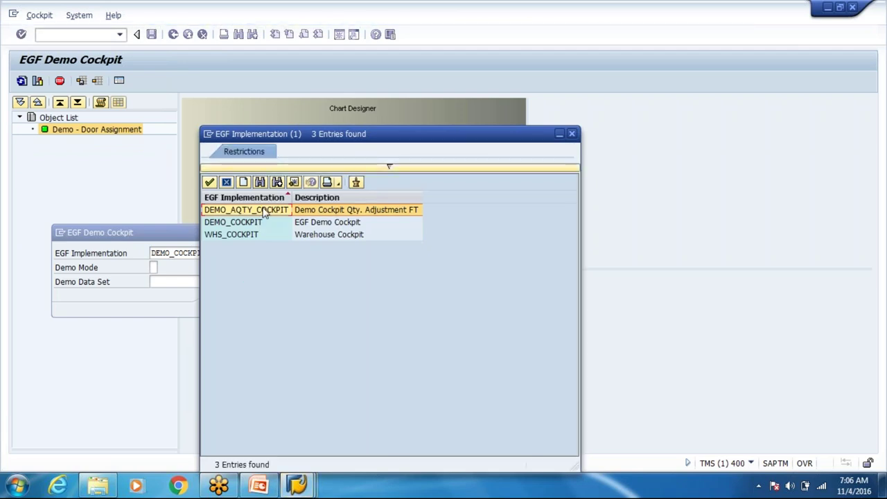
pyautogui.doubleClick(265, 234)
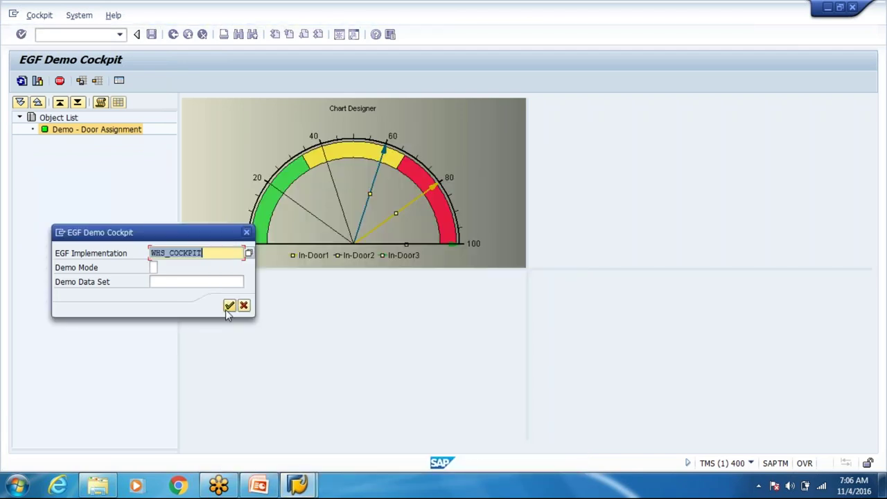
pyautogui.click(229, 308)
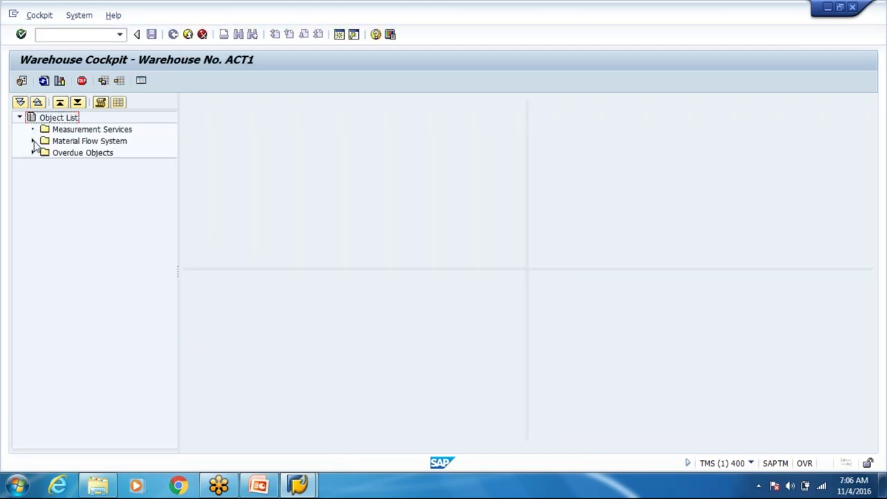
# Expand the Material Flow System and Overdue Objects folders and select Overdue Warehouse Tasks
pyautogui.click(32, 142)
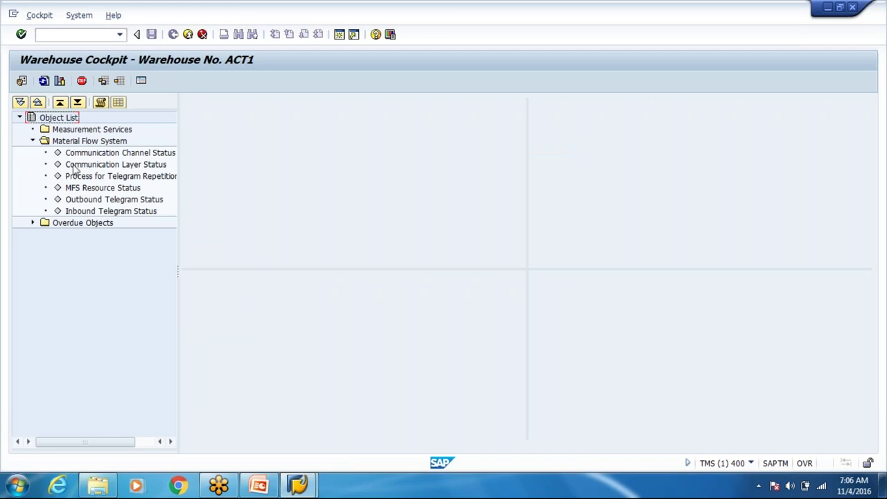
pyautogui.click(33, 223)
pyautogui.click(96, 236)
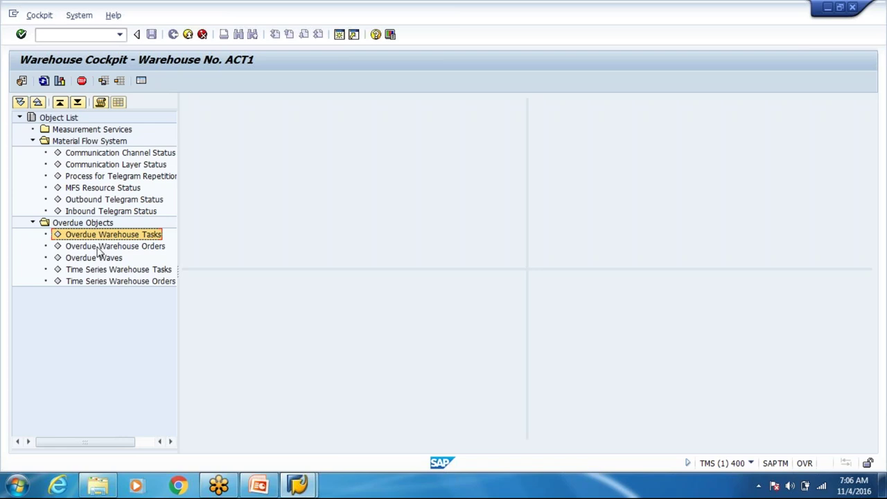
# View the selection criteria of Overdue Warehouse Orders, including the overdue limits in minutes, and cancel the dialog
pyautogui.doubleClick(98, 248)
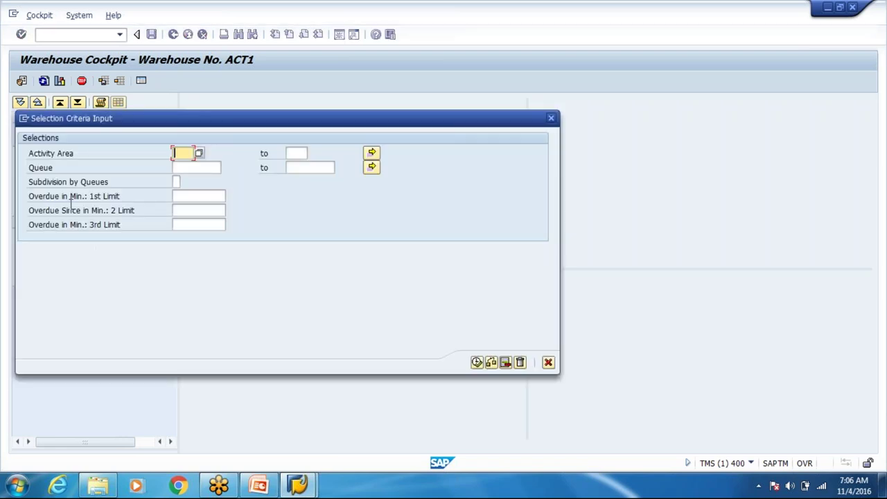
pyautogui.click(195, 196)
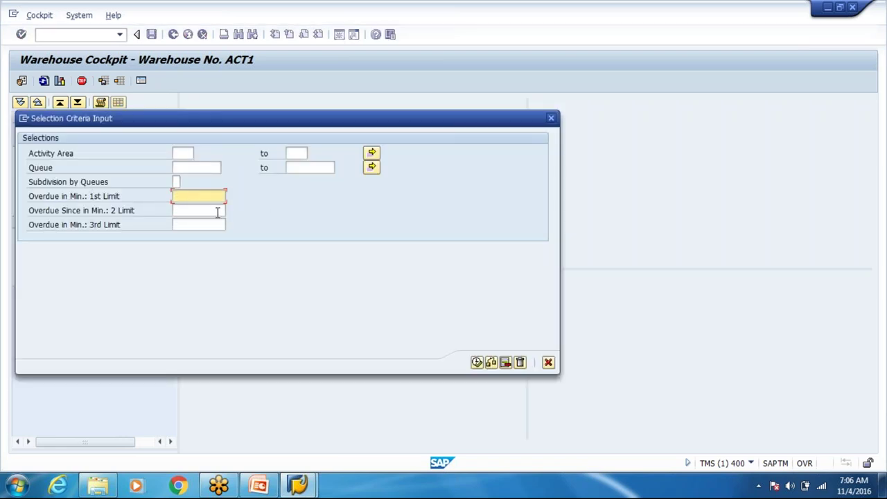
pyautogui.click(548, 363)
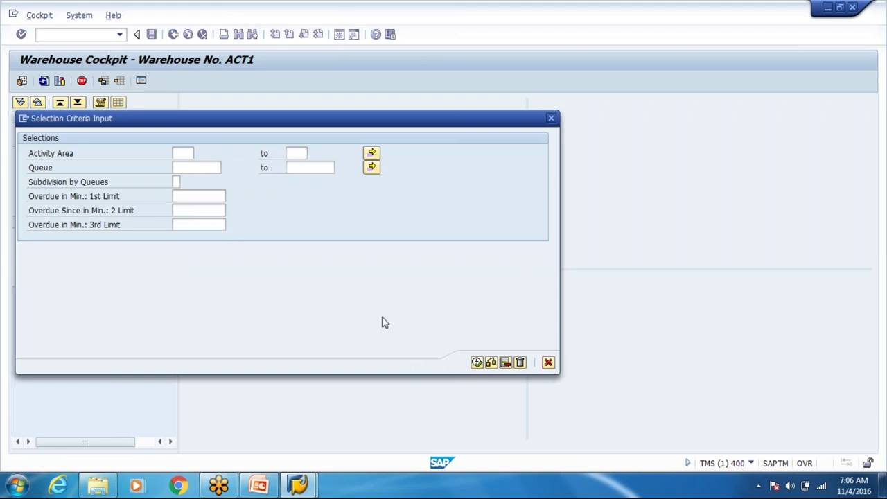
# Display the Overdue Warehouse Tasks chart with all selection criteria left blank
pyautogui.doubleClick(85, 236)
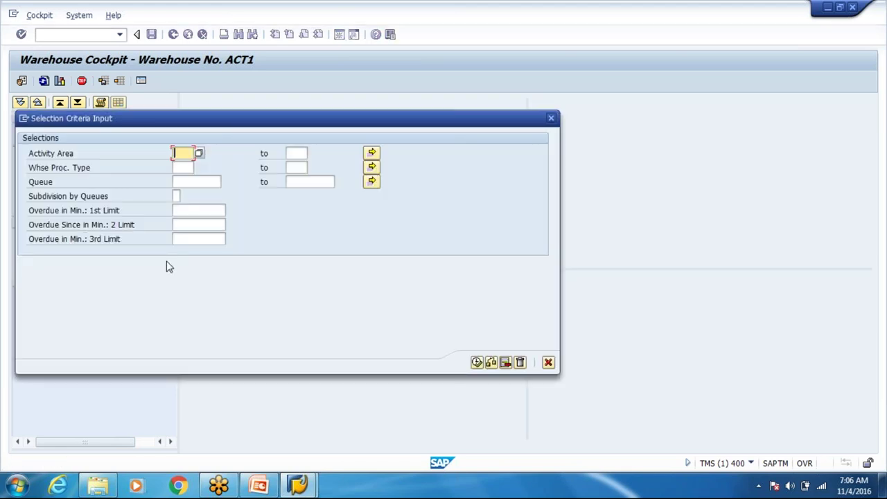
pyautogui.click(477, 363)
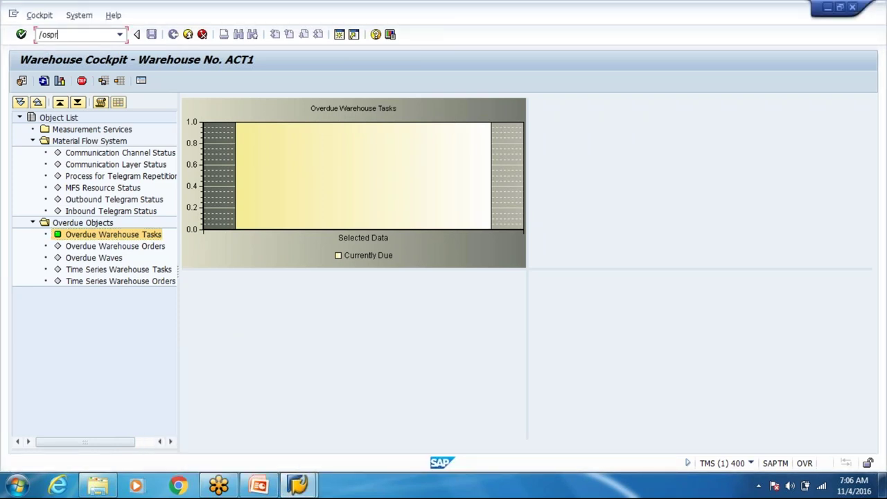
# Open the SAP Customizing Implementation Guide (SPRO) in a new session
pyautogui.press('Return')
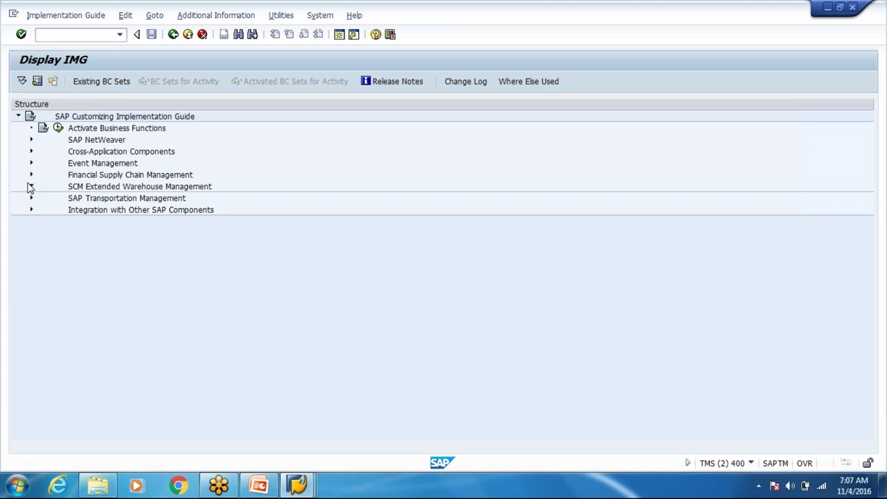
# Expand SCM Extended Warehouse Management, Extended Warehouse Management, Monitoring and Easy Graphics Framework in the implementation guide
pyautogui.click(31, 187)
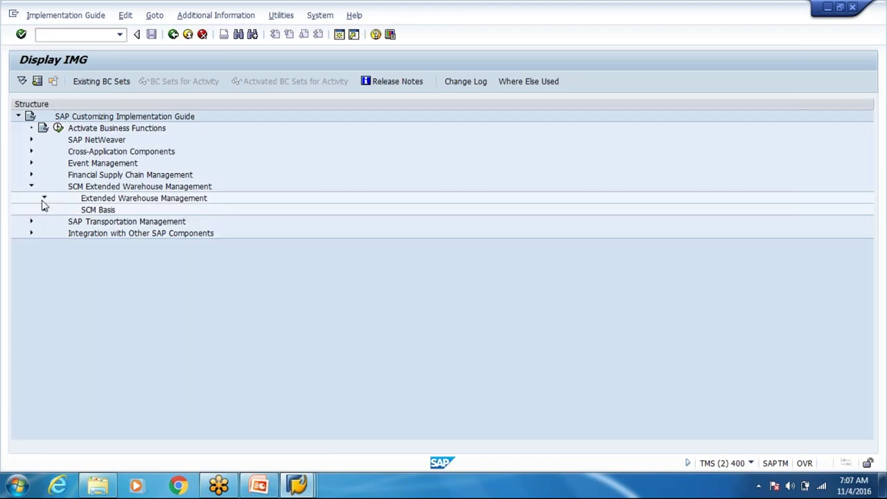
pyautogui.click(43, 199)
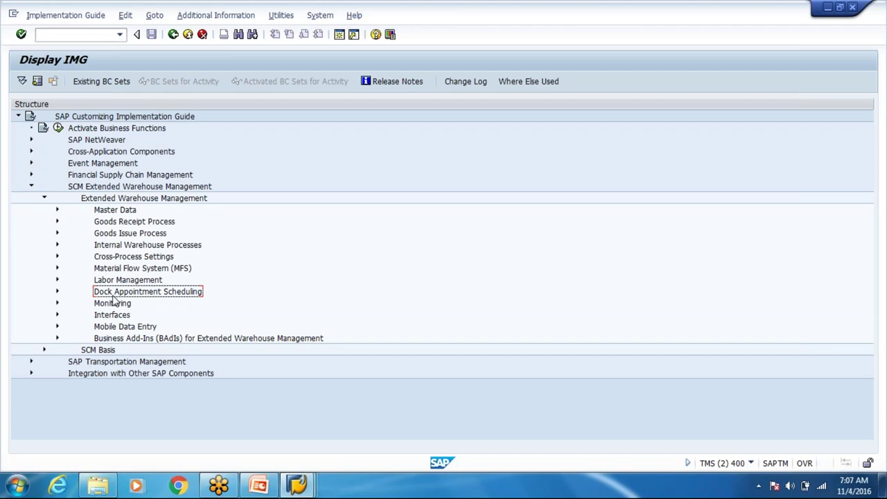
pyautogui.click(139, 269)
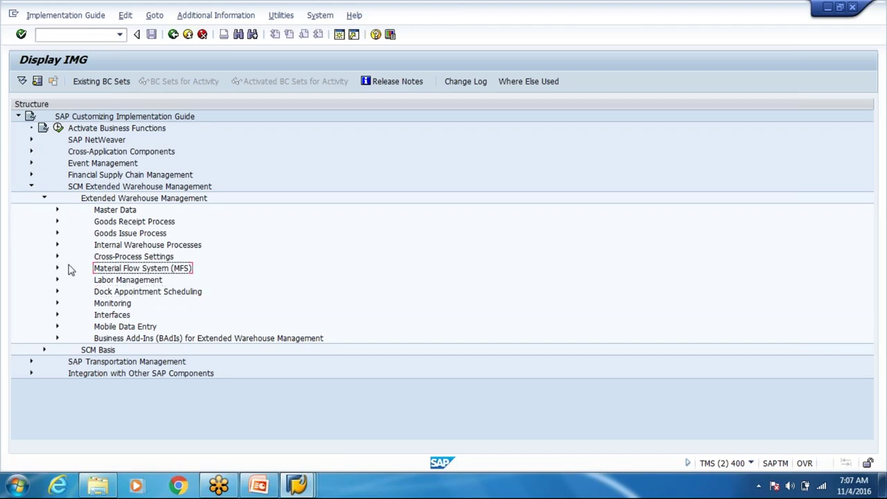
pyautogui.click(58, 303)
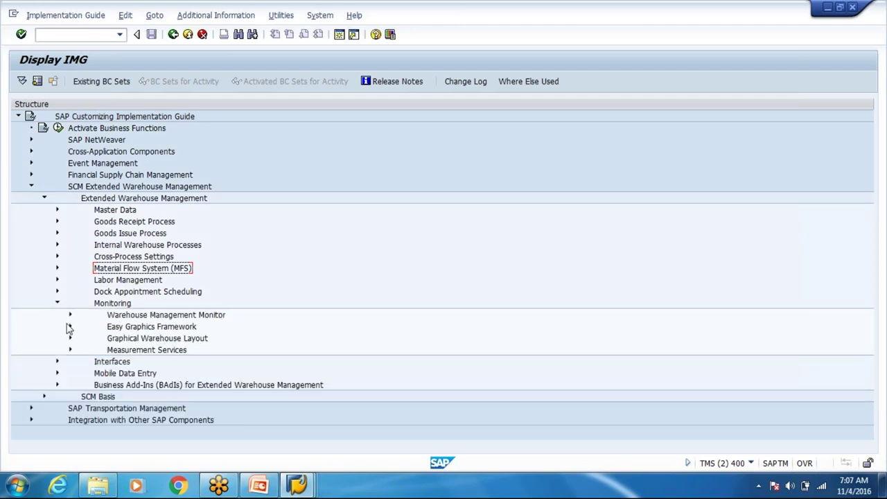
pyautogui.click(70, 326)
# Read the documentation of the Define Cockpits activity under Easy Graphics Framework
pyautogui.scroll(-2, 192, 337)
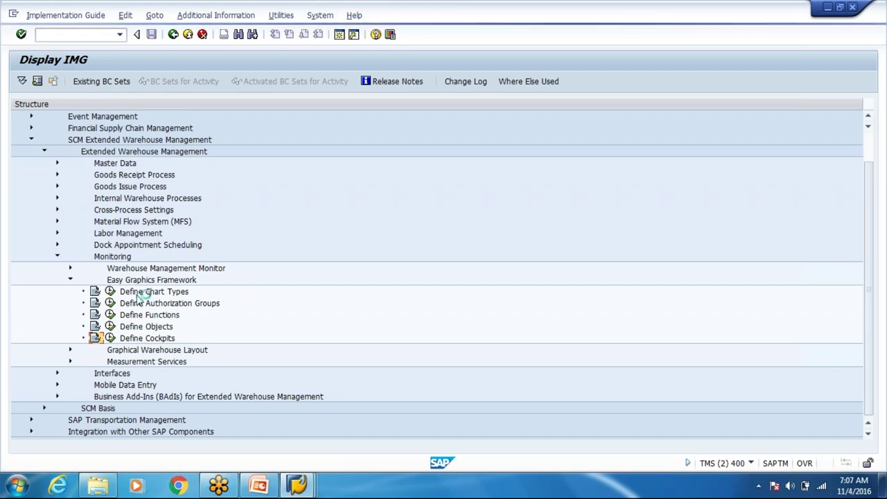
pyautogui.click(160, 338)
pyautogui.click(95, 339)
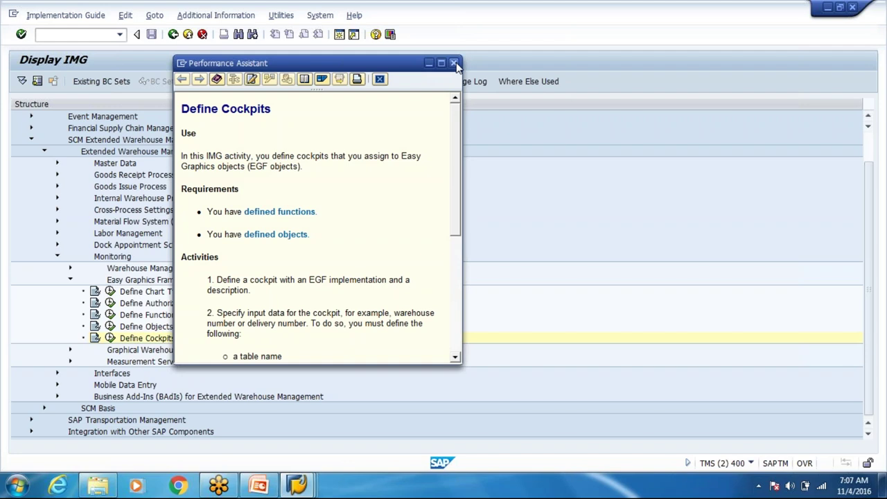
# Start a new SAP session and expand SCM Extended Warehouse Management and its Extended Warehouse Management folder
pyautogui.click(340, 36)
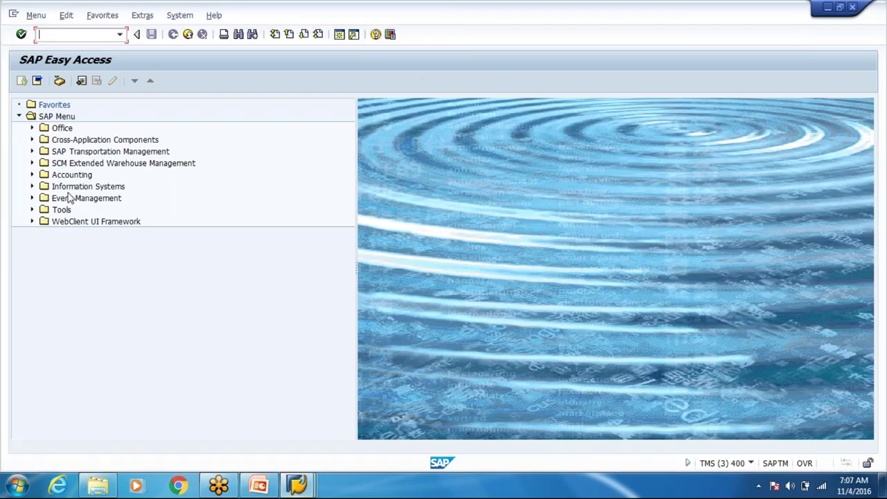
pyautogui.click(32, 163)
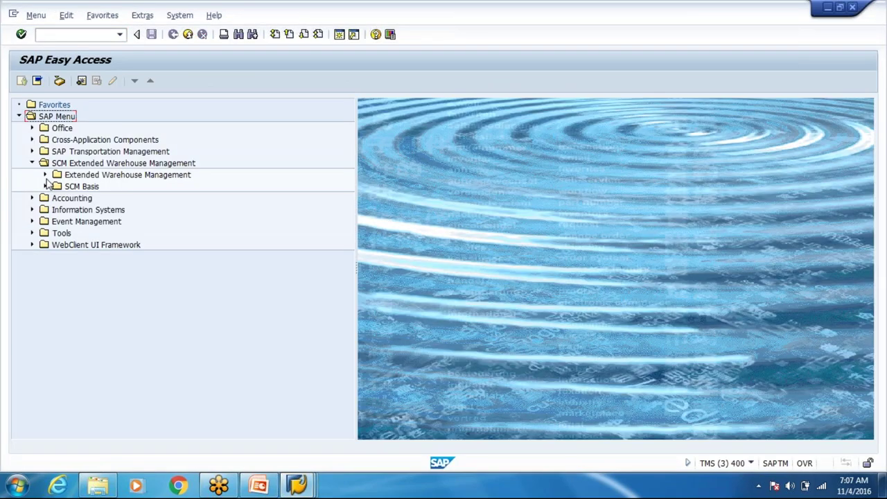
pyautogui.click(44, 175)
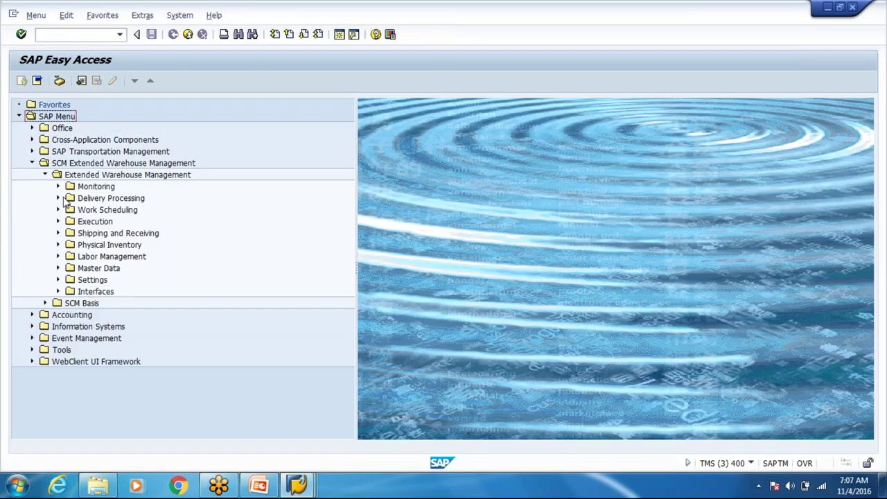
# Look through the Master Data, Settings, Interfaces, Execution and Work Scheduling folders for the cockpit entries
pyautogui.click(90, 257)
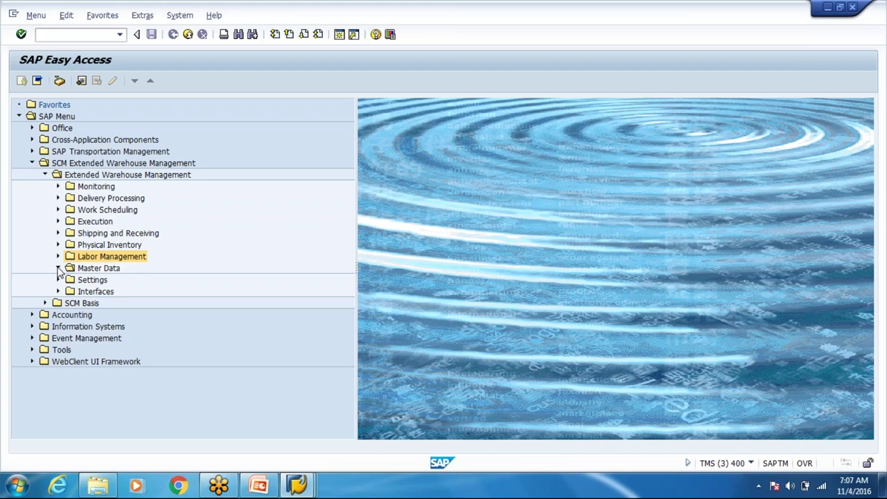
pyautogui.click(59, 268)
pyautogui.click(58, 268)
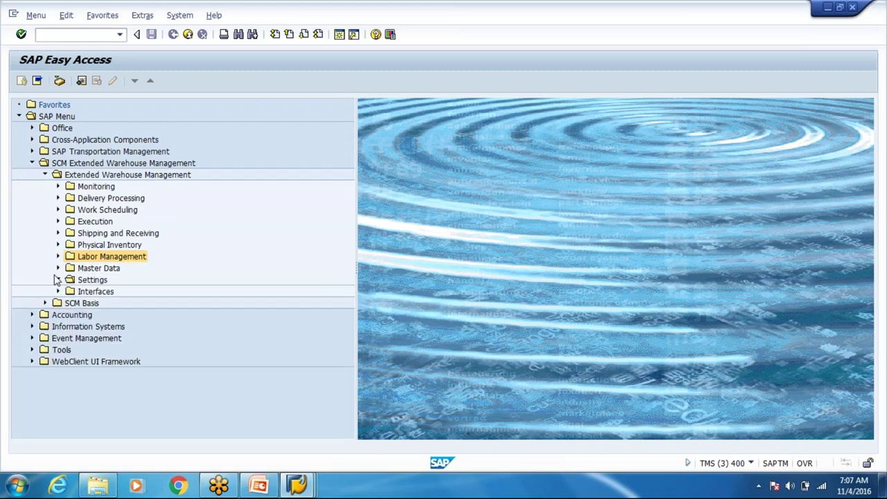
pyautogui.click(58, 279)
pyautogui.scroll(-1, 61, 236)
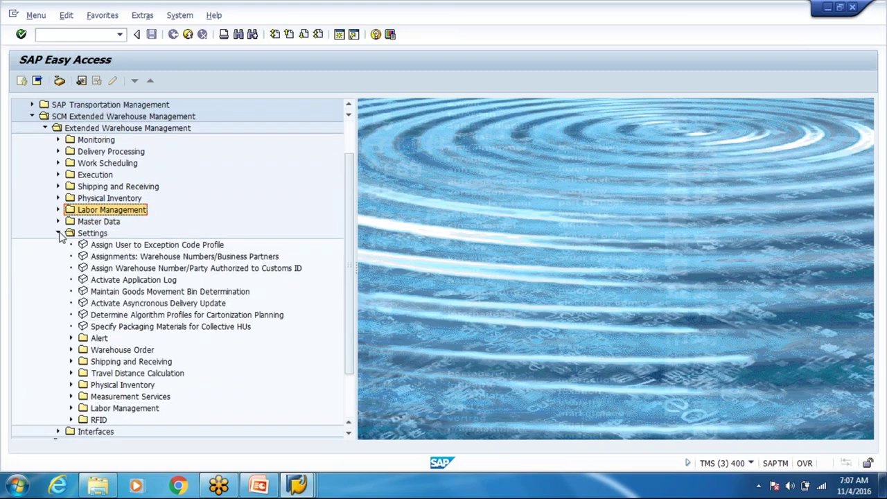
pyautogui.click(57, 175)
pyautogui.click(123, 233)
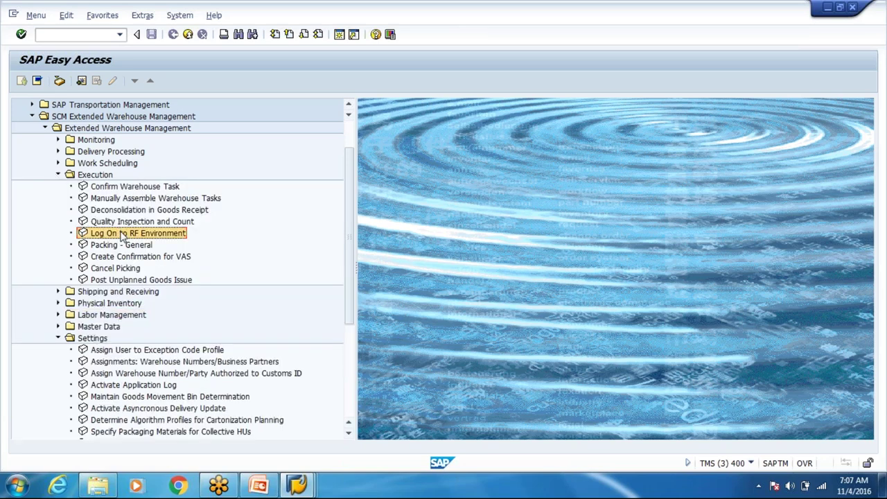
pyautogui.scroll(-1, 123, 235)
pyautogui.scroll(-4, 82, 291)
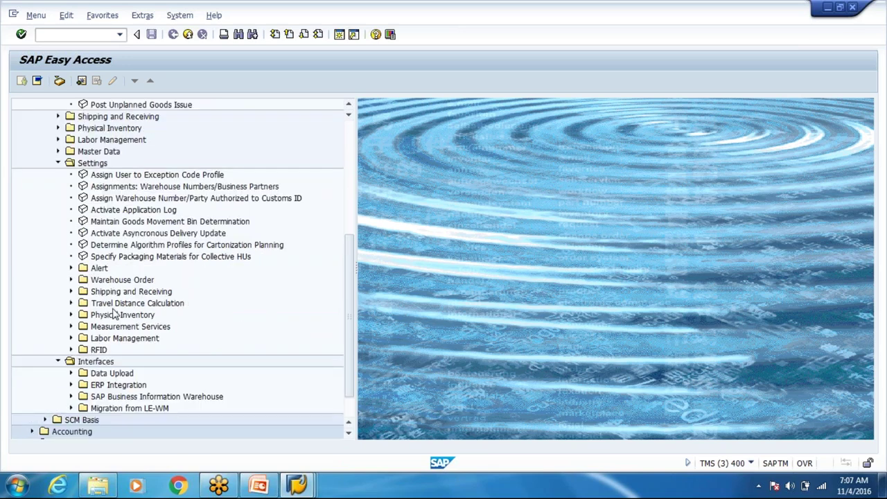
pyautogui.click(121, 317)
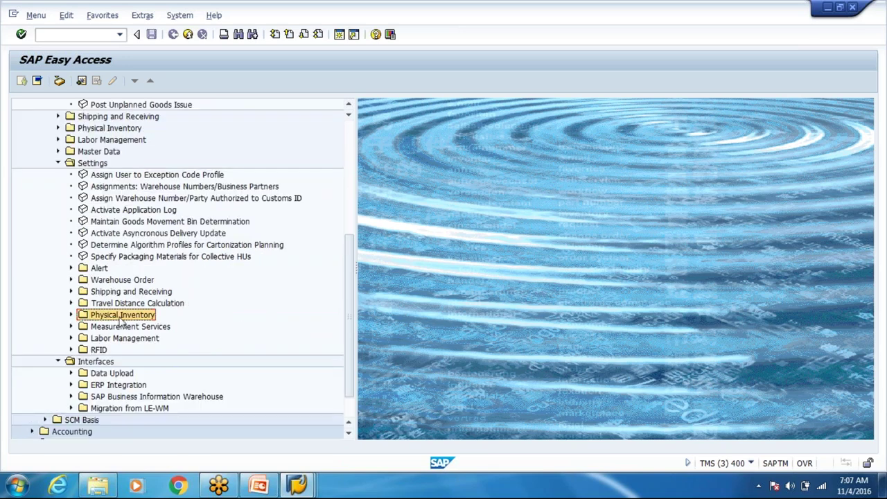
pyautogui.scroll(3, 120, 319)
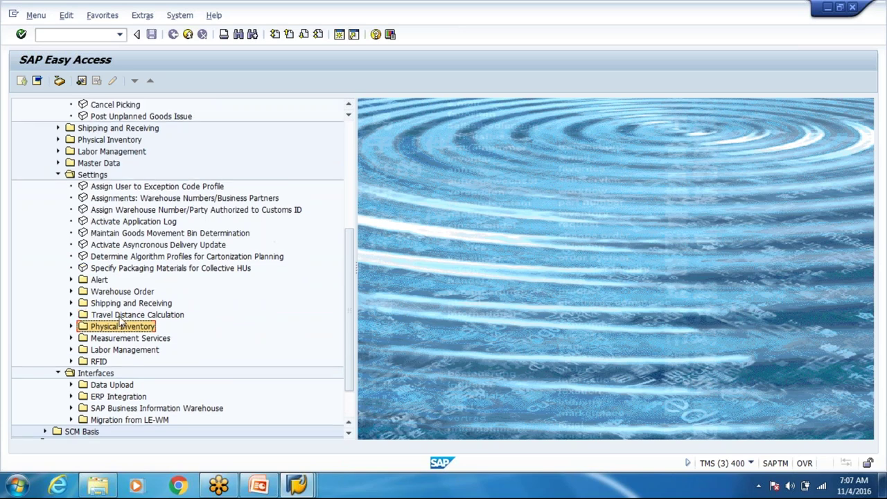
pyautogui.scroll(3, 120, 319)
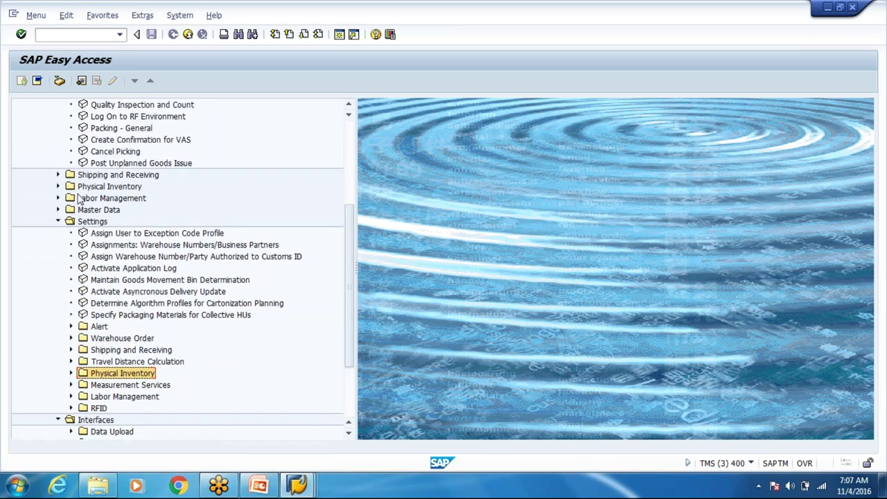
pyautogui.scroll(5, 82, 199)
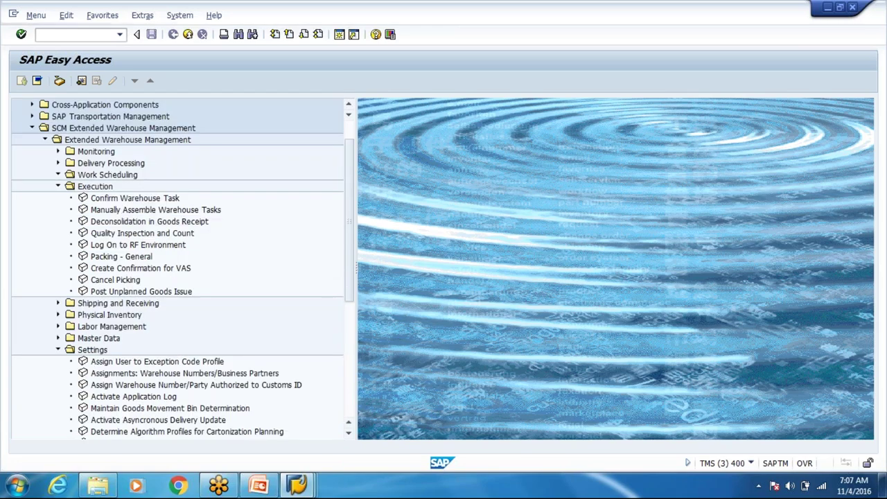
pyautogui.click(58, 175)
pyautogui.click(138, 258)
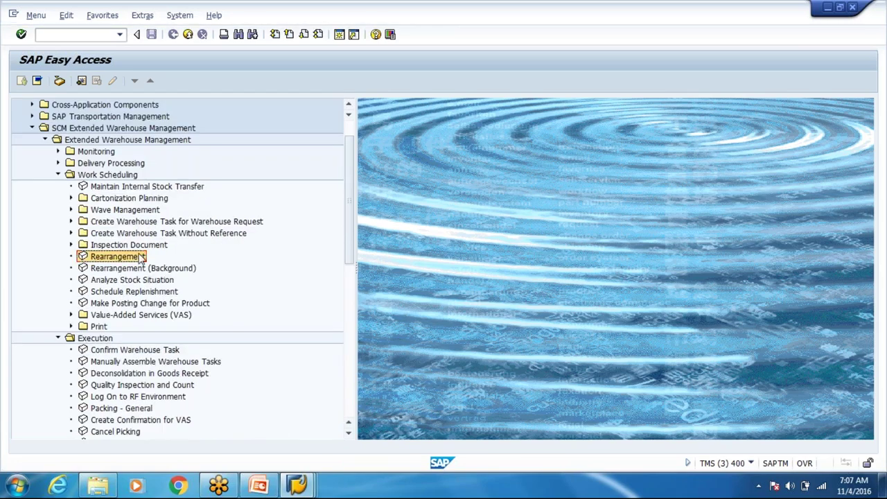
# Open Process Chart Template from the Warehouse Cockpit folder under Monitoring, view its chart and return to the menu
pyautogui.click(59, 152)
pyautogui.click(119, 199)
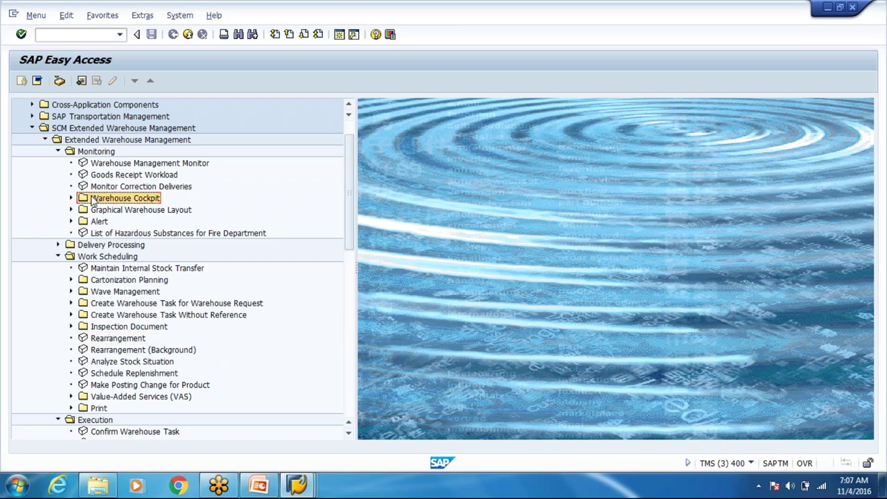
pyautogui.click(70, 199)
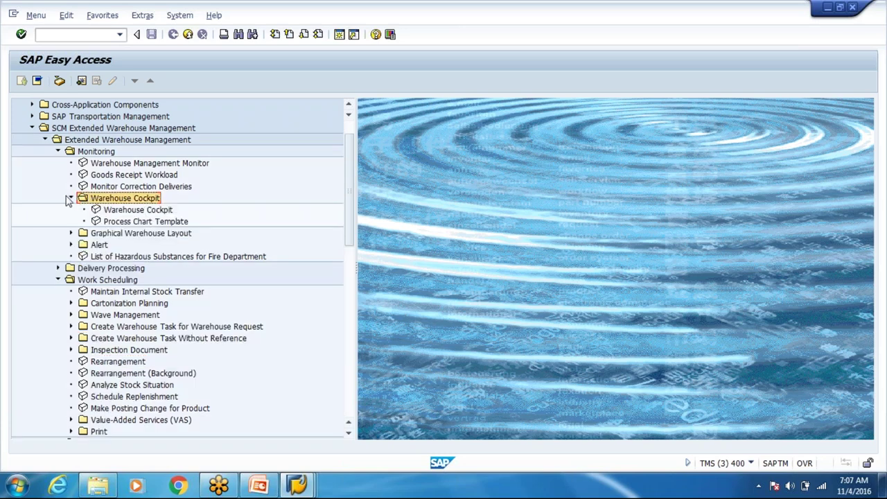
pyautogui.click(148, 210)
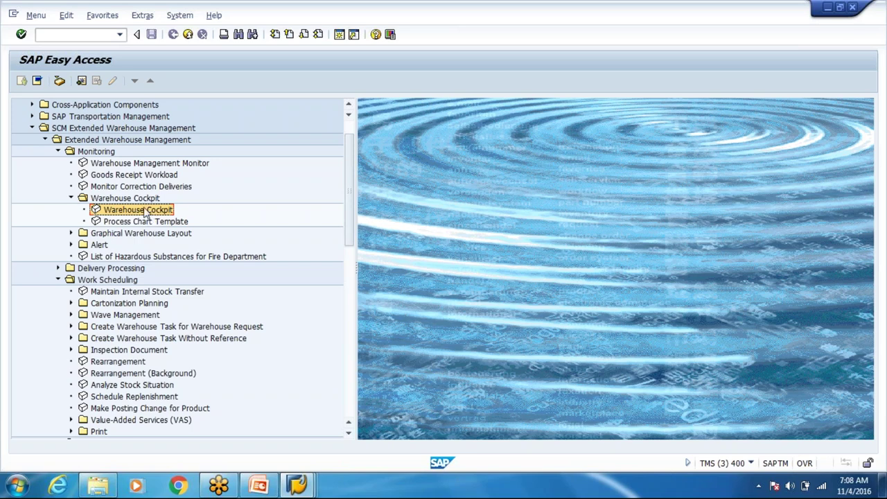
pyautogui.click(141, 222)
pyautogui.doubleClick(141, 223)
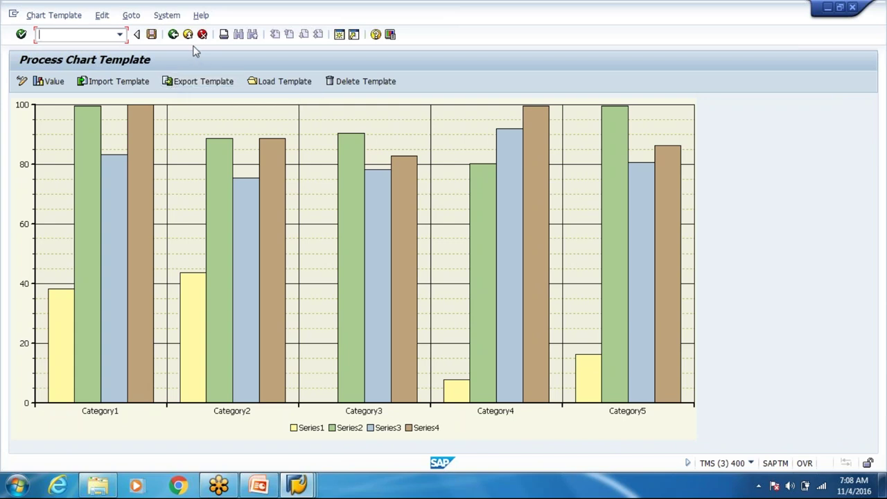
pyautogui.click(173, 35)
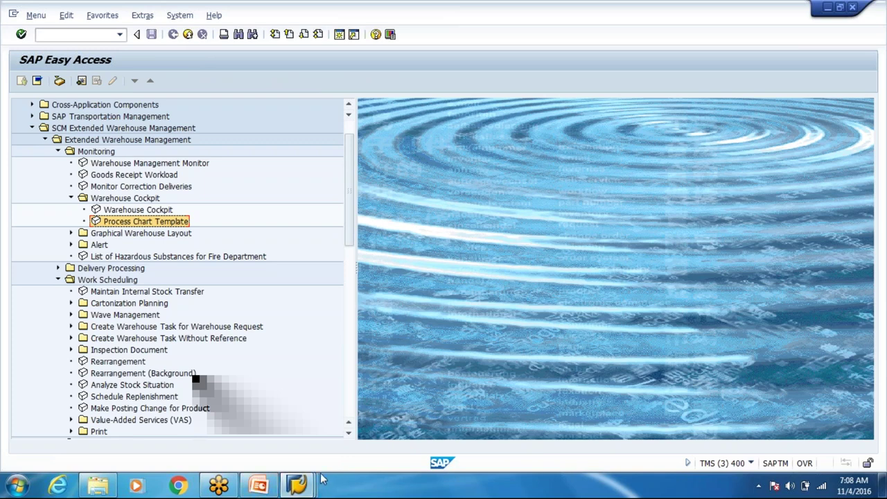
# Switch back to the implementation guide session and execute the Define Cockpits activity
pyautogui.moveTo(297, 488)
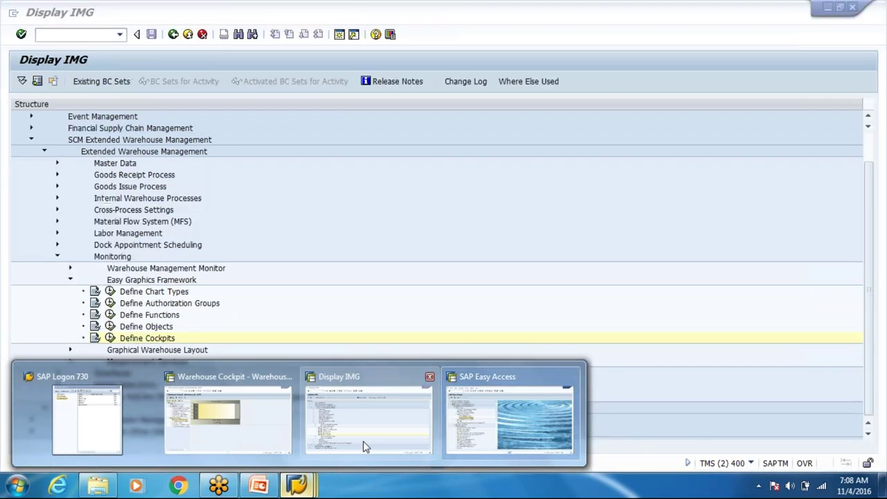
pyautogui.click(363, 446)
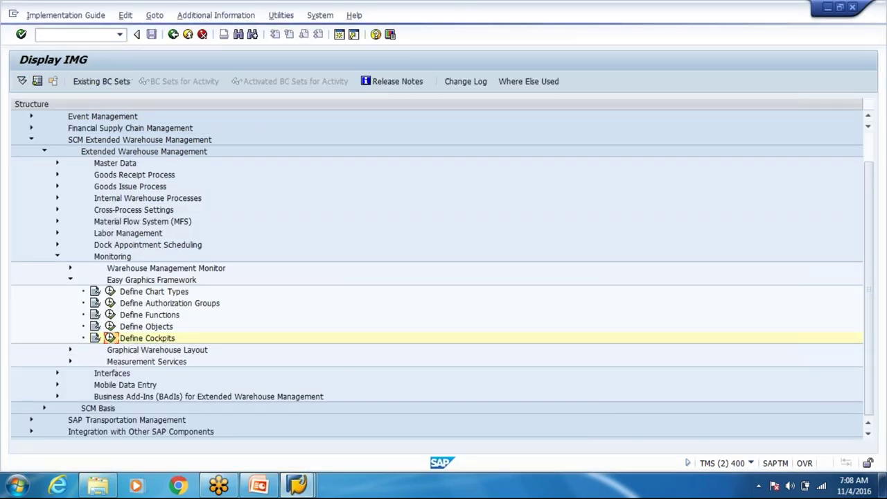
pyautogui.press('F2')
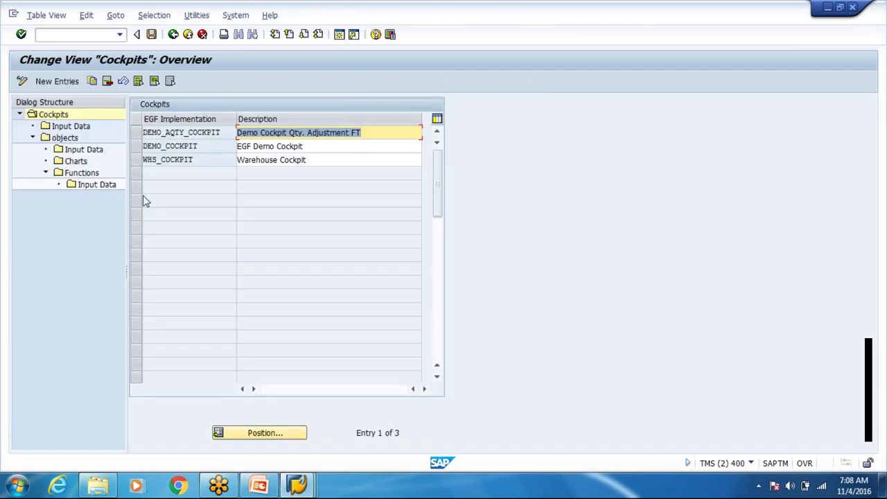
# Select the WHS_COCKPIT implementation and display its Input Data details
pyautogui.click(137, 146)
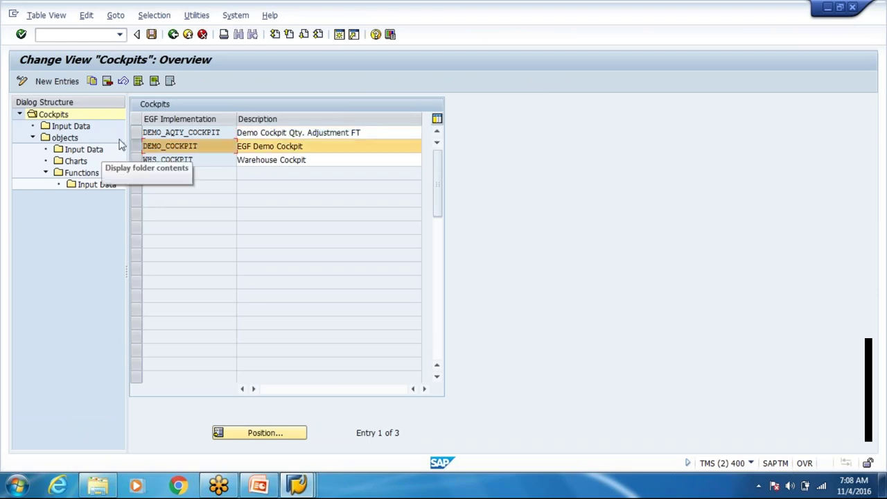
pyautogui.click(69, 126)
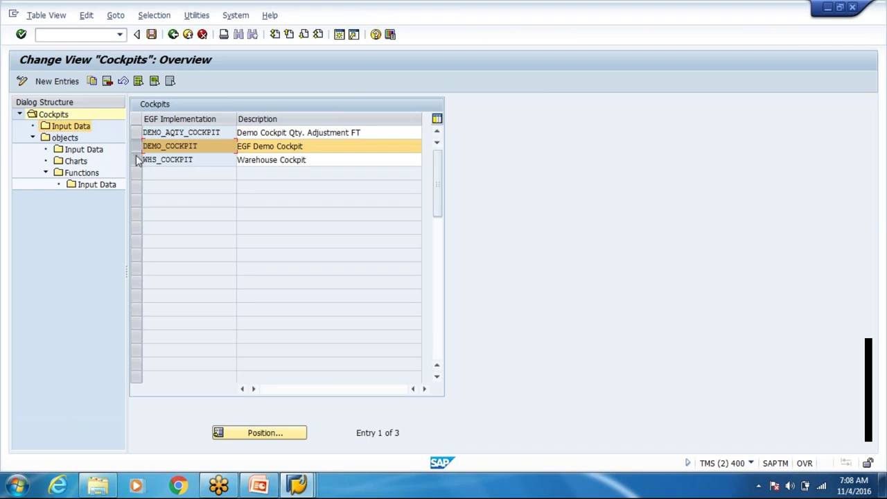
pyautogui.click(136, 159)
pyautogui.doubleClick(72, 128)
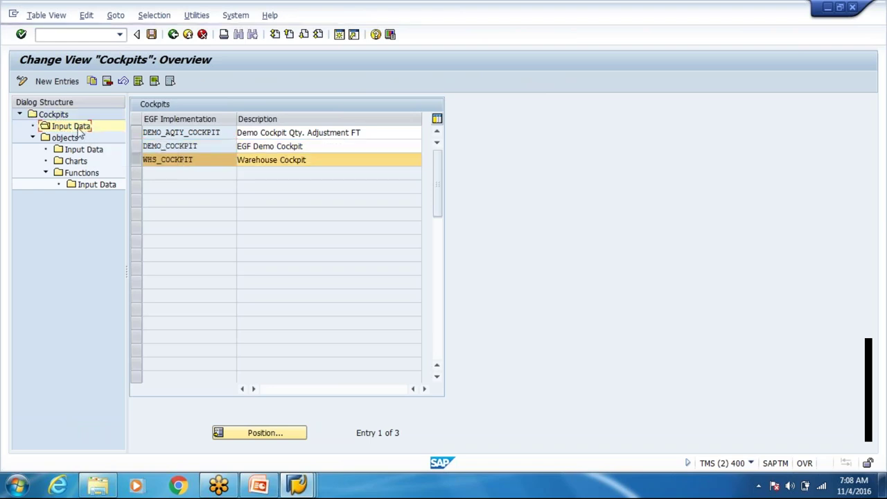
pyautogui.click(260, 144)
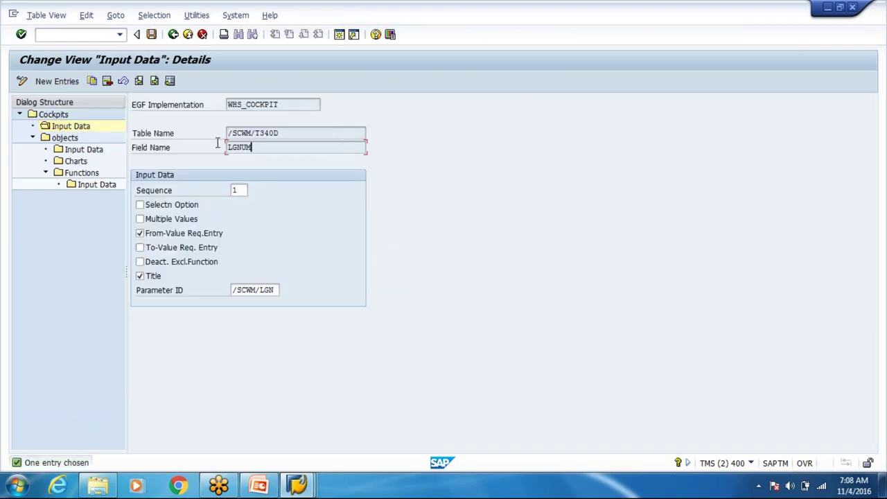
# Display the objects assigned to WHS_COCKPIT and compare them with the object list in the Warehouse Cockpit session
pyautogui.click(67, 139)
pyautogui.doubleClick(70, 141)
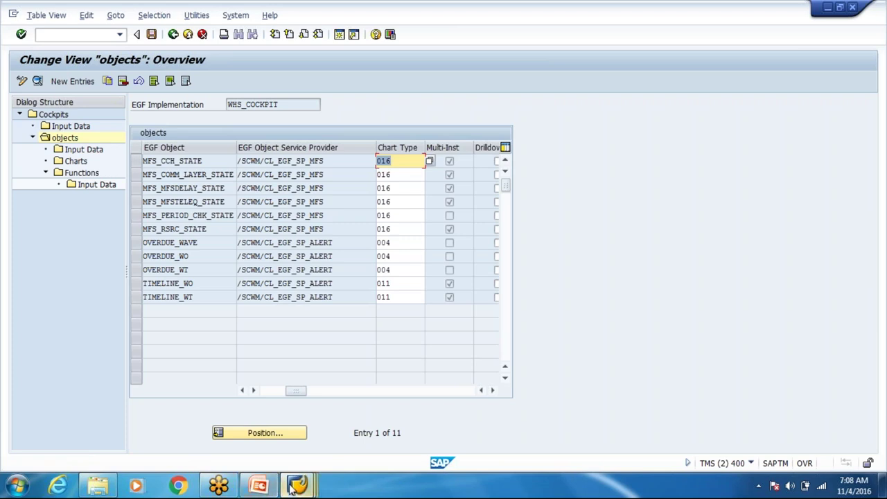
pyautogui.moveTo(296, 486)
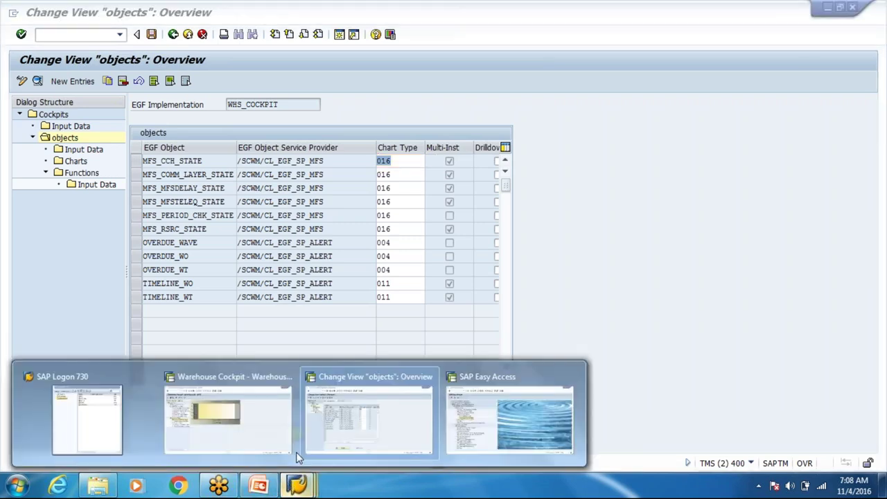
pyautogui.click(229, 425)
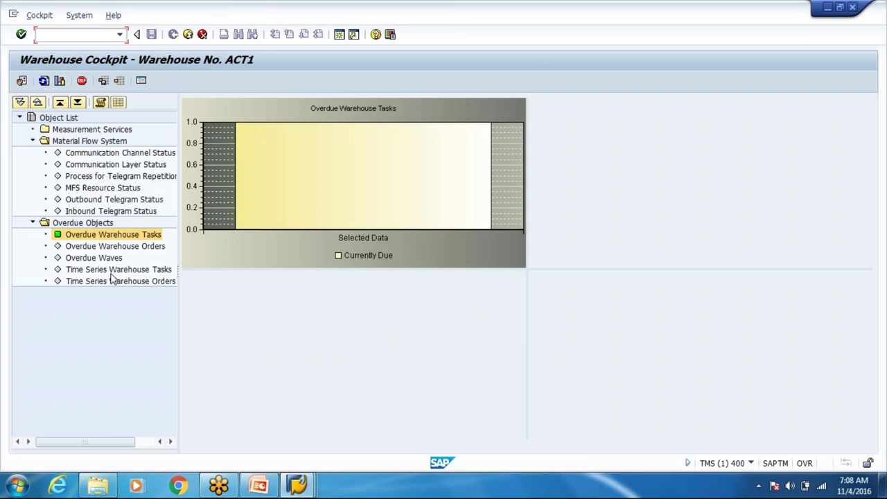
pyautogui.hotkey('alt', 'Tab')
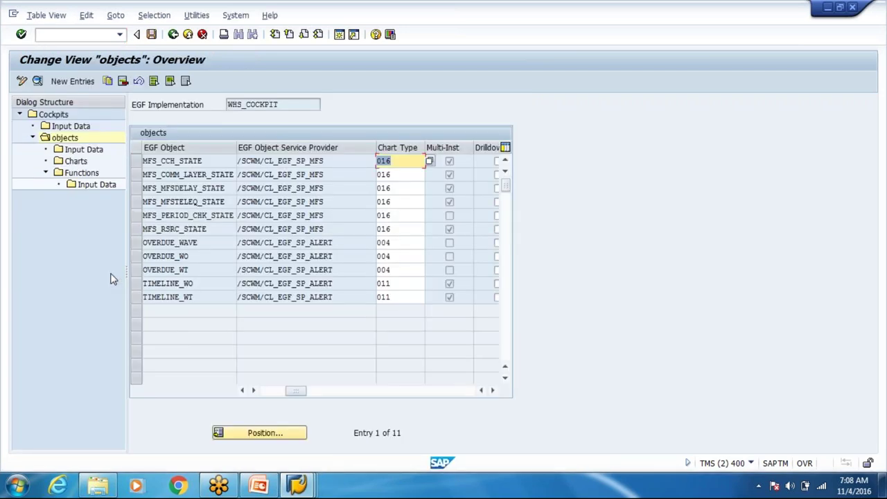
# Switch to the Warehouse Cockpit session and select the root node of its object list
pyautogui.hotkey('alt', 'Tab')
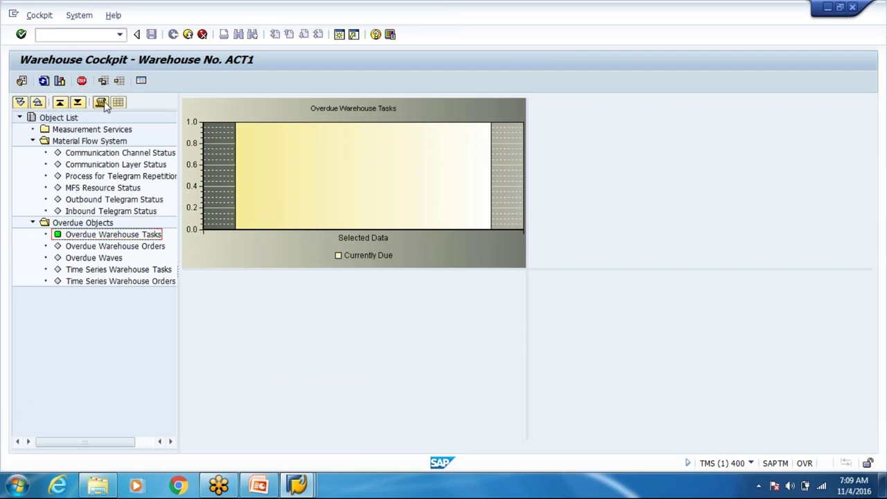
pyautogui.click(65, 118)
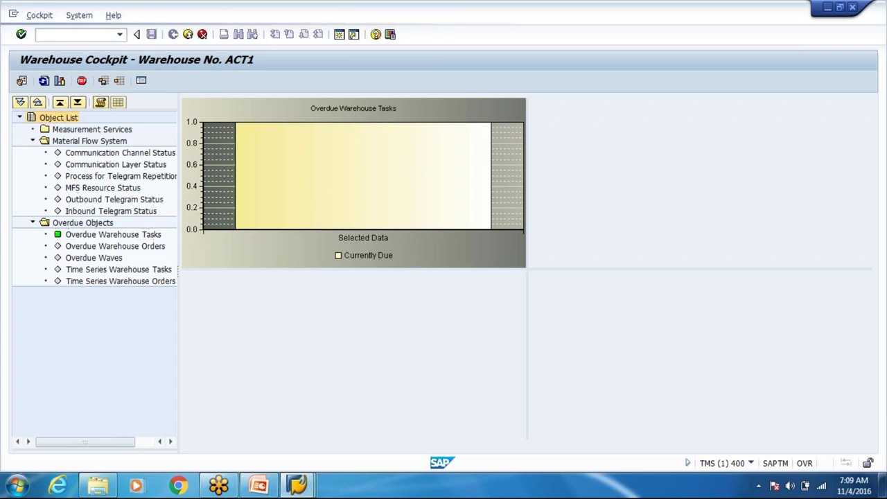
pyautogui.rightClick(65, 119)
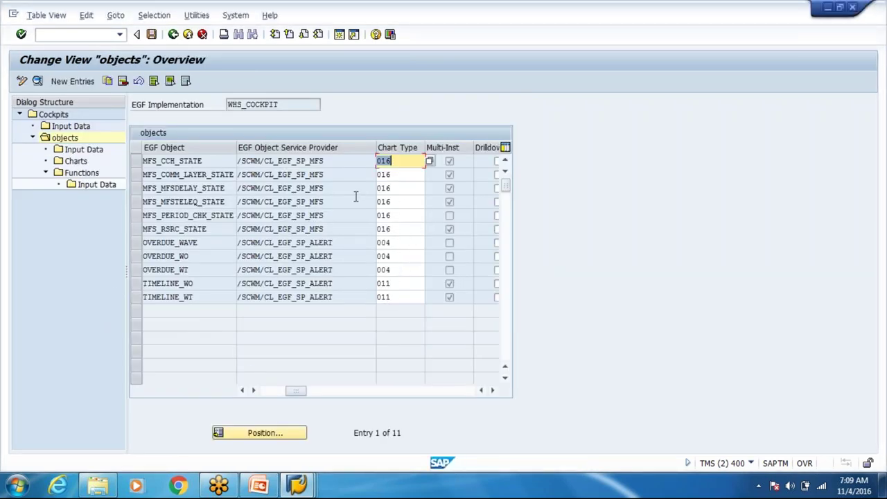
# In the WHS_COCKPIT objects customizing, display the details of MFS_RSRC_STATE and highlight its EGF object service provider
pyautogui.click(346, 172)
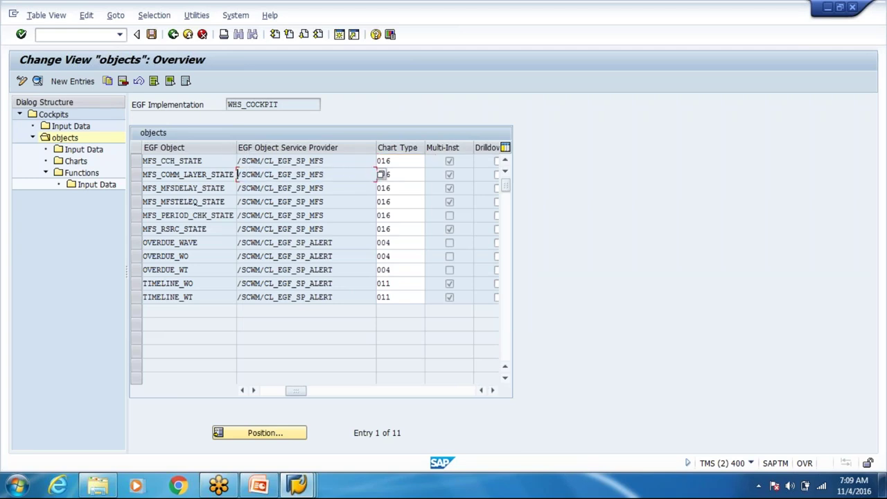
pyautogui.moveTo(287, 394)
pyautogui.mouseDown()
pyautogui.moveTo(260, 394)
pyautogui.moveTo(329, 394)
pyautogui.moveTo(295, 395)
pyautogui.mouseUp()
pyautogui.click(175, 232)
pyautogui.doubleClick(176, 232)
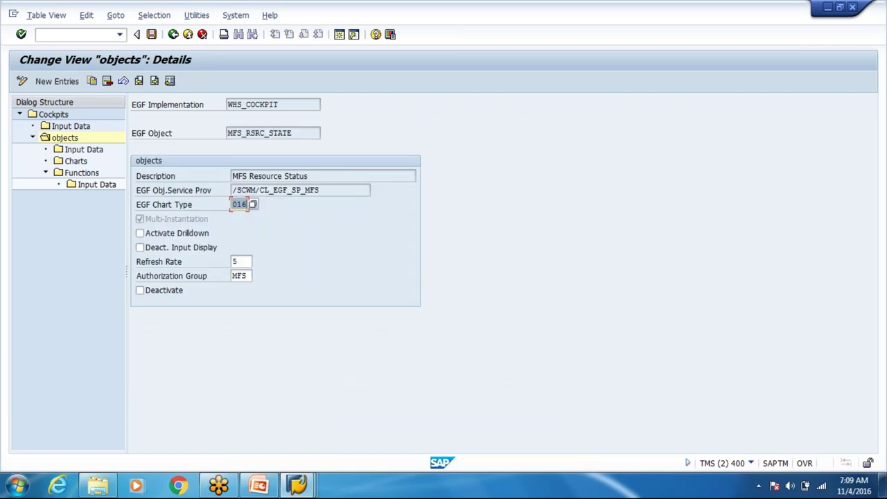
pyautogui.click(345, 189)
pyautogui.moveTo(346, 188); pyautogui.dragTo(228, 187)
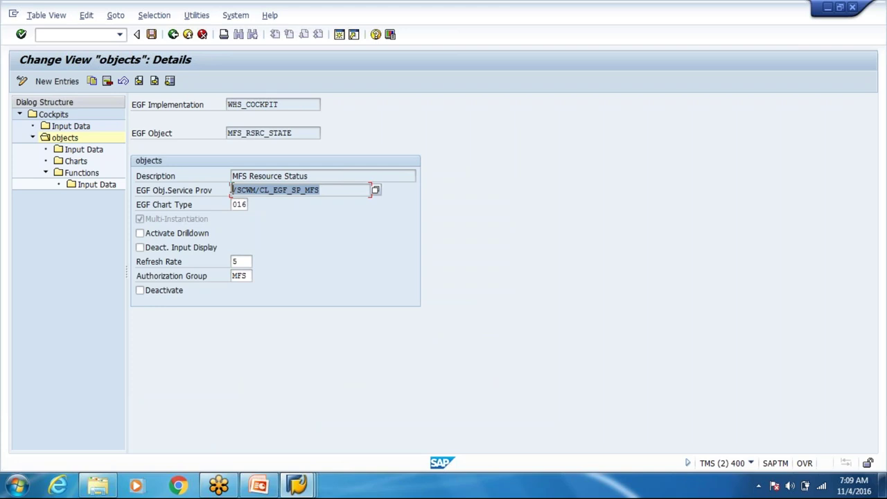
pyautogui.click(232, 189)
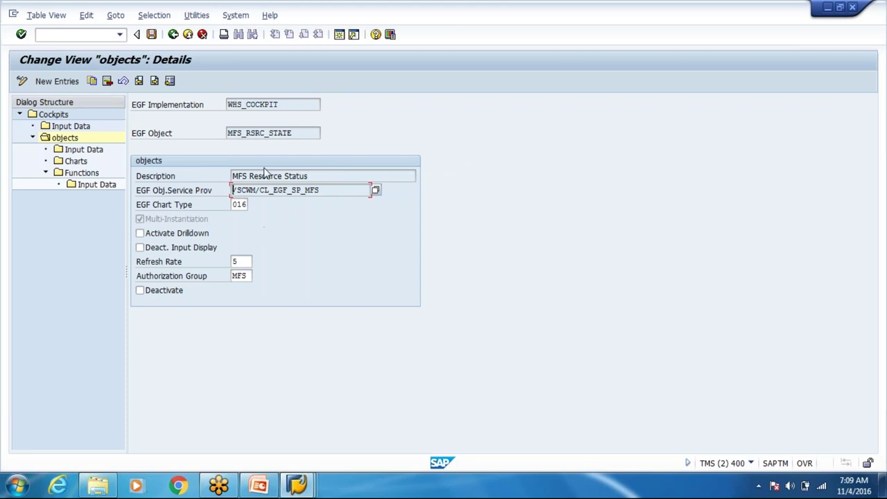
# Try to display the subordinate data of MFS_RSRC_STATE, and clear its authorization group
pyautogui.doubleClick(83, 149)
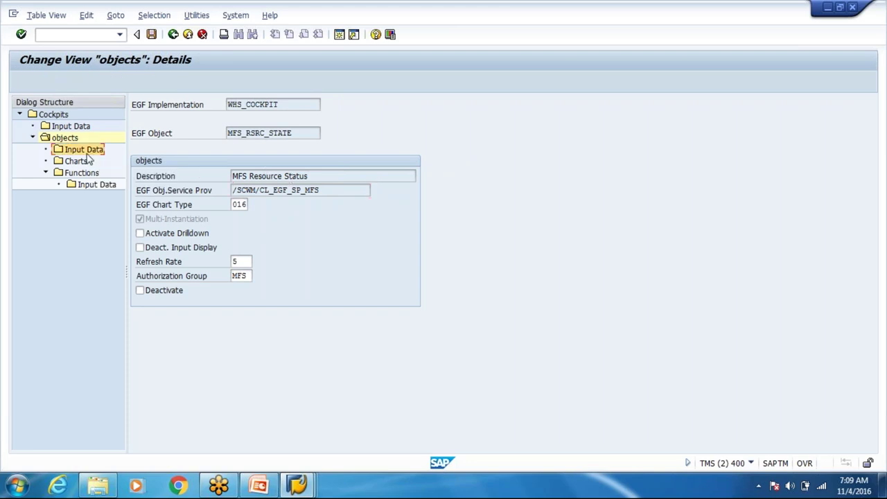
pyautogui.doubleClick(78, 161)
pyautogui.doubleClick(92, 174)
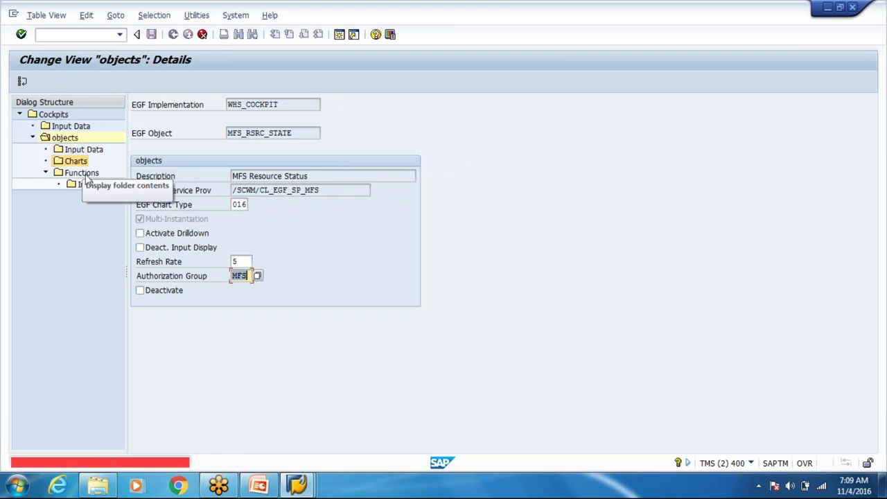
pyautogui.doubleClick(260, 279)
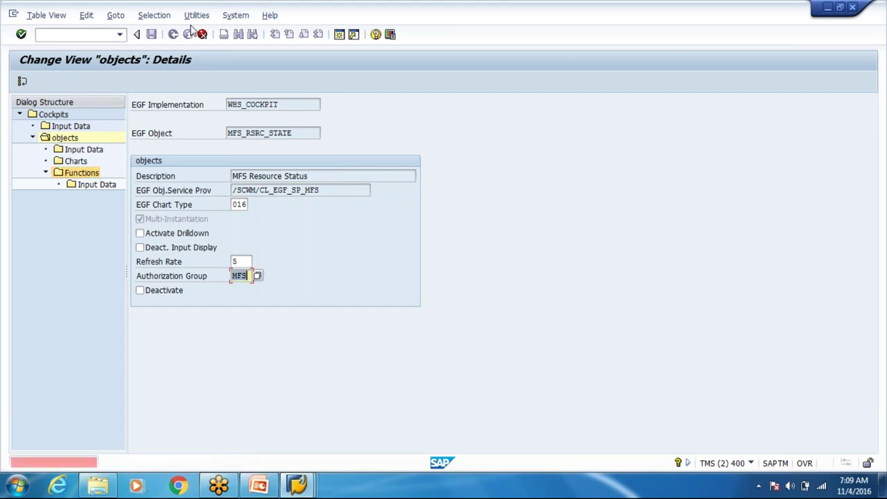
pyautogui.press('Delete')
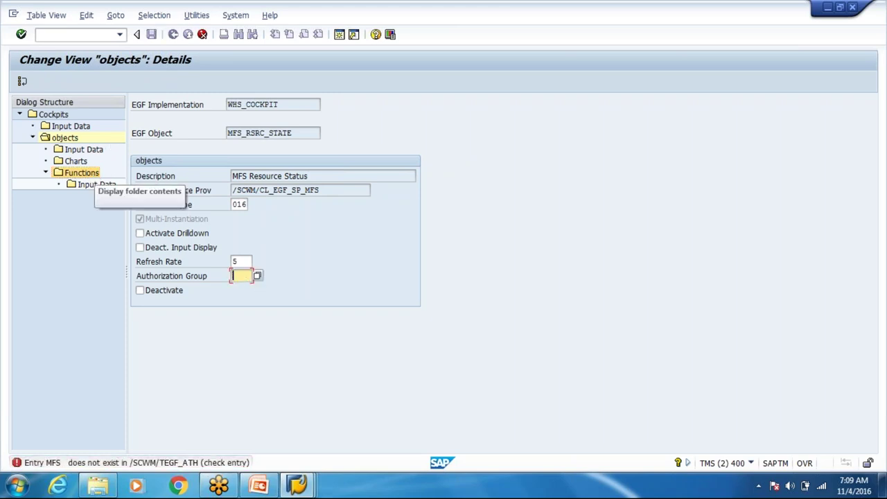
# Display the Input Data, Charts and Functions of MFS_RSRC_STATE, and return to the cockpits overview
pyautogui.doubleClick(93, 149)
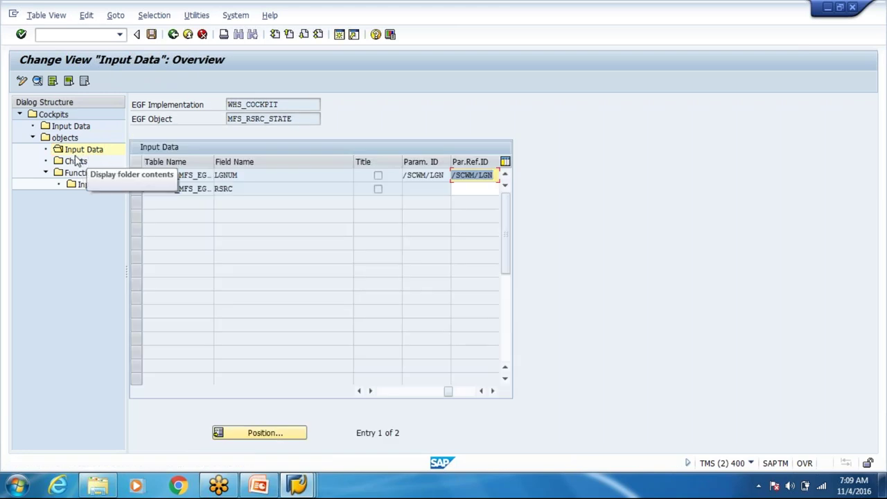
pyautogui.doubleClick(76, 162)
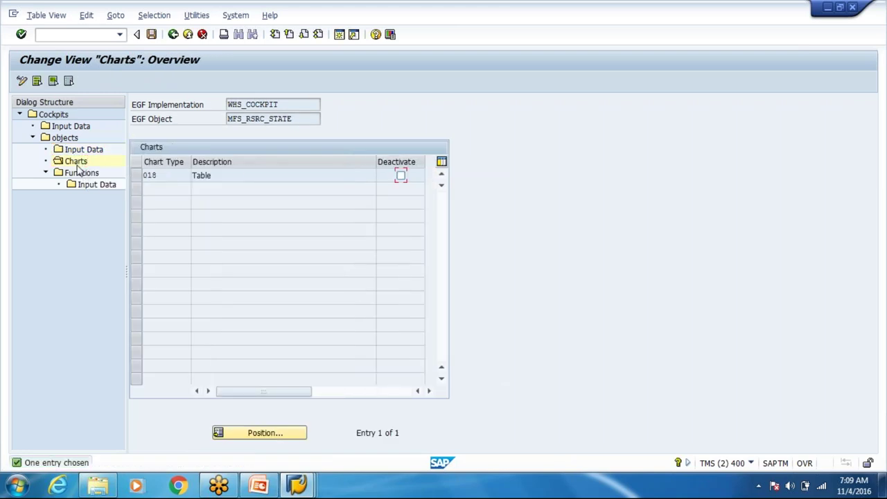
pyautogui.click(81, 177)
pyautogui.doubleClick(80, 177)
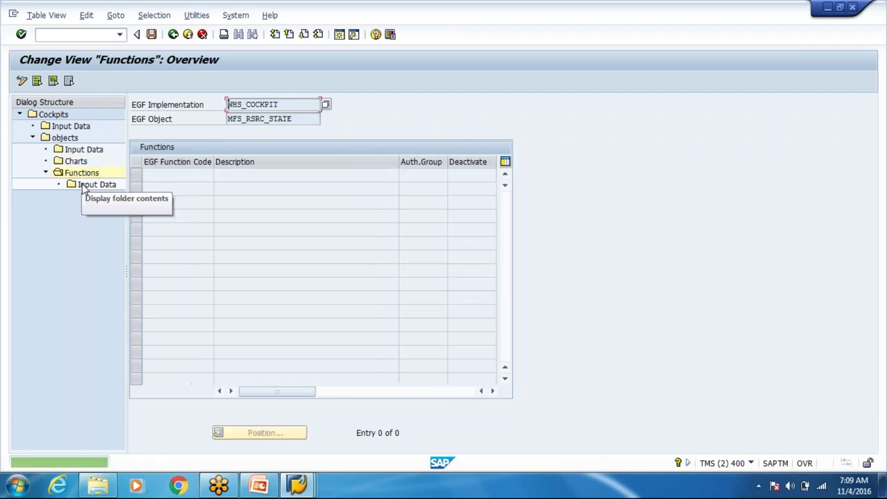
pyautogui.click(83, 187)
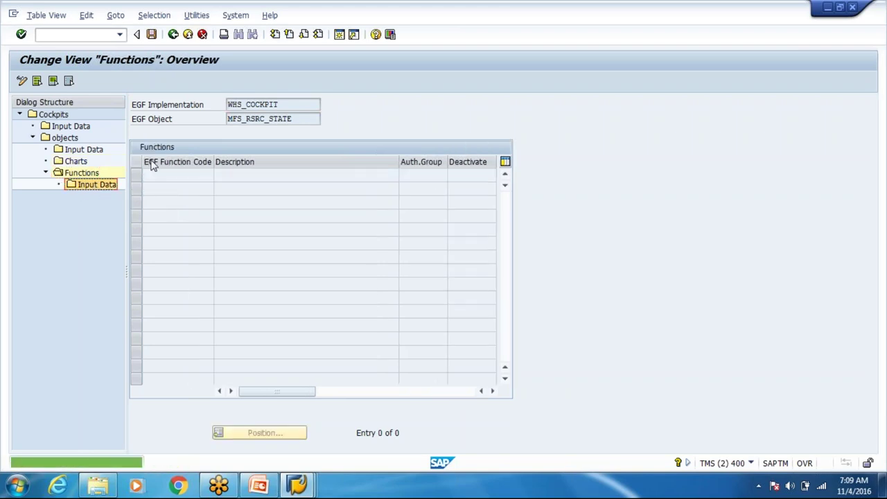
pyautogui.click(173, 35)
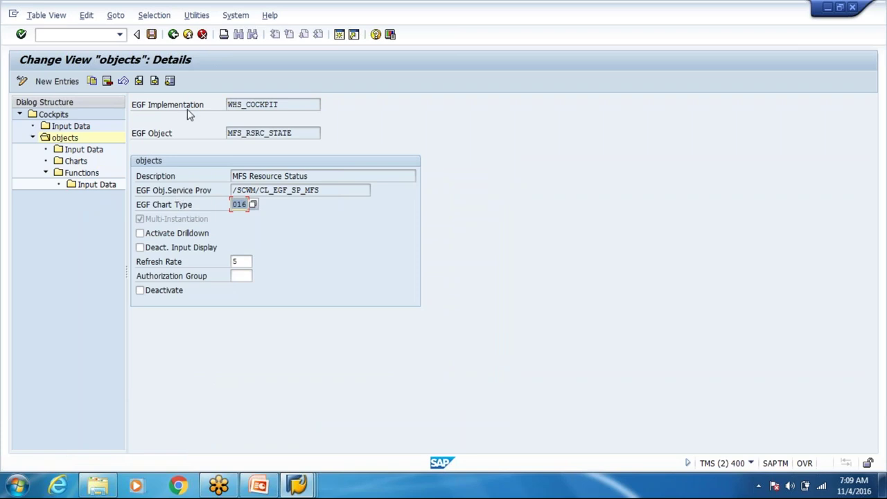
pyautogui.click(173, 35)
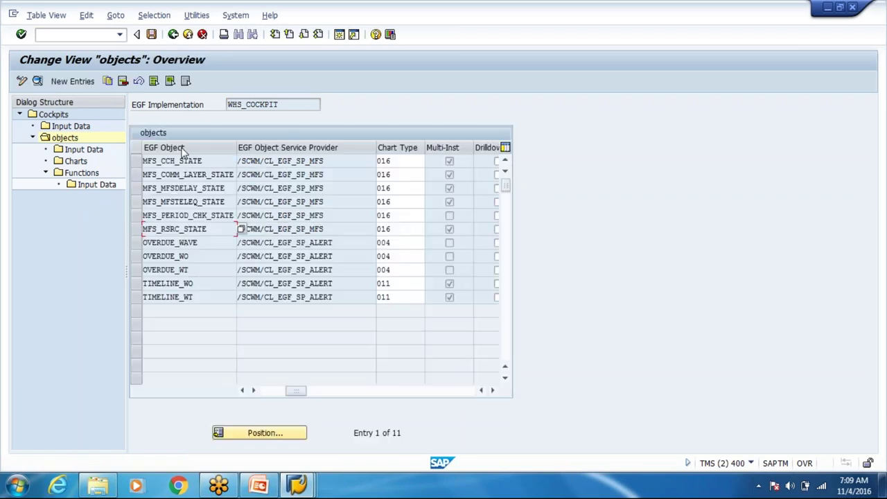
pyautogui.click(173, 35)
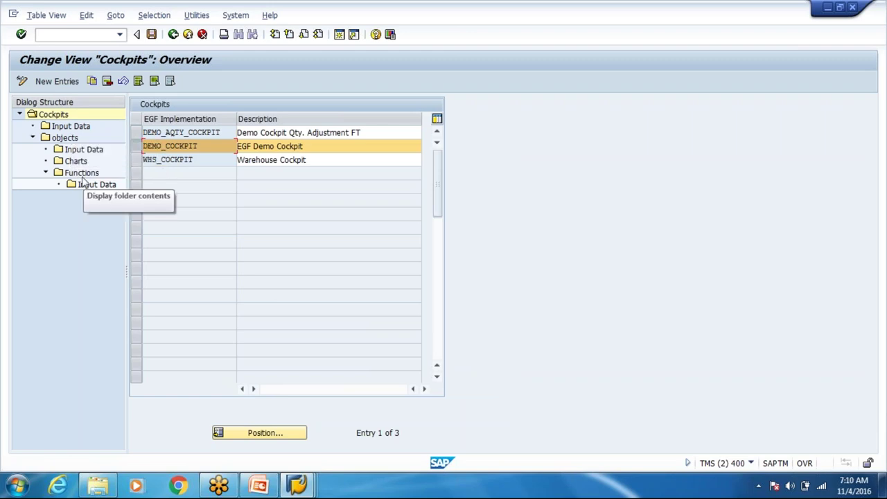
# Display the DEMO_OBJECT details of DEMO_COCKPIT and go through its Input Data, Charts and Functions
pyautogui.doubleClick(64, 137)
pyautogui.doubleClick(83, 150)
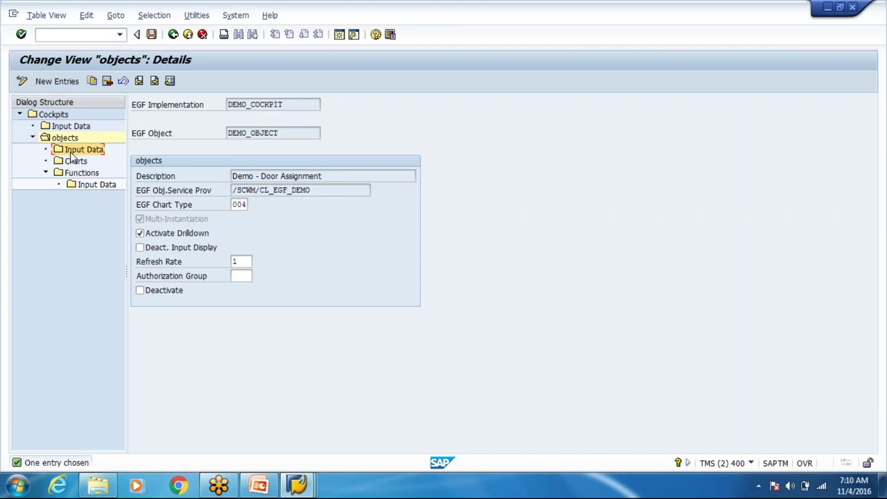
pyautogui.doubleClick(76, 161)
pyautogui.doubleClick(81, 173)
pyautogui.doubleClick(93, 184)
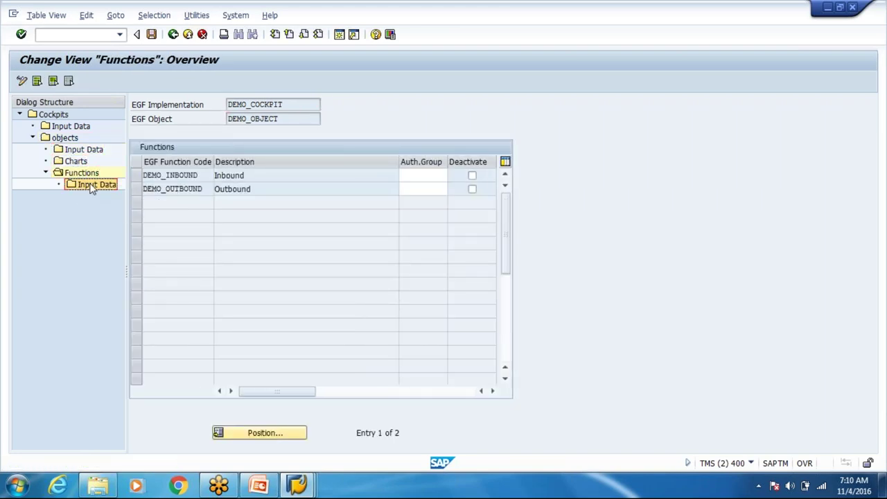
# Display the Input Data of the DEMO_INBOUND function and exit to the implementation guide
pyautogui.click(136, 175)
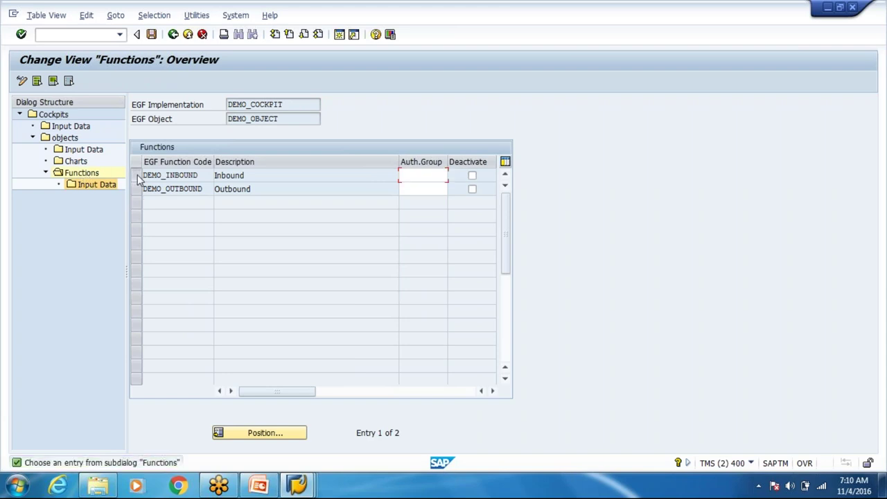
pyautogui.doubleClick(97, 185)
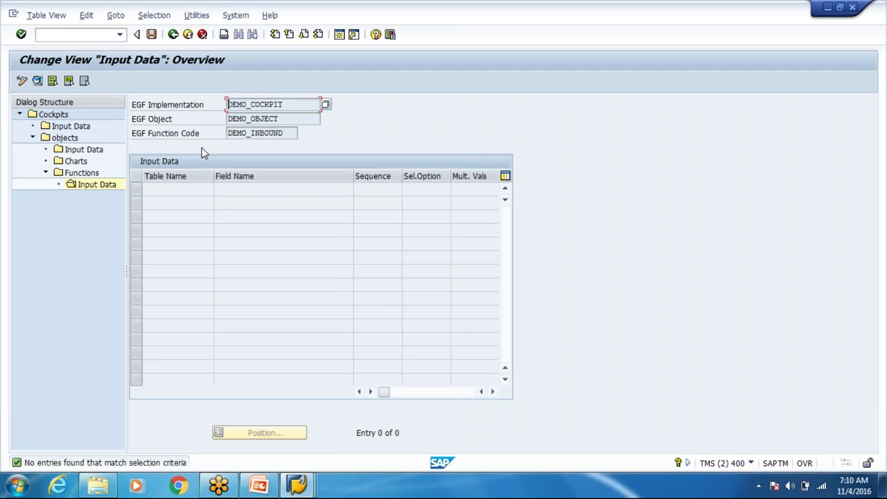
pyautogui.click(173, 37)
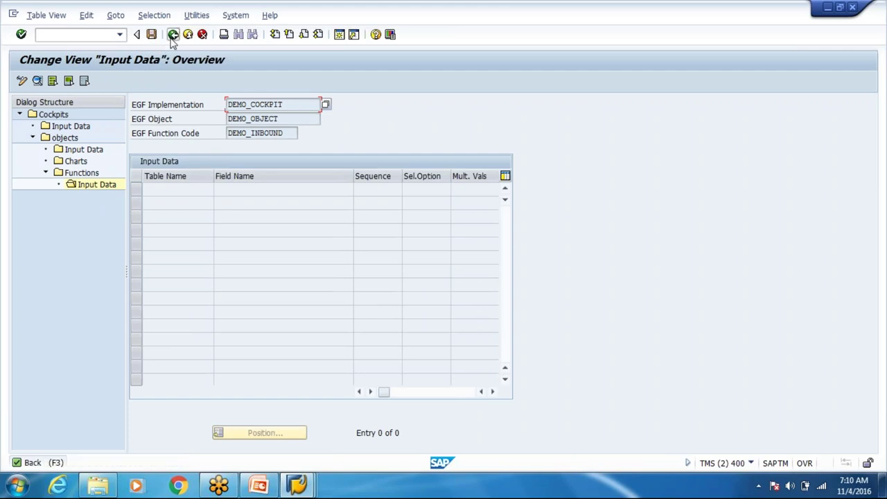
pyautogui.click(173, 37)
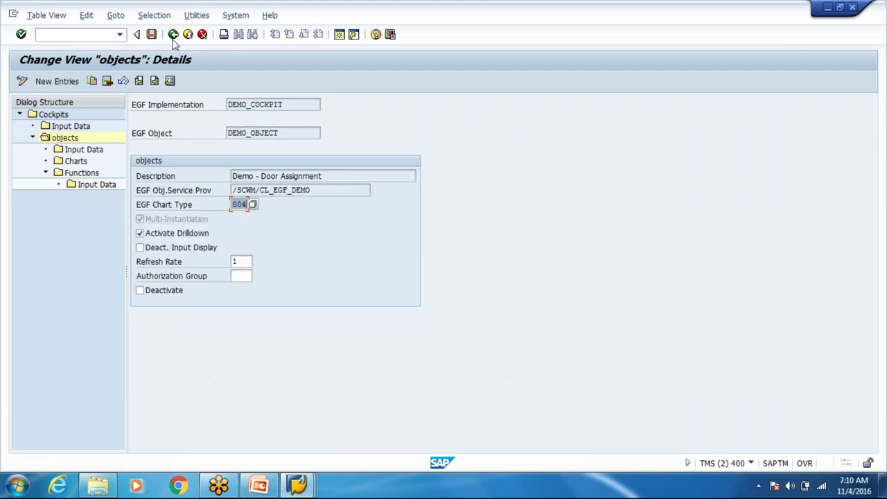
pyautogui.click(190, 39)
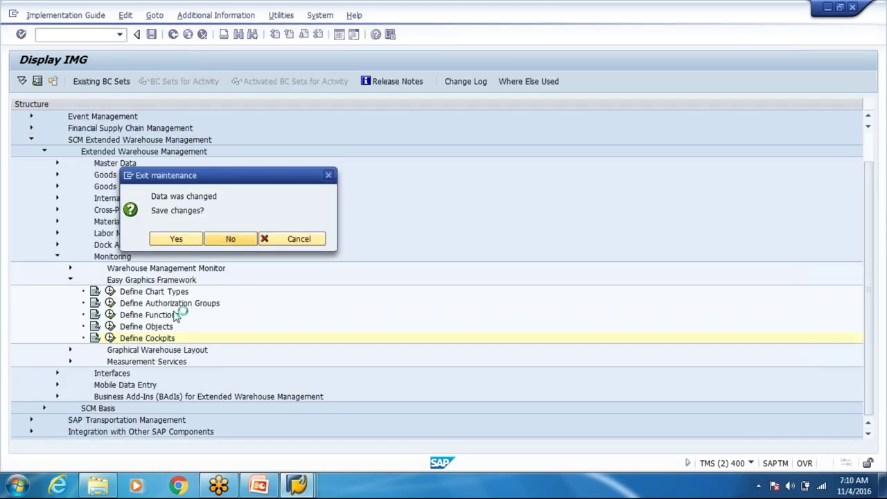
# Execute the Define Objects activity and view the service provider and chart type of each EGF object
pyautogui.click(109, 326)
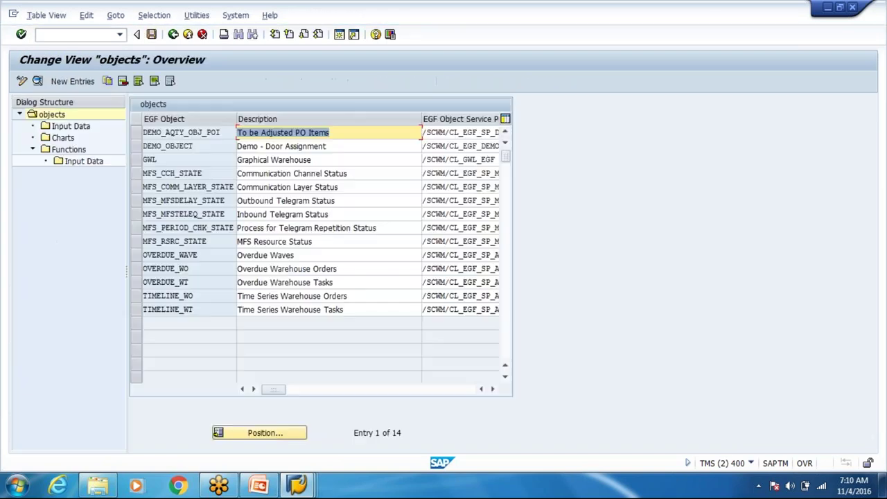
pyautogui.click(343, 310)
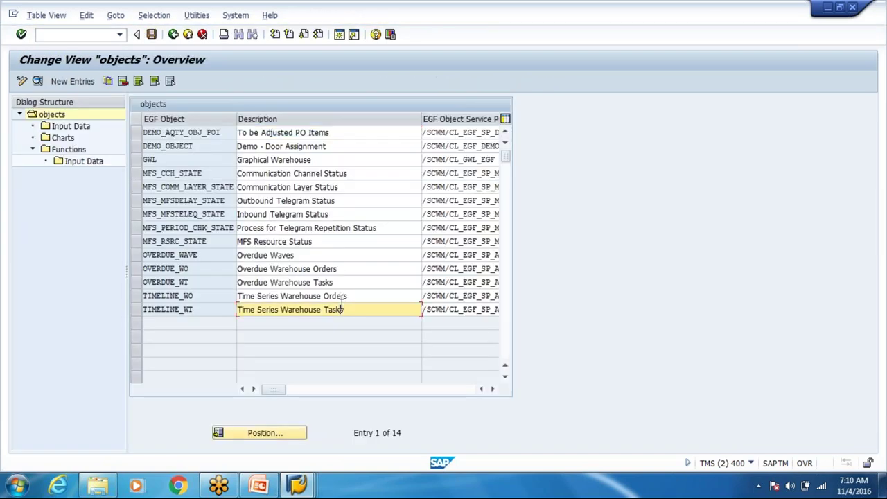
pyautogui.click(492, 390)
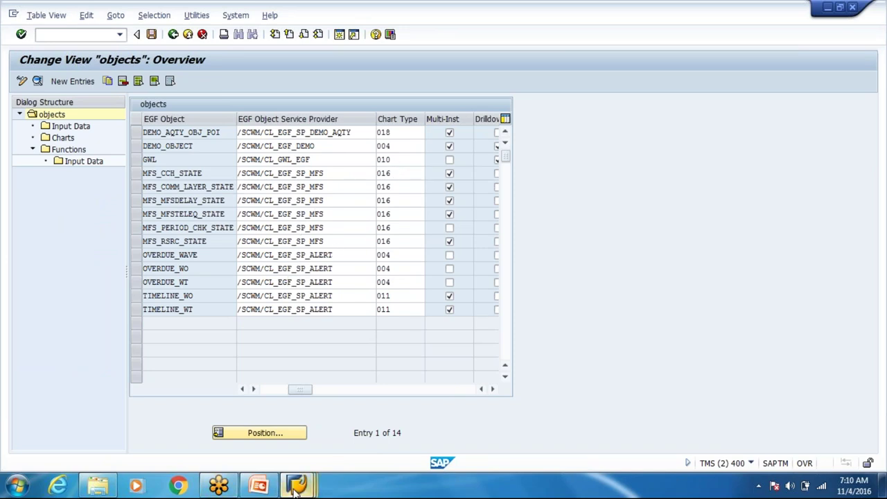
# Switch to the Warehouse Cockpit session, then bring up the Week 2 presentation in PowerPoint
pyautogui.moveTo(297, 488)
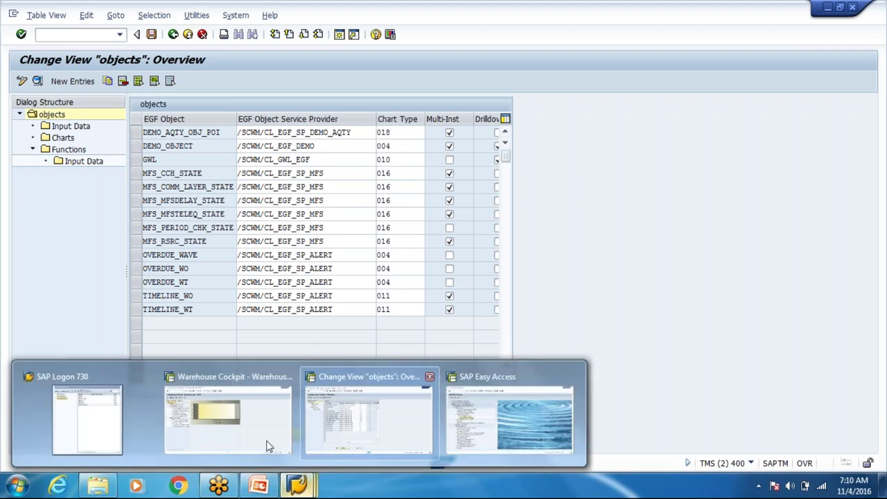
pyautogui.click(243, 436)
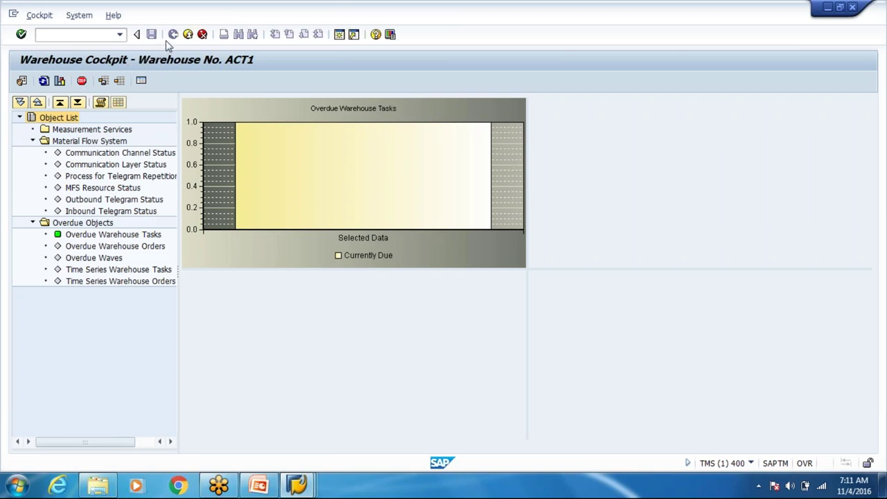
pyautogui.click(223, 484)
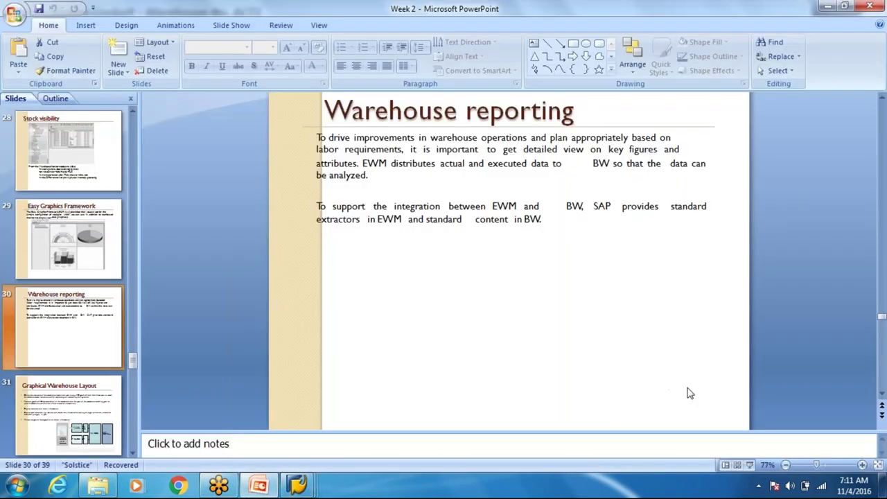
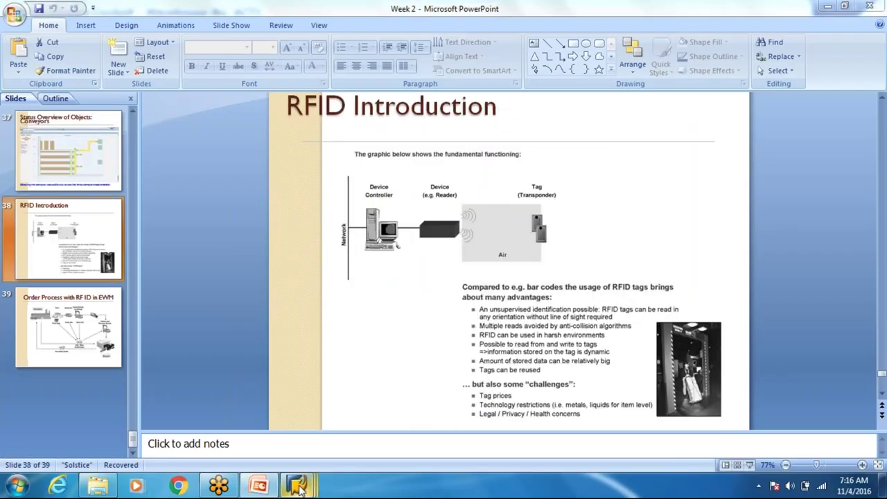
# Switch to the SAP Easy Access session and open Display Graphical Warehouse Layout under Monitoring
pyautogui.moveTo(298, 489)
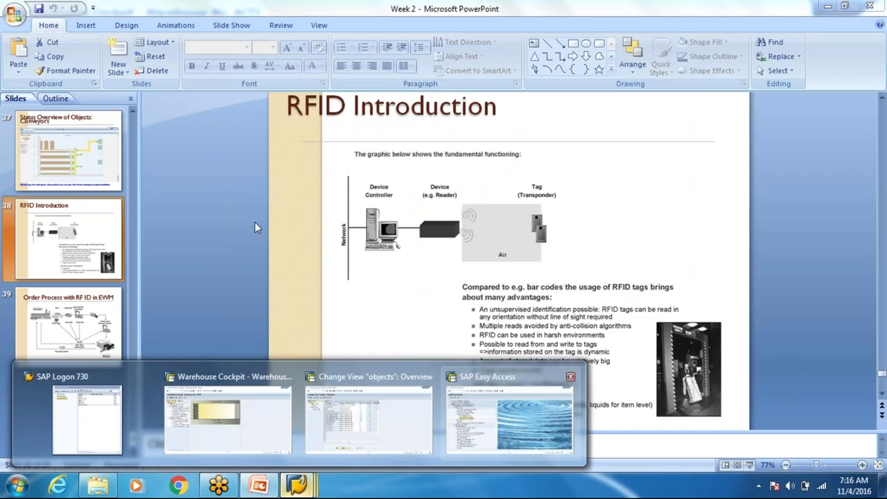
pyautogui.click(509, 416)
pyautogui.click(71, 233)
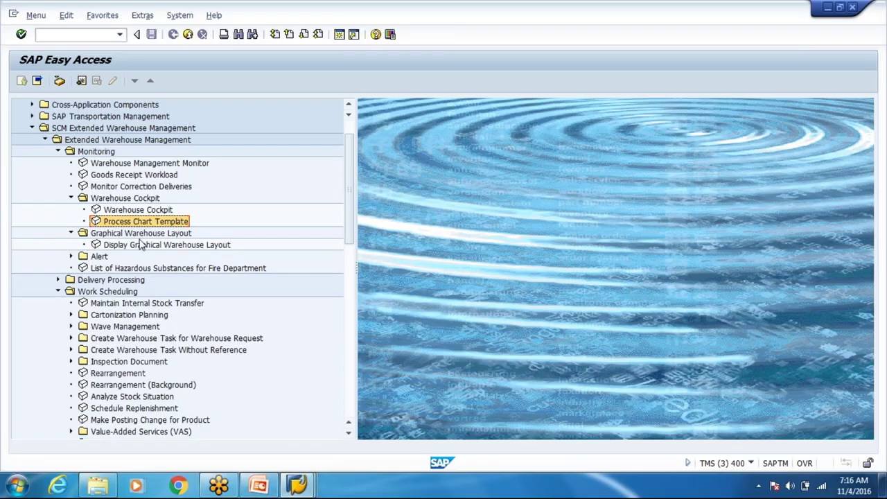
pyautogui.click(144, 246)
pyautogui.doubleClick(143, 246)
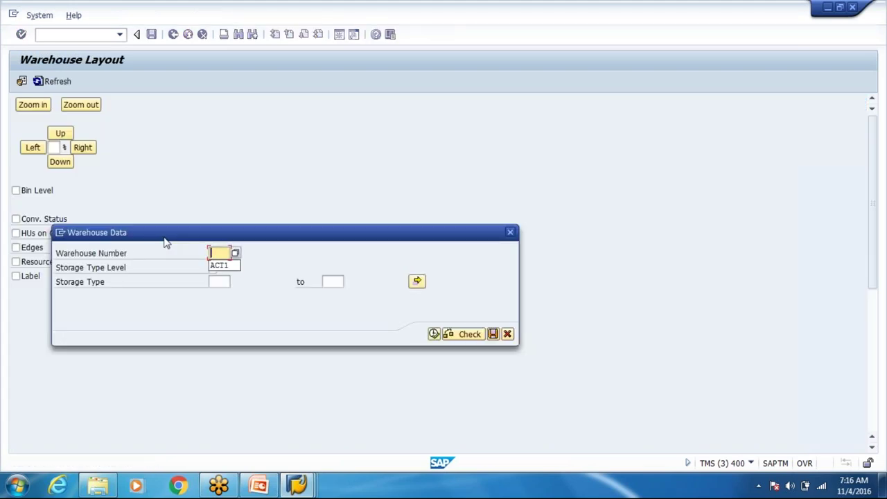
# Display the warehouse layout for warehouse number ACT1
pyautogui.press('Down')
pyautogui.press('Return')
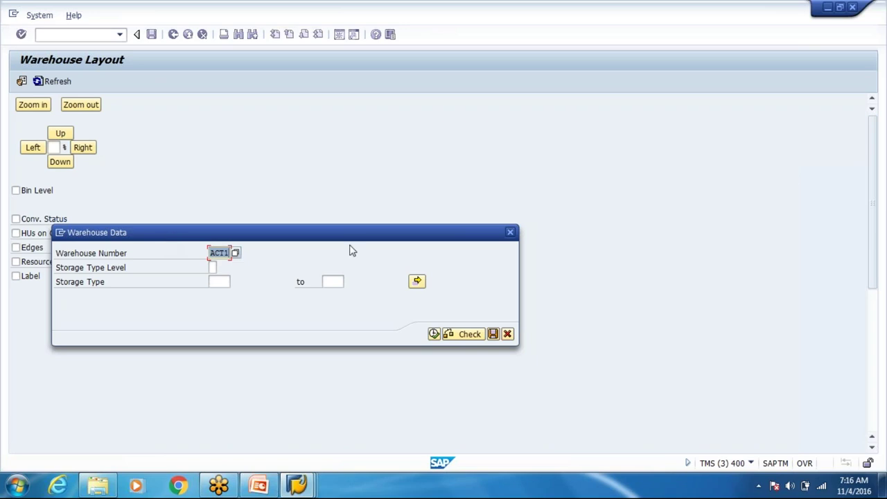
pyautogui.click(434, 334)
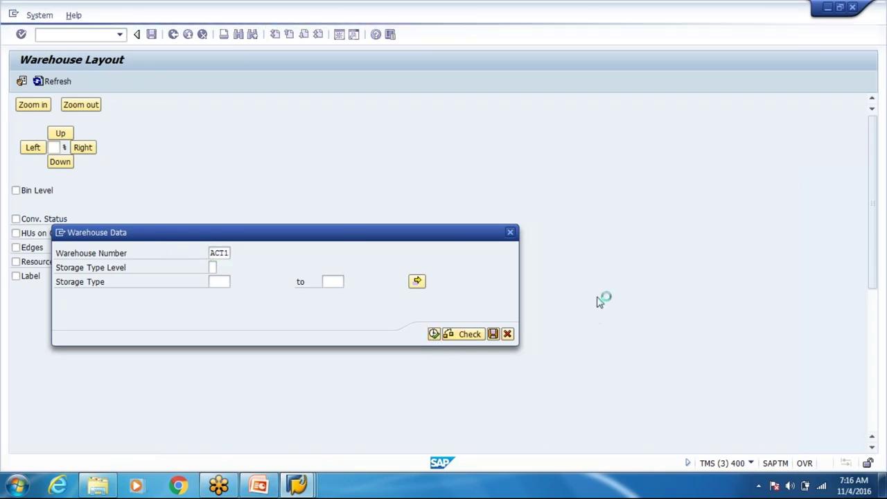
# Examine the walls, door gaps and storage areas across the full ACT1 warehouse layout
pyautogui.scroll(-5, 321, 313)
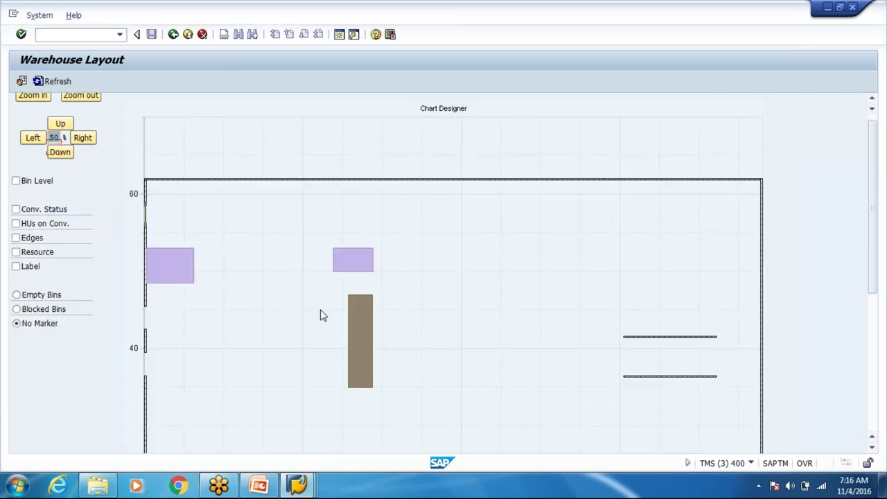
pyautogui.scroll(-8, 321, 315)
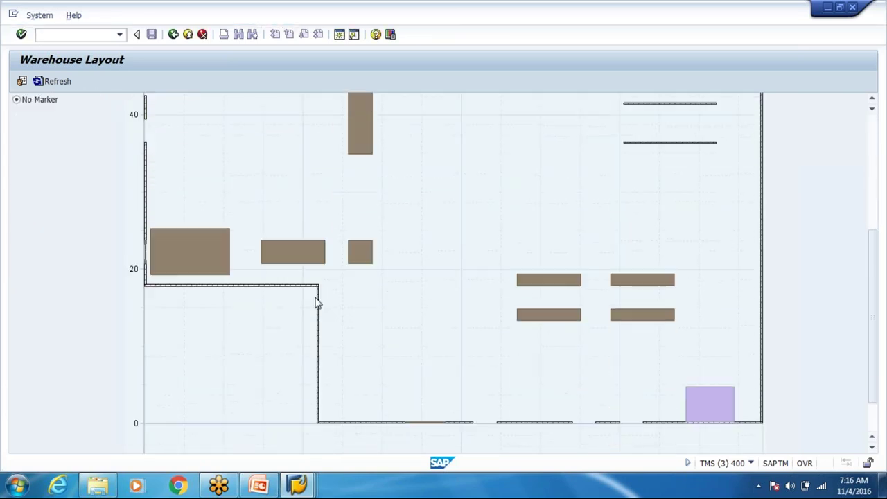
pyautogui.scroll(8, 317, 301)
pyautogui.scroll(6, 314, 299)
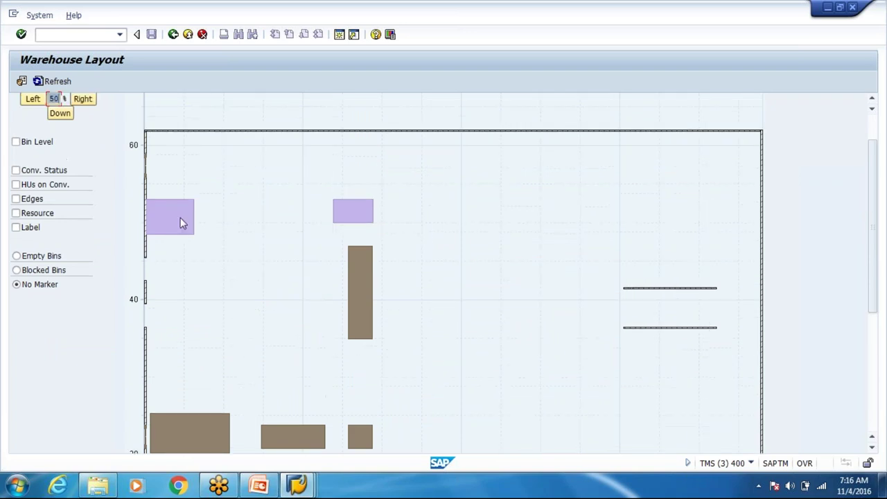
pyautogui.scroll(-8, 181, 223)
pyautogui.scroll(8, 352, 217)
pyautogui.scroll(-8, 333, 276)
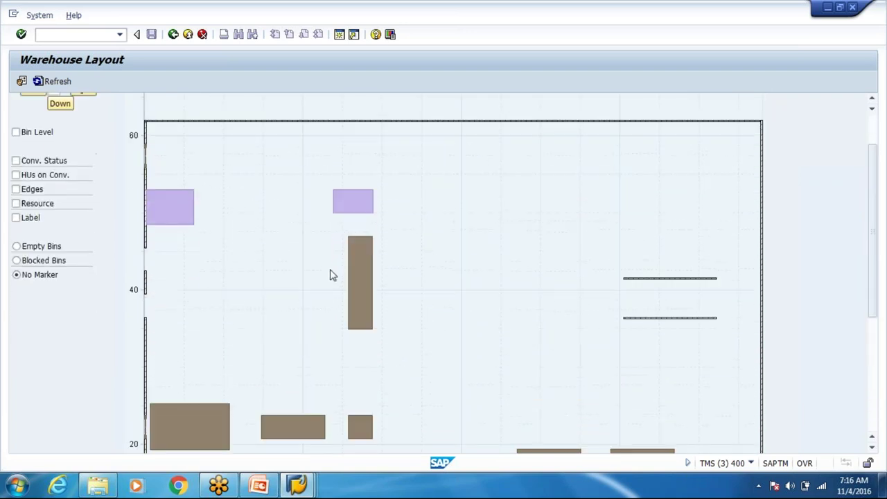
pyautogui.scroll(8, 215, 331)
pyautogui.scroll(-9, 289, 307)
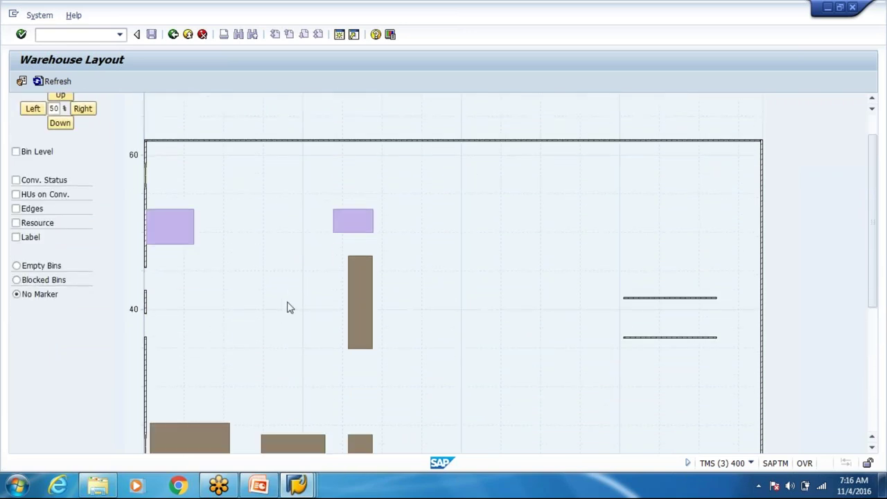
pyautogui.scroll(-4, 712, 377)
pyautogui.scroll(13, 711, 376)
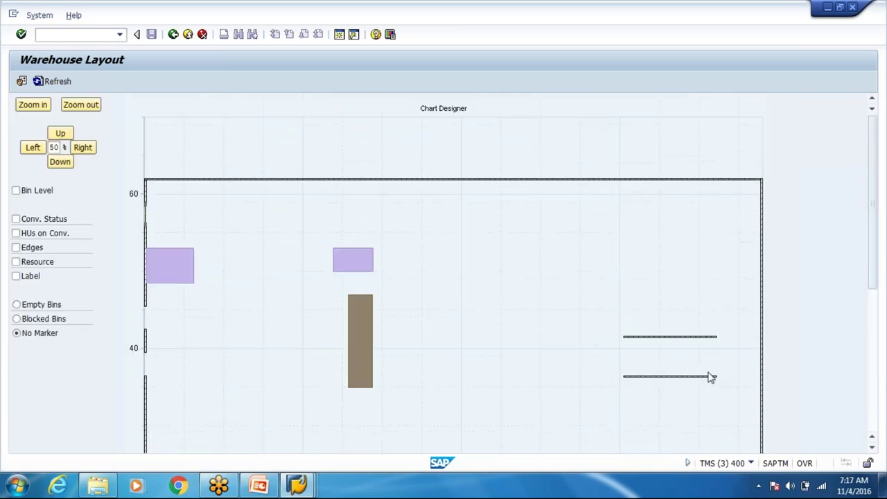
# Reopen the warehouse selection, browse the available warehouse numbers and display the layout of warehouse 0001
pyautogui.click(172, 34)
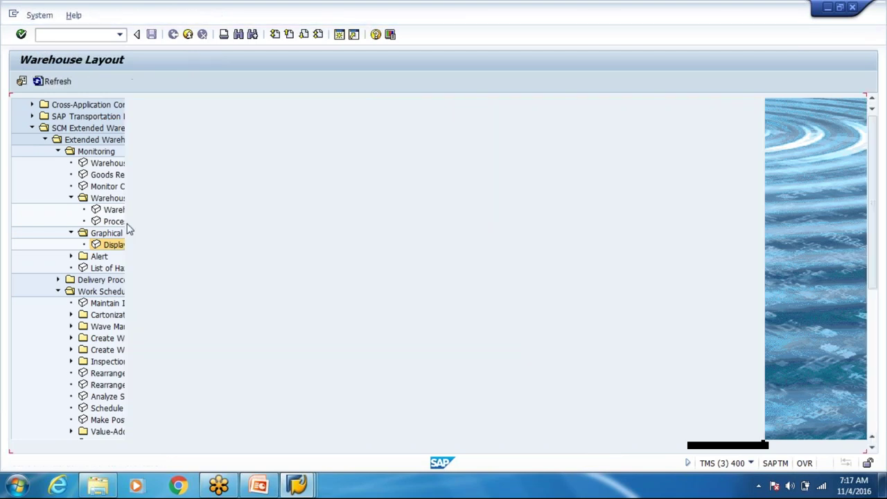
pyautogui.click(21, 82)
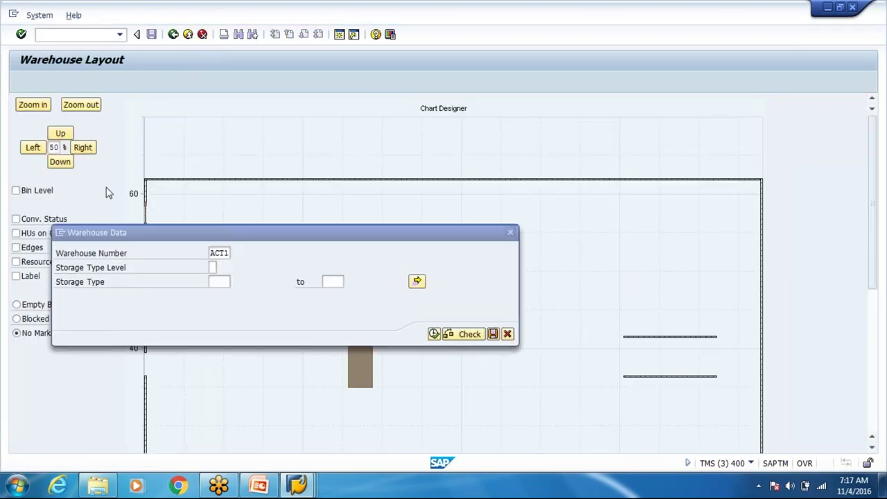
pyautogui.press('F4')
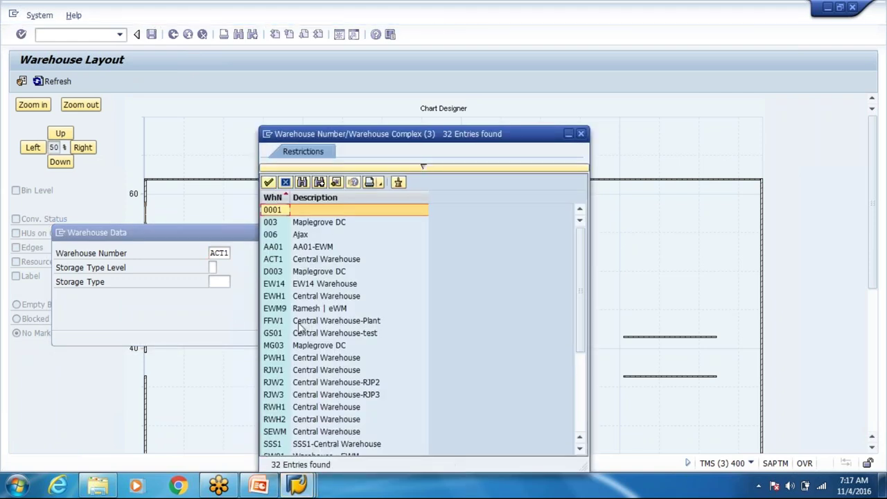
pyautogui.scroll(-5, 295, 333)
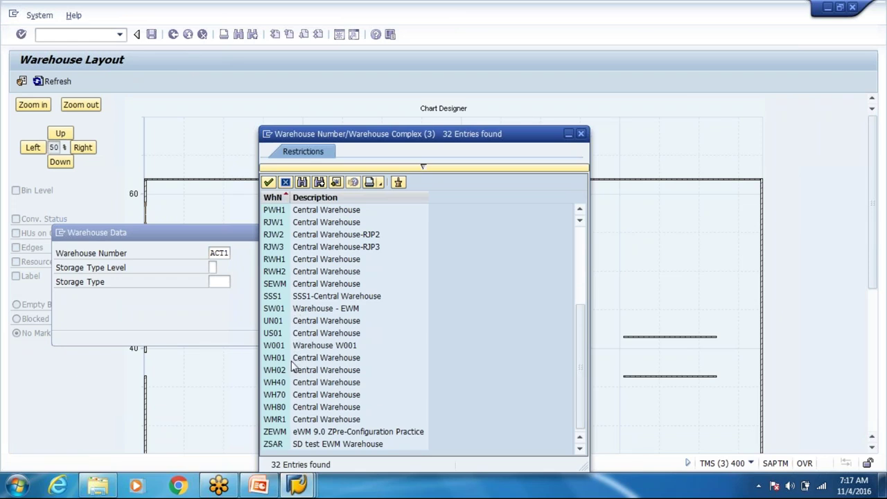
pyautogui.scroll(5, 310, 353)
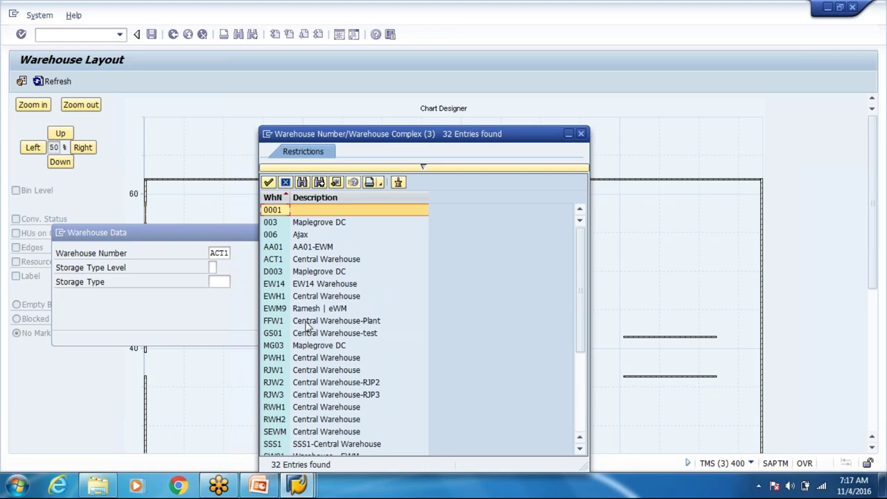
pyautogui.scroll(-4, 305, 326)
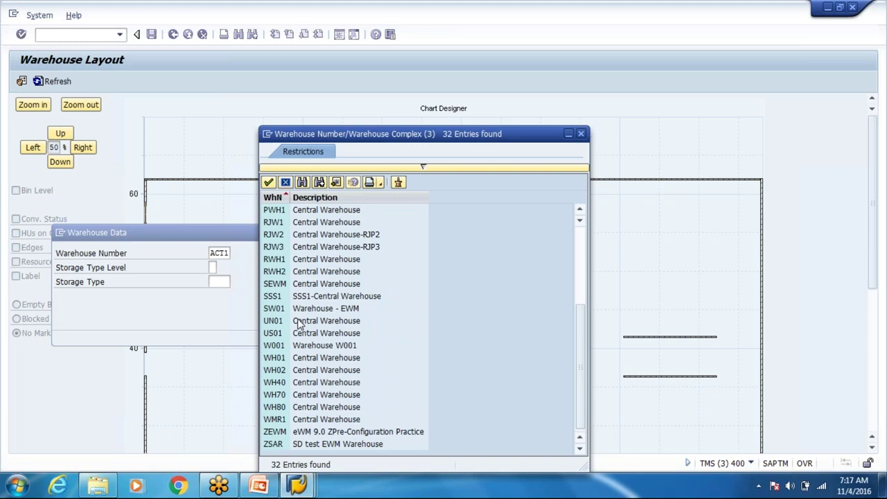
pyautogui.scroll(1, 300, 325)
pyautogui.scroll(3, 299, 325)
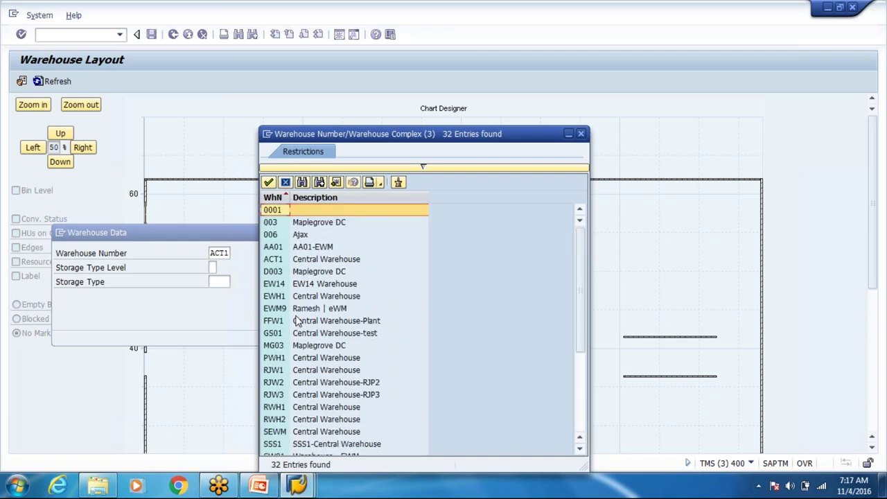
pyautogui.doubleClick(294, 212)
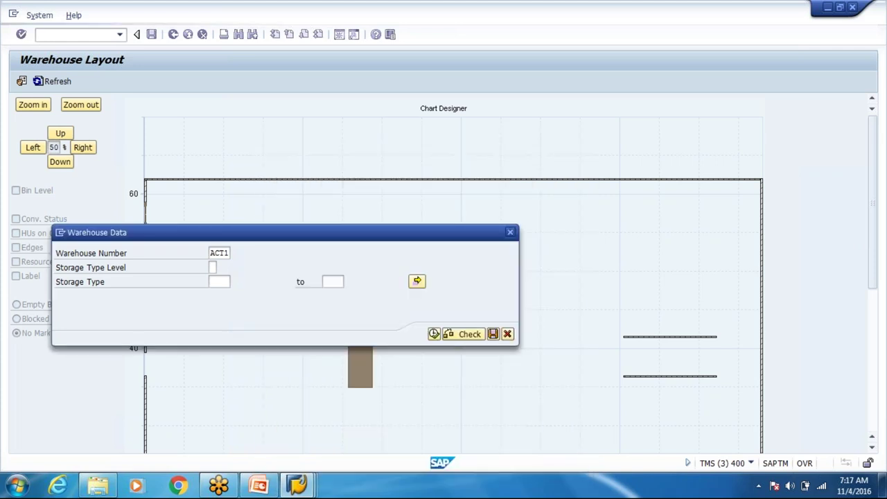
pyautogui.click(434, 334)
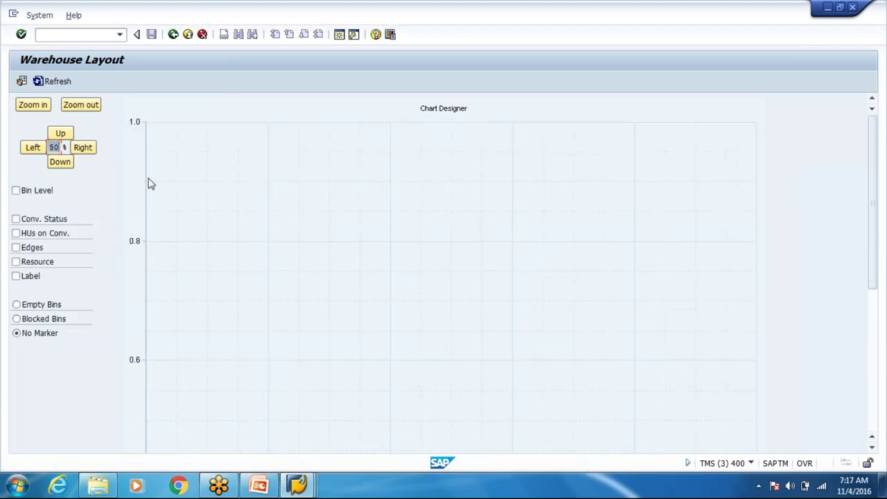
# Replace the warehouse number with UN01 from the value list and display its layout
pyautogui.click(21, 82)
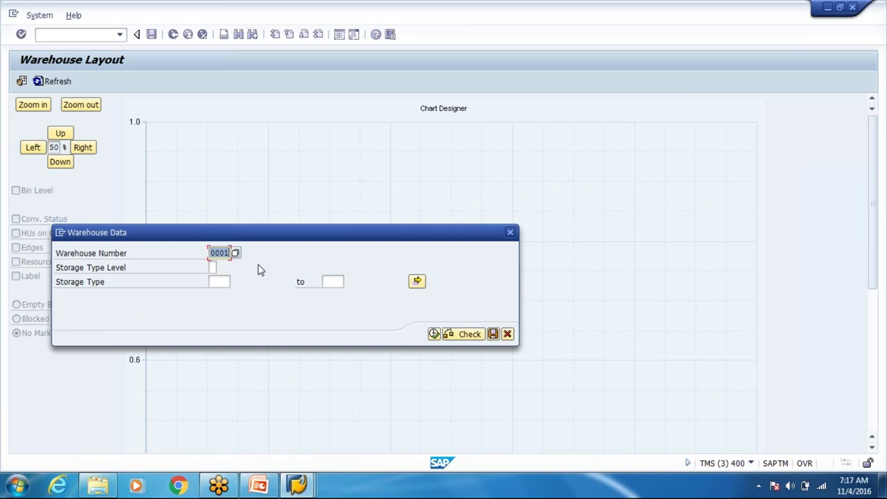
pyautogui.click(236, 253)
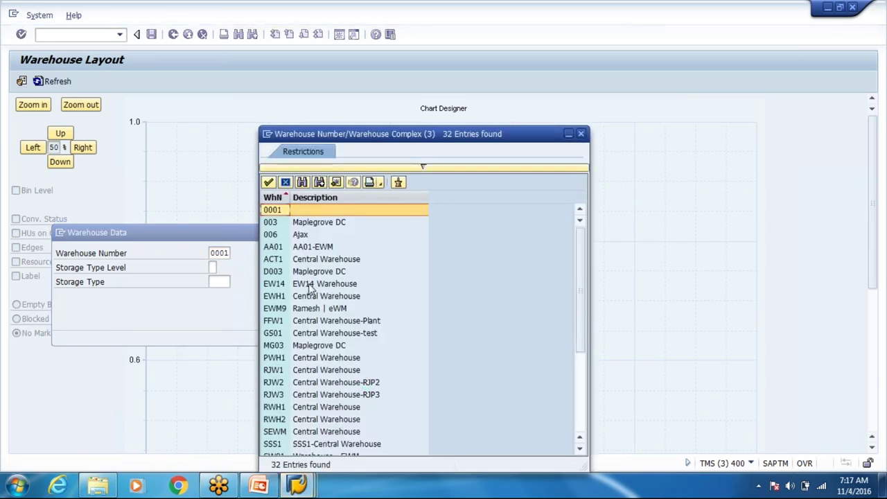
pyautogui.scroll(-1, 299, 330)
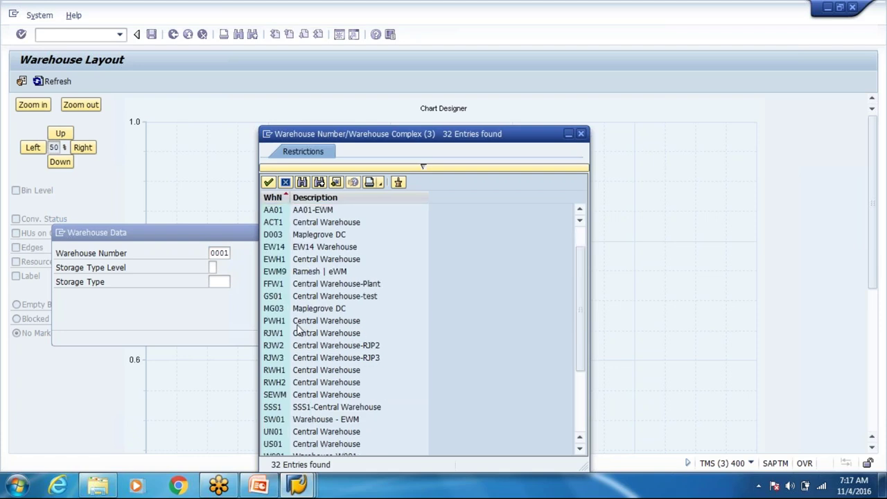
pyautogui.scroll(-1, 299, 331)
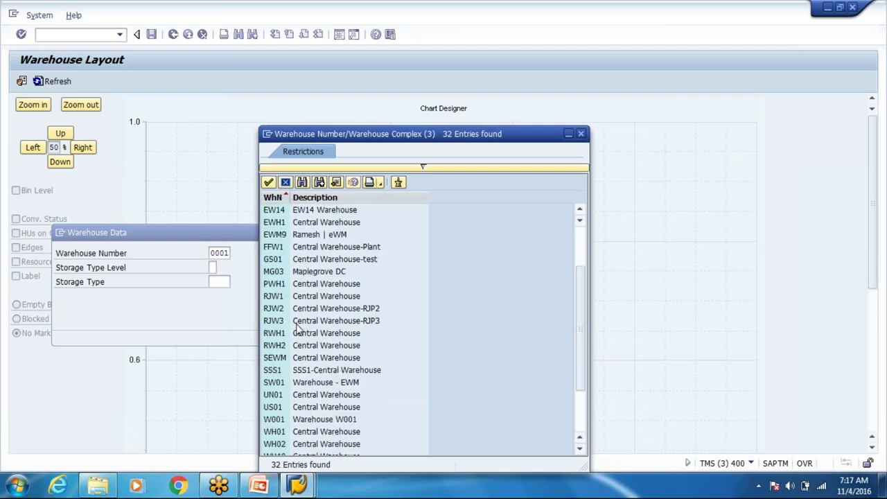
pyautogui.scroll(-1, 300, 330)
pyautogui.scroll(-1, 300, 330)
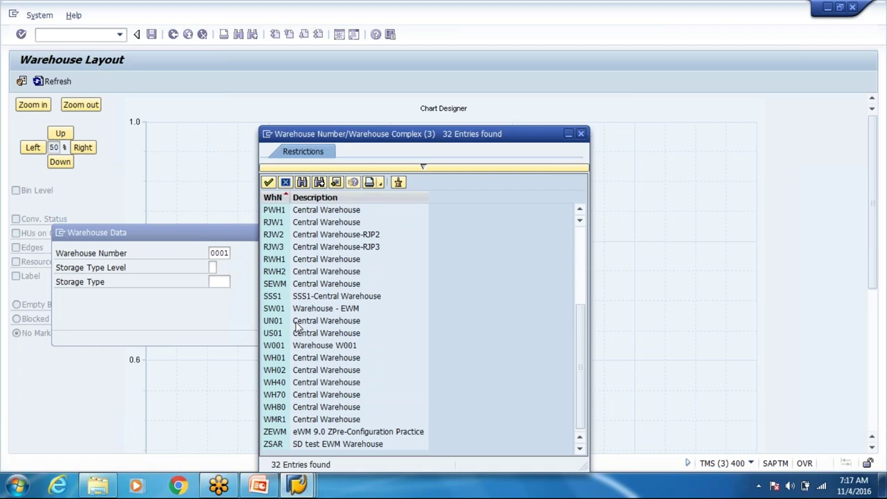
pyautogui.click(298, 324)
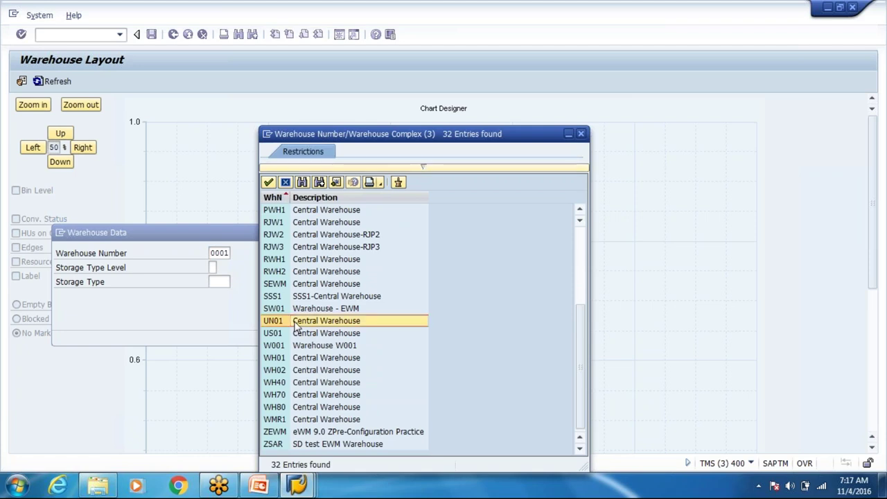
pyautogui.doubleClick(298, 324)
pyautogui.click(434, 334)
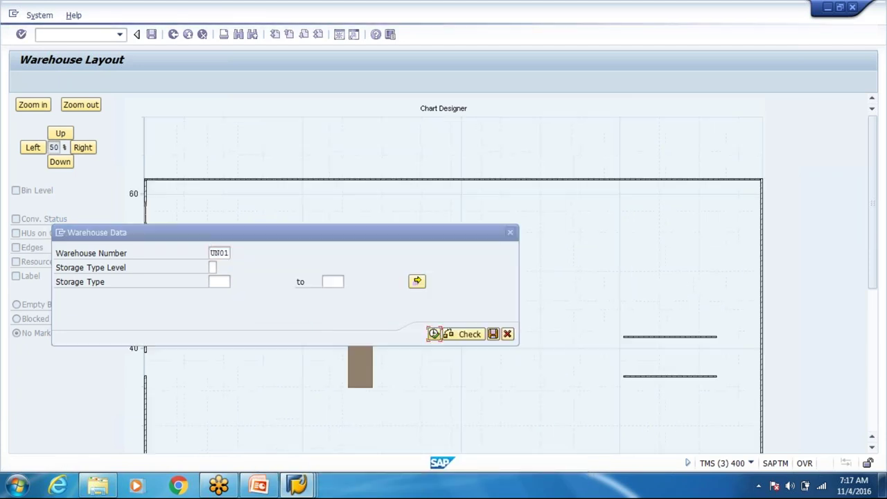
# Choose warehouse WH01 from the warehouse number value list and display its layout
pyautogui.click(21, 82)
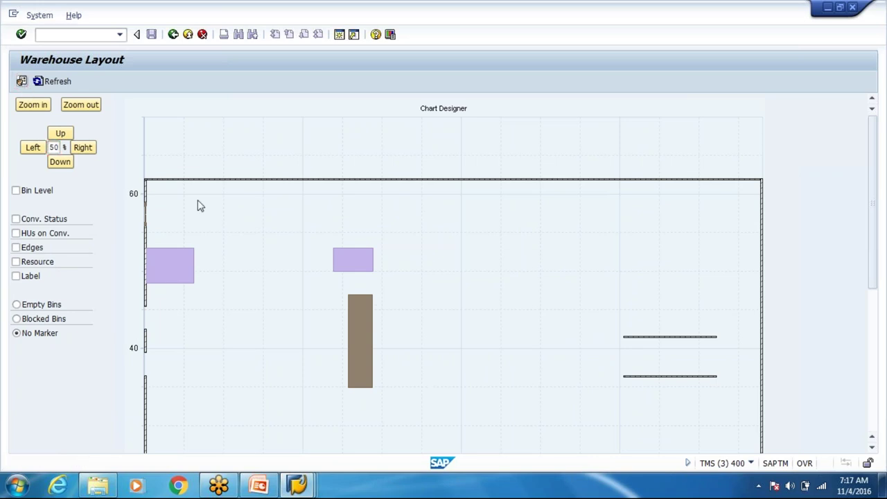
pyautogui.click(236, 254)
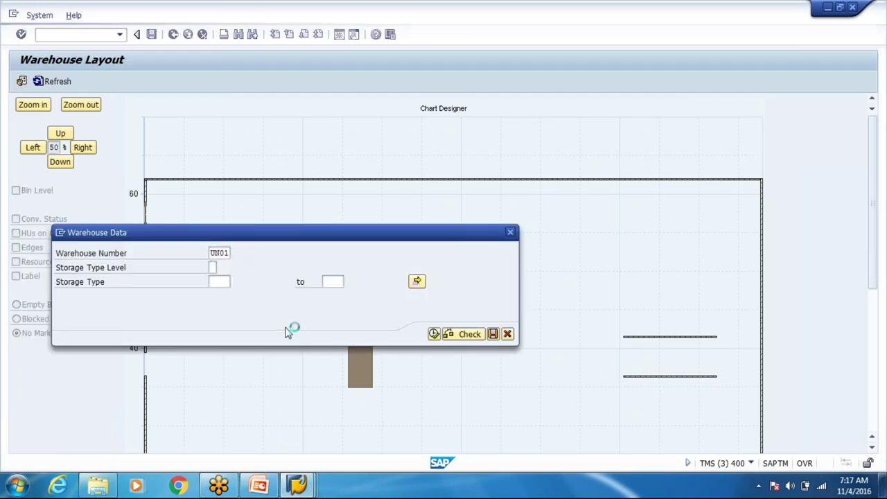
pyautogui.scroll(-4, 355, 356)
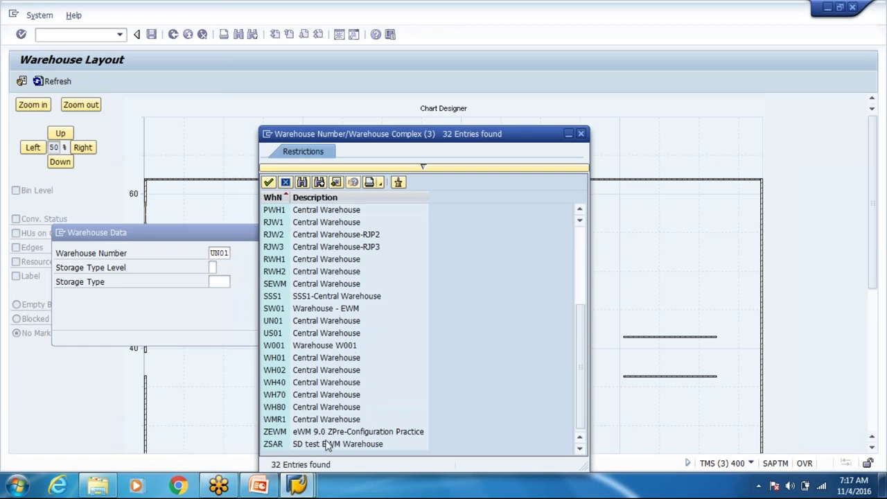
pyautogui.click(296, 361)
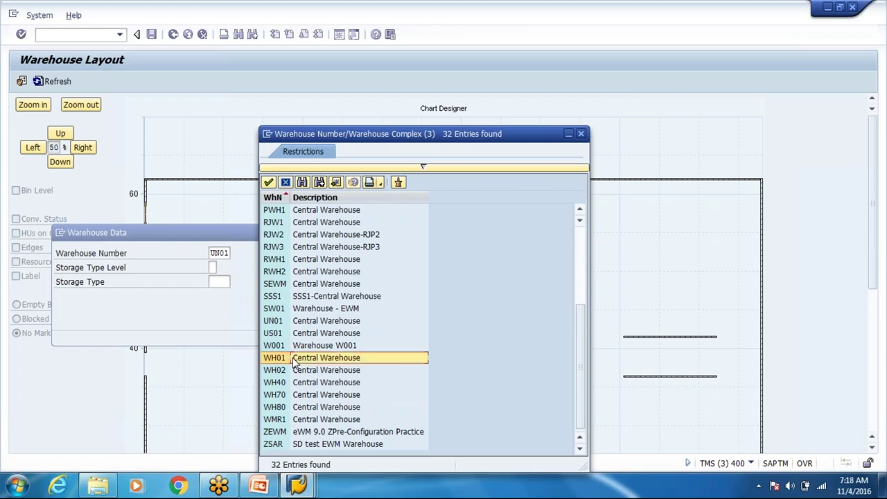
pyautogui.doubleClick(296, 361)
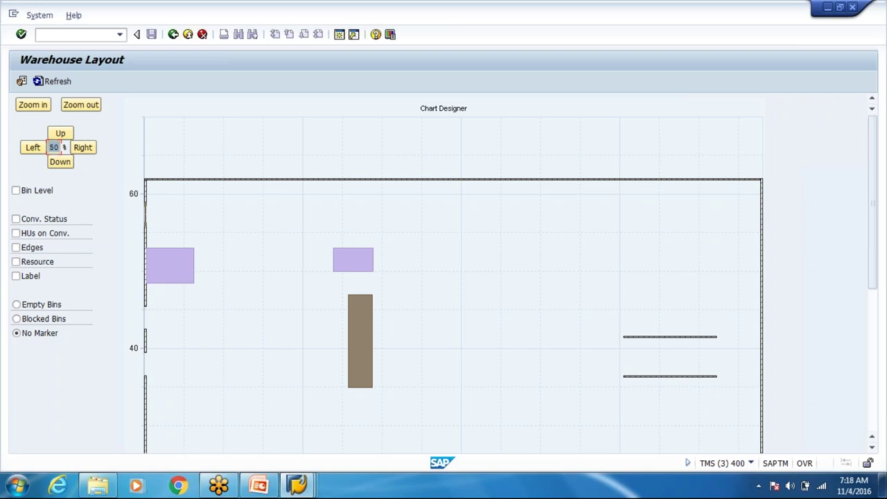
# Examine the storage areas, racks and building outline throughout the WH01 warehouse layout
pyautogui.click(368, 342)
pyautogui.scroll(-3, 377, 351)
pyautogui.scroll(3, 341, 362)
pyautogui.scroll(-3, 202, 358)
pyautogui.scroll(3, 325, 339)
pyautogui.scroll(-3, 456, 344)
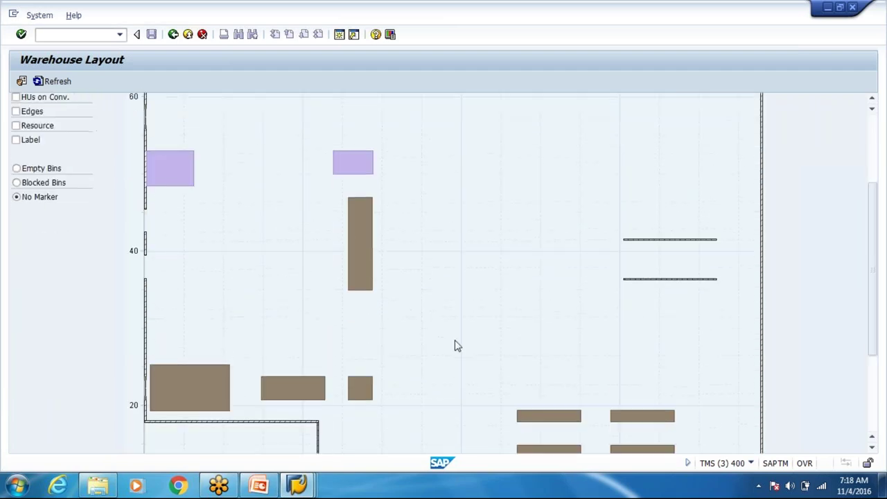
pyautogui.scroll(-3, 686, 341)
pyautogui.scroll(5, 682, 358)
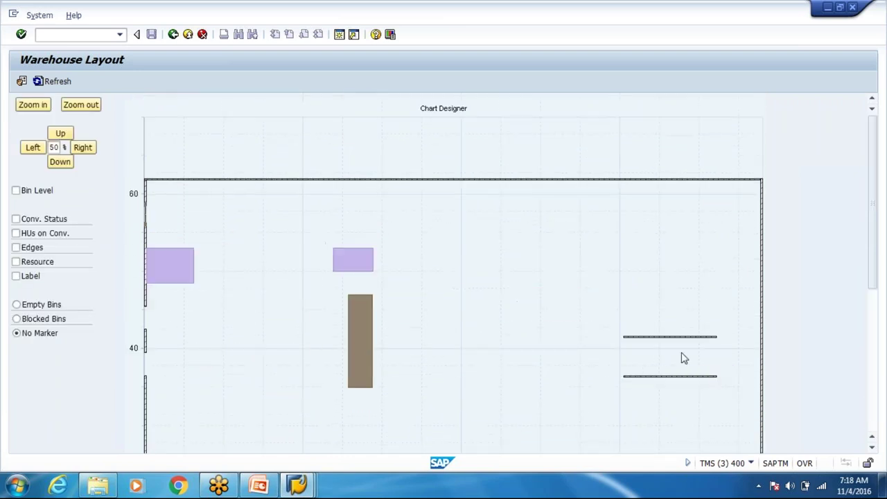
pyautogui.scroll(-3, 270, 325)
pyautogui.scroll(2, 402, 298)
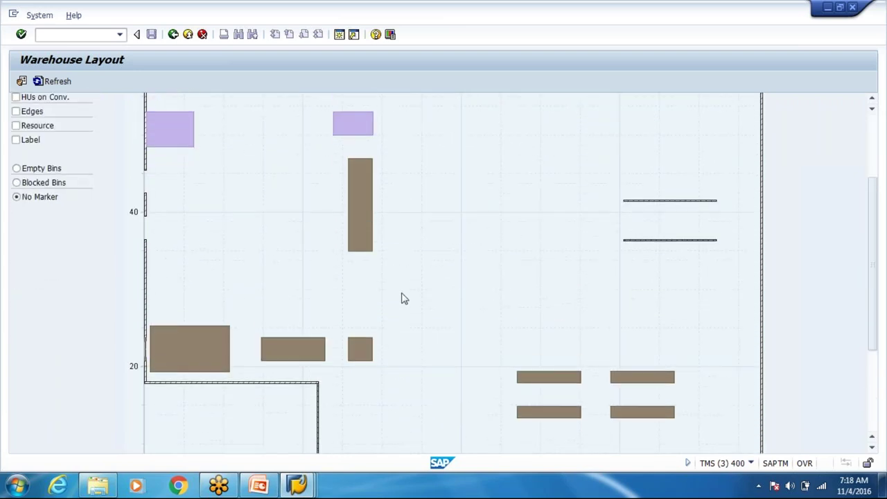
pyautogui.scroll(-2, 623, 399)
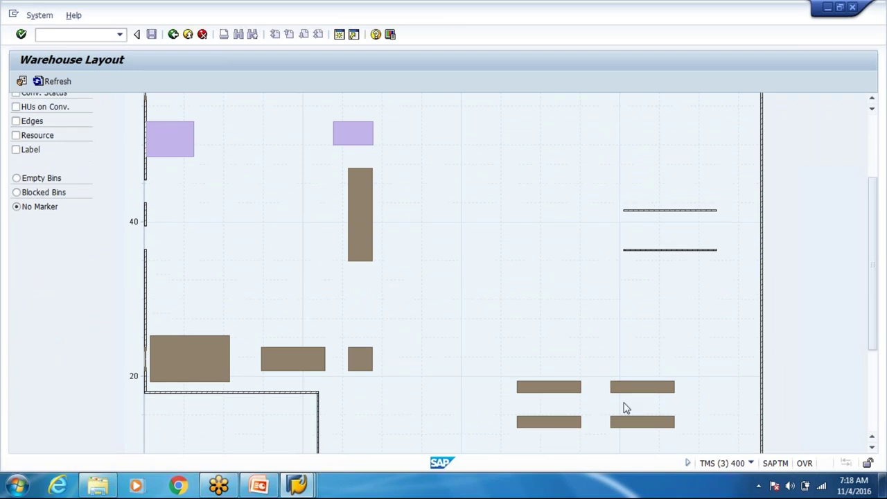
pyautogui.scroll(-2, 402, 437)
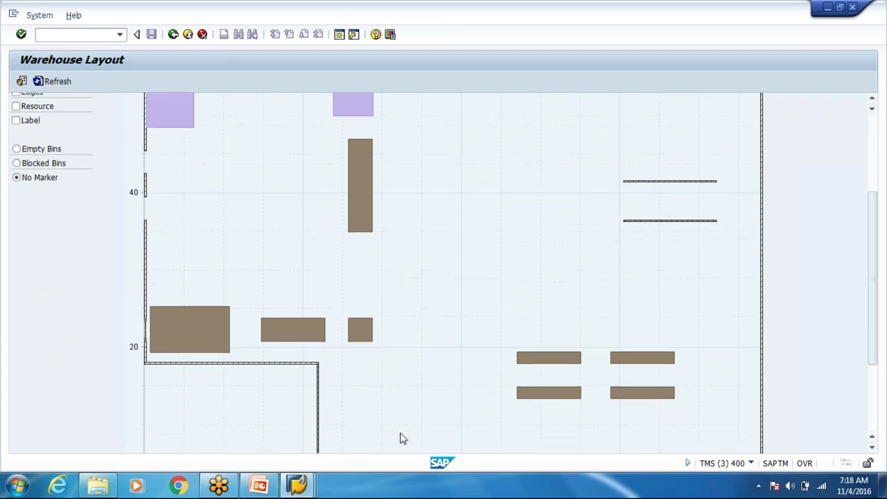
# In the customizing session, open Define GWL Object under Graphical Warehouse Layout for warehouse WH01, discarding the unsaved EGF object changes
pyautogui.click(302, 489)
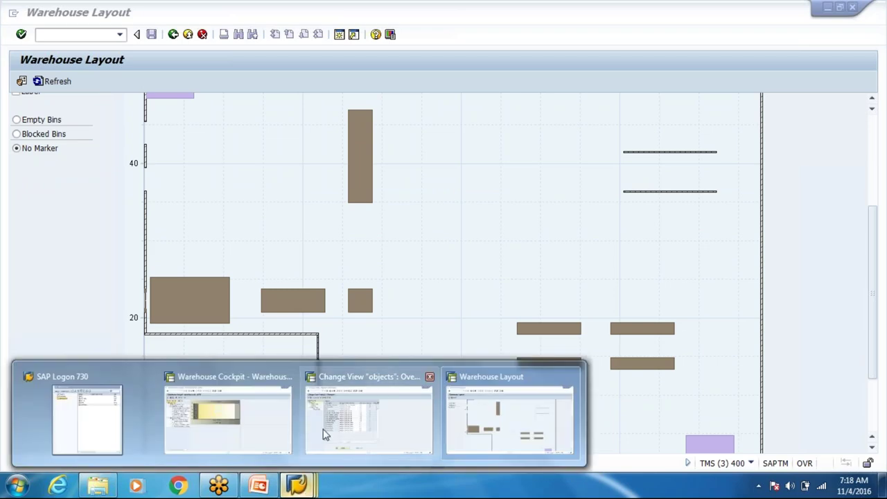
pyautogui.moveTo(405, 443)
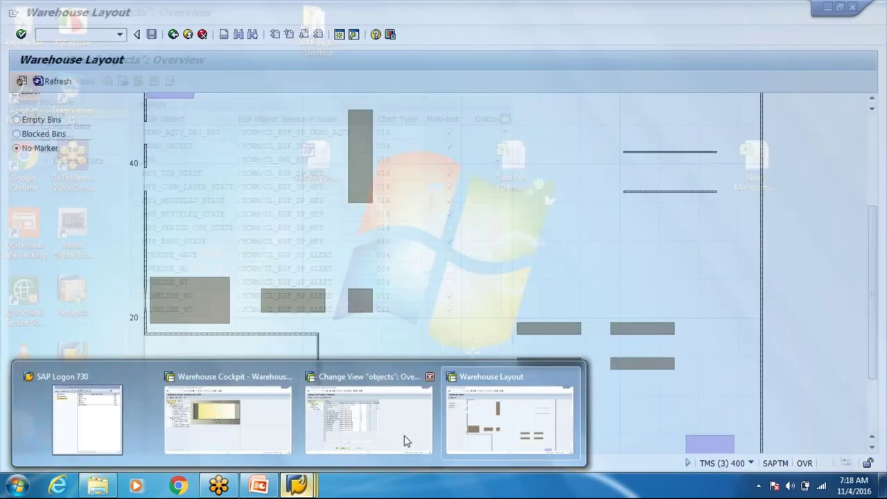
pyautogui.click(406, 441)
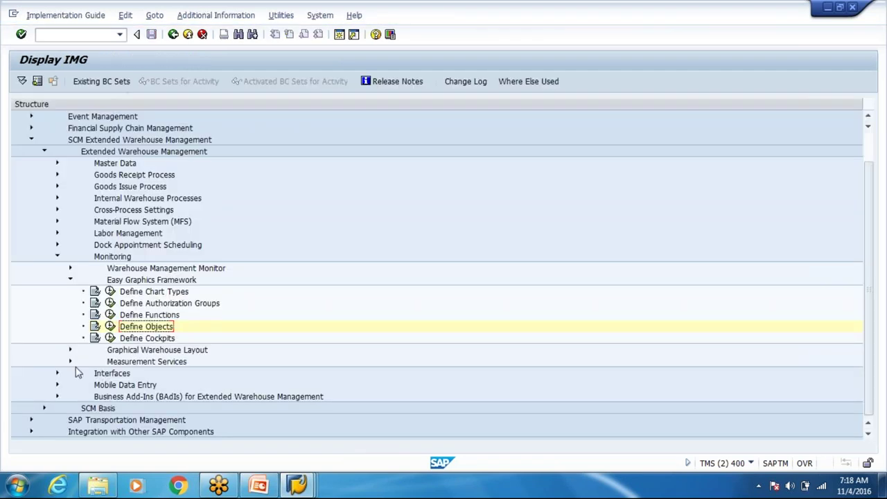
pyautogui.click(70, 351)
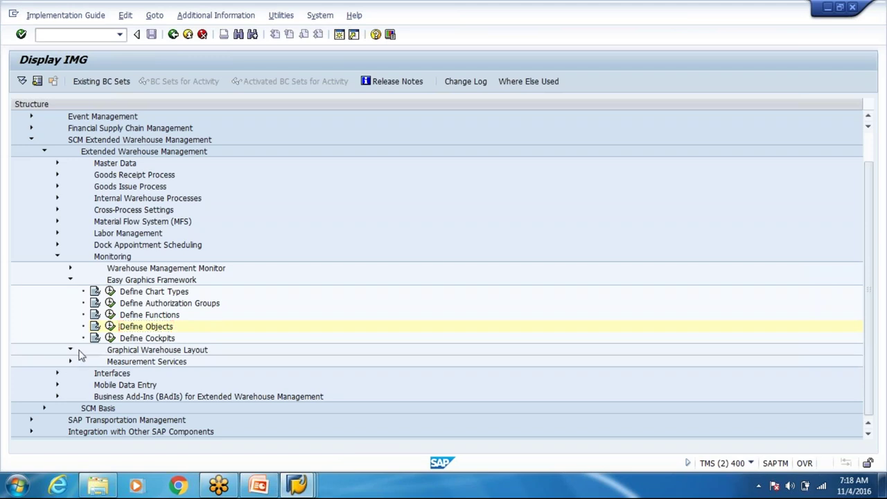
pyautogui.click(111, 373)
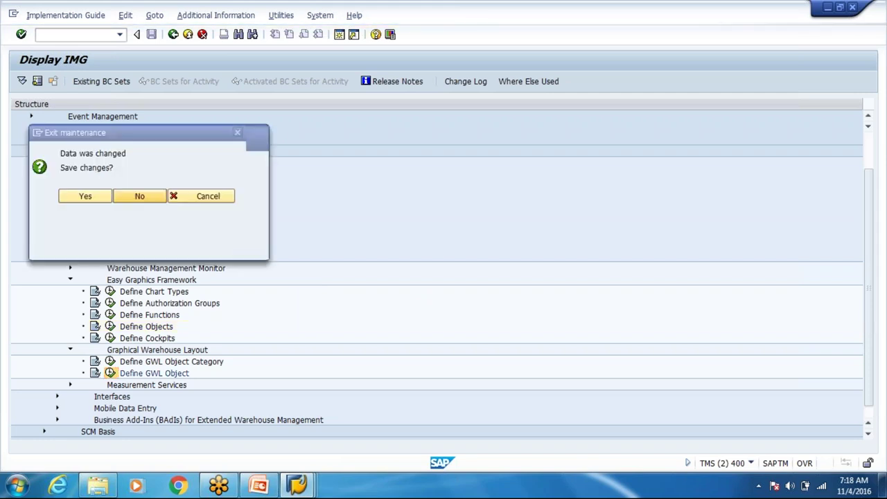
pyautogui.click(139, 194)
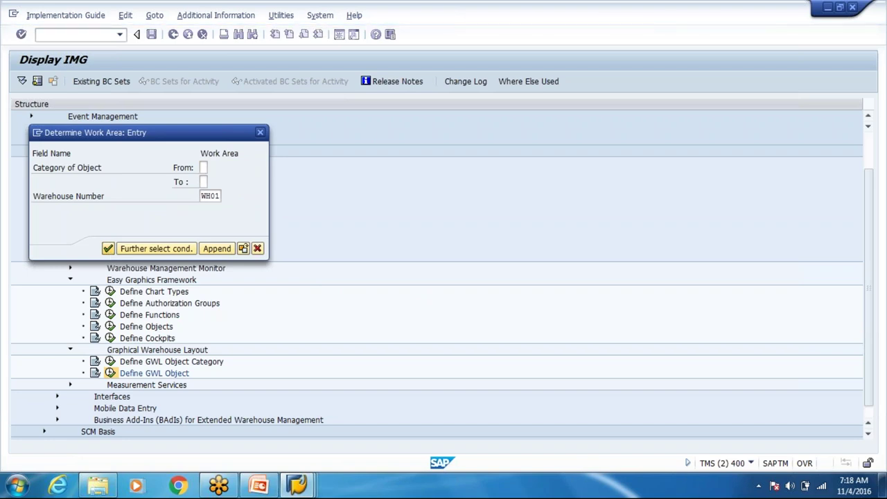
pyautogui.click(108, 248)
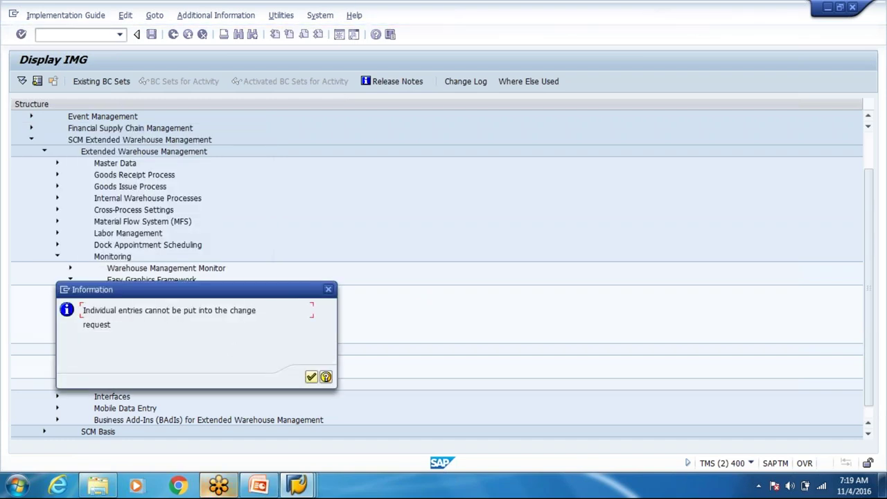
pyautogui.press('Return')
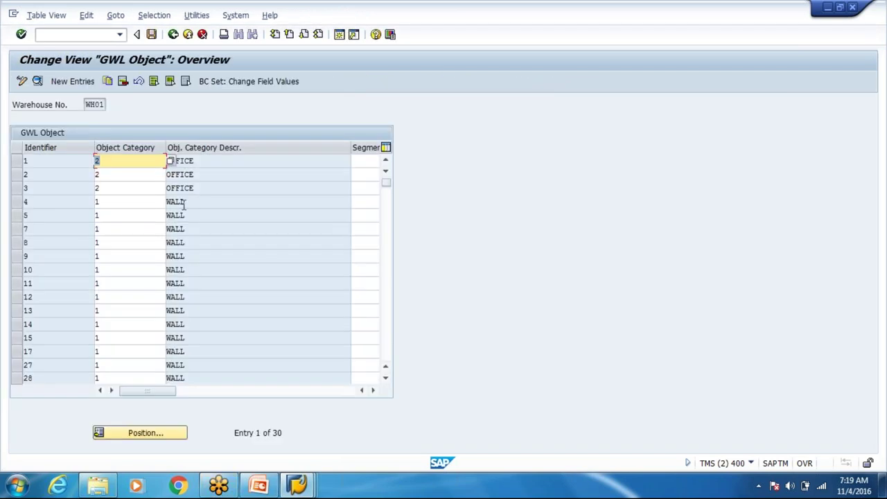
# Browse the wall and floor ground entries, open the details of GWL object 34 and examine its corner coordinates
pyautogui.scroll(-2, 204, 191)
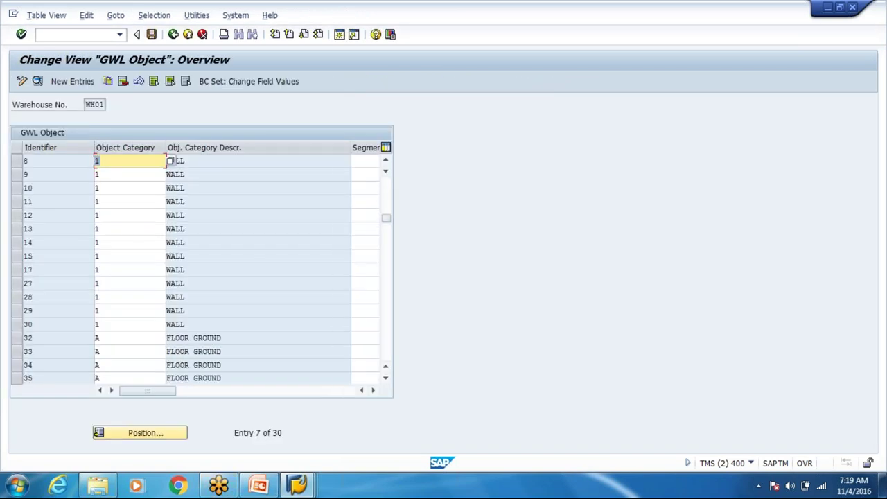
pyautogui.scroll(-1, 154, 381)
pyautogui.moveTo(154, 388); pyautogui.dragTo(252, 404)
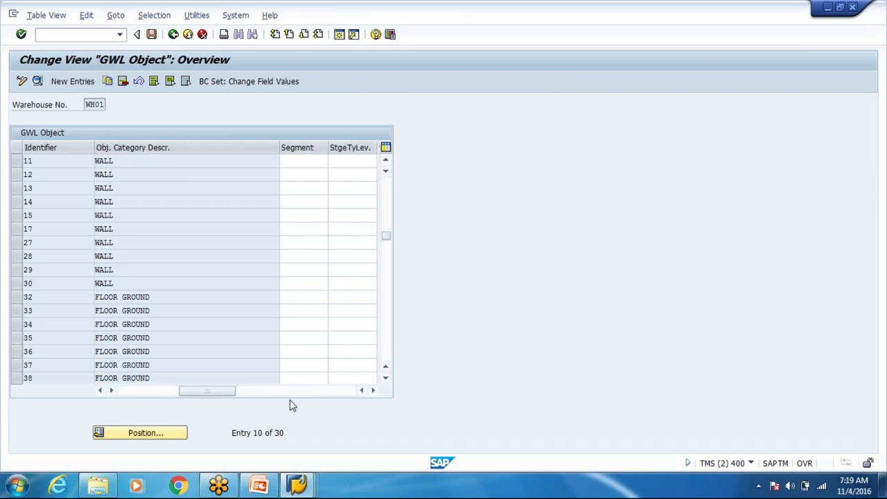
pyautogui.moveTo(310, 402); pyautogui.dragTo(147, 395)
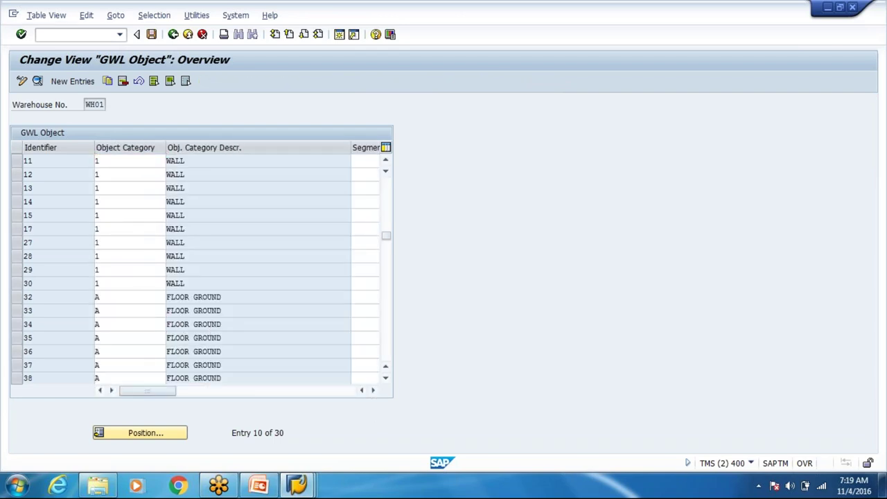
pyautogui.doubleClick(210, 325)
pyautogui.click(135, 205)
pyautogui.click(136, 276)
pyautogui.click(136, 305)
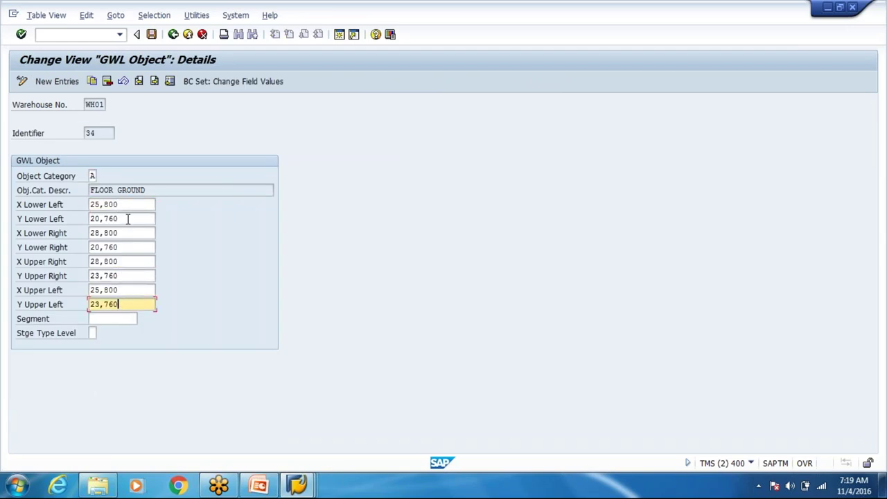
# Compare the corner coordinates of floor ground object 34 with its rectangle in the WH01 warehouse layout
pyautogui.click(299, 485)
pyautogui.click(465, 425)
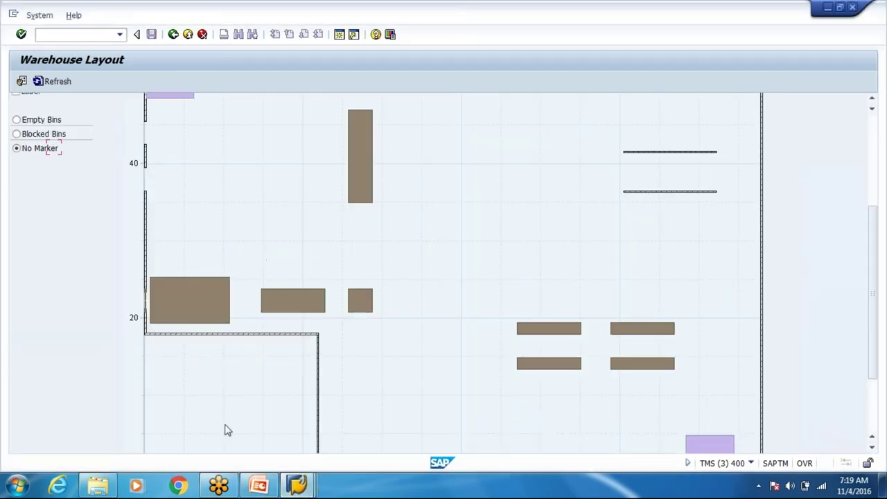
pyautogui.moveTo(297, 489); pyautogui.dragTo(271, 401)
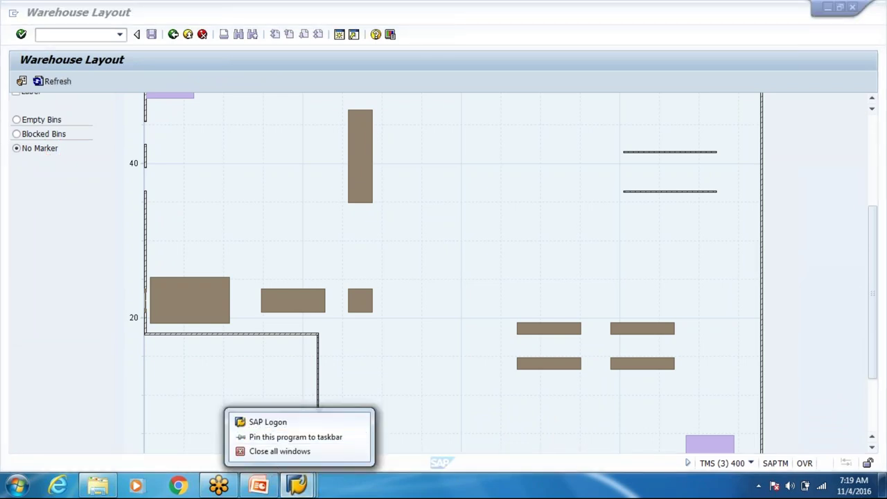
pyautogui.click(308, 489)
pyautogui.click(378, 434)
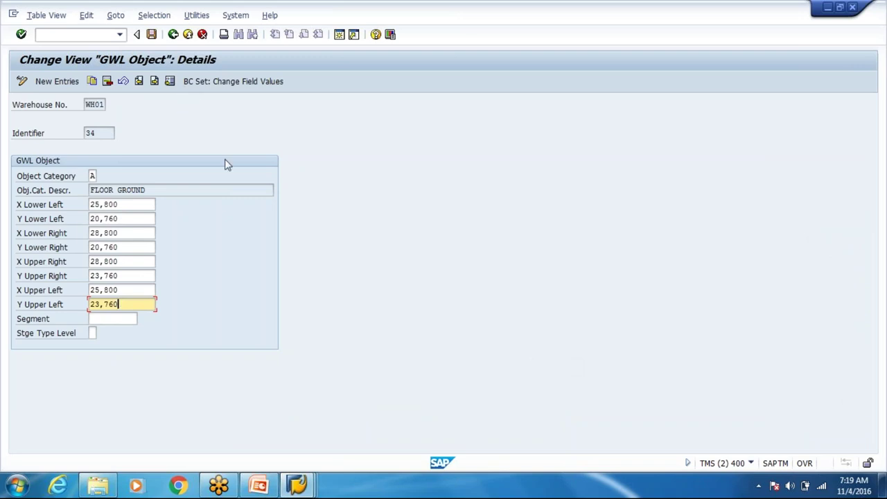
pyautogui.moveTo(276, 490)
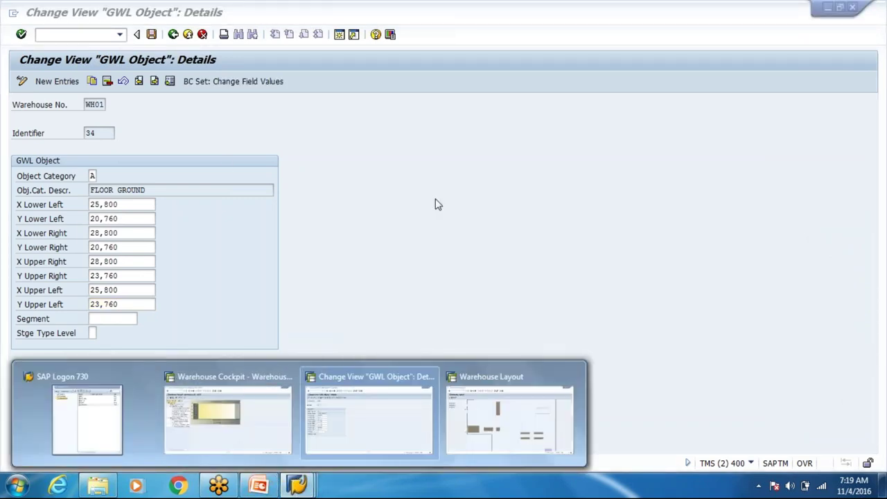
pyautogui.click(516, 432)
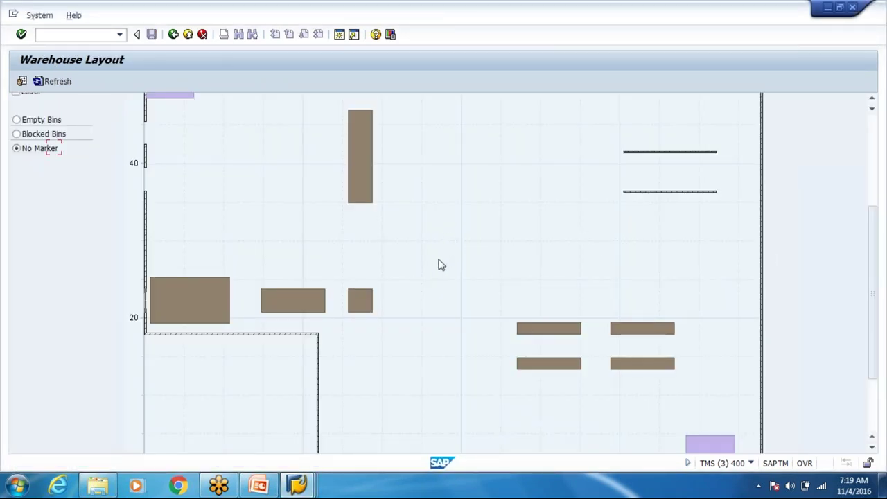
pyautogui.scroll(5, 437, 267)
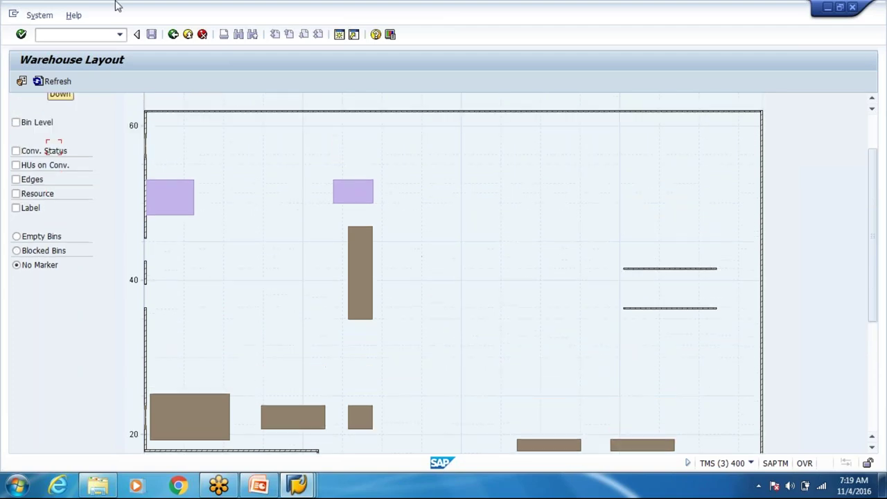
# Return to the SAP Easy Access menu, expand the Alert folder and reopen the graphical warehouse layout
pyautogui.click(172, 36)
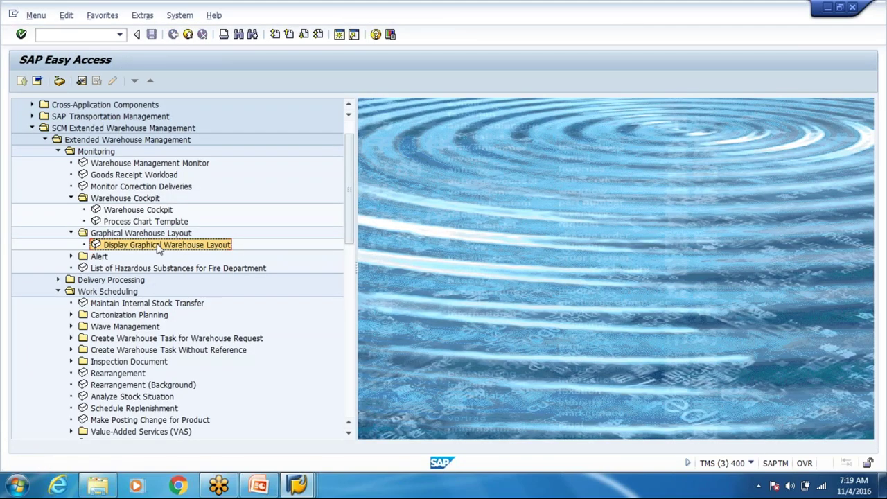
pyautogui.click(71, 257)
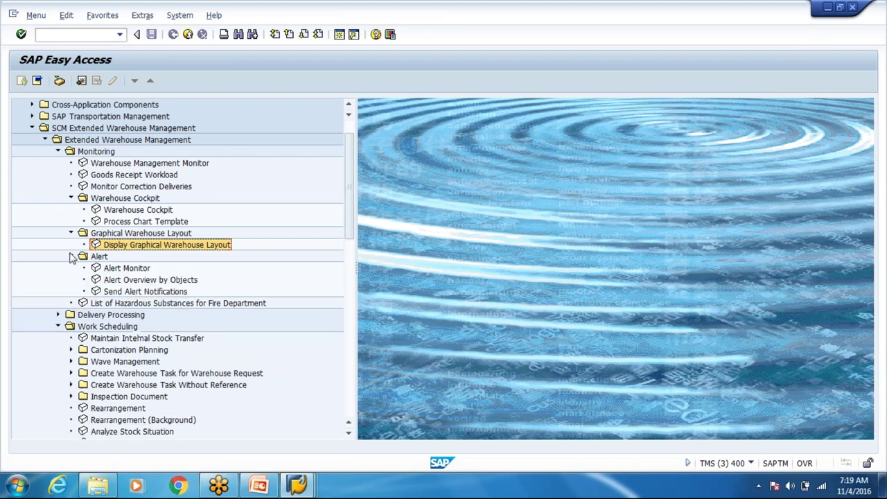
pyautogui.doubleClick(127, 246)
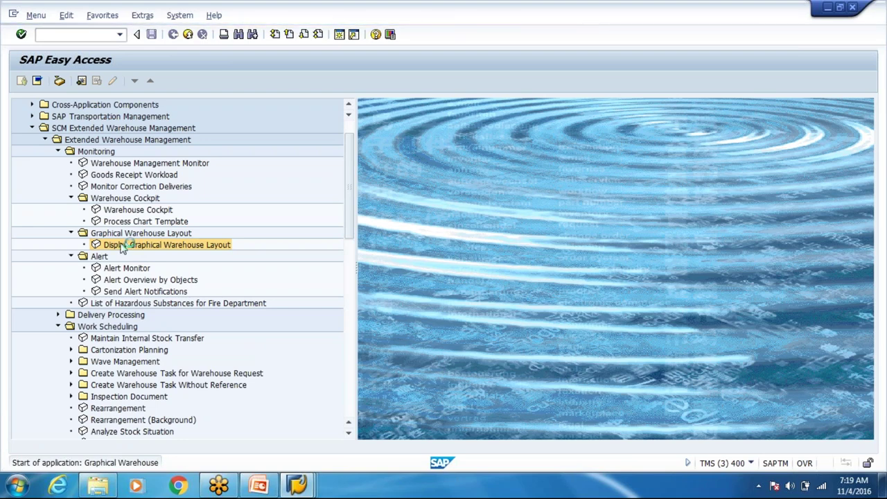
# In the customizing session, go back from the details of object 34 to the GWL object overview
pyautogui.rightClick(297, 488)
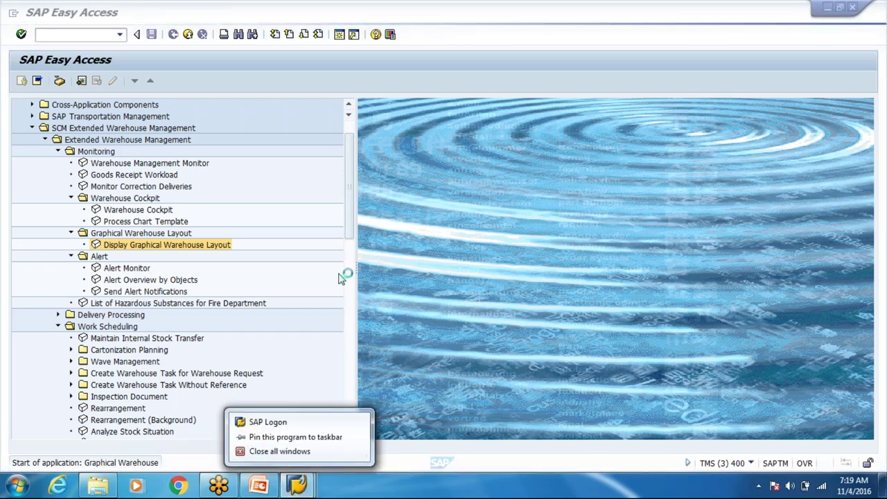
pyautogui.moveTo(286, 489)
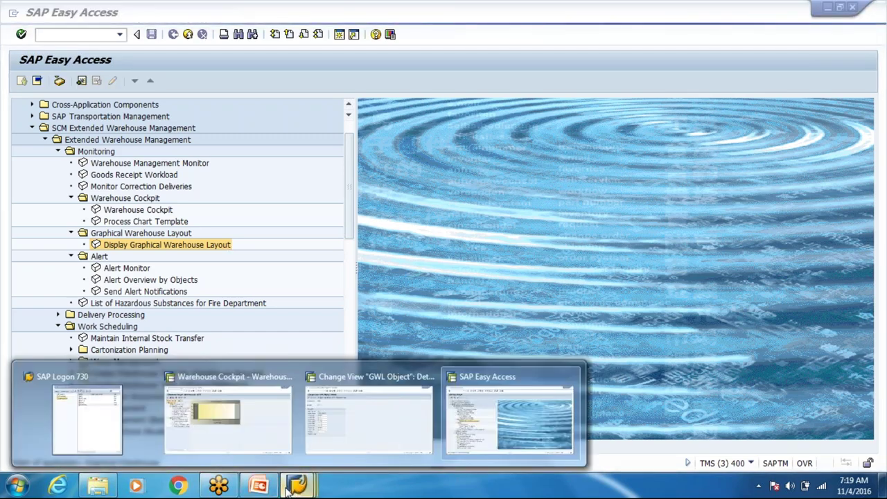
pyautogui.click(369, 416)
pyautogui.click(173, 35)
# Switch to the WH01 warehouse layout session and review the walls, offices and floor areas across the drawing
pyautogui.click(298, 488)
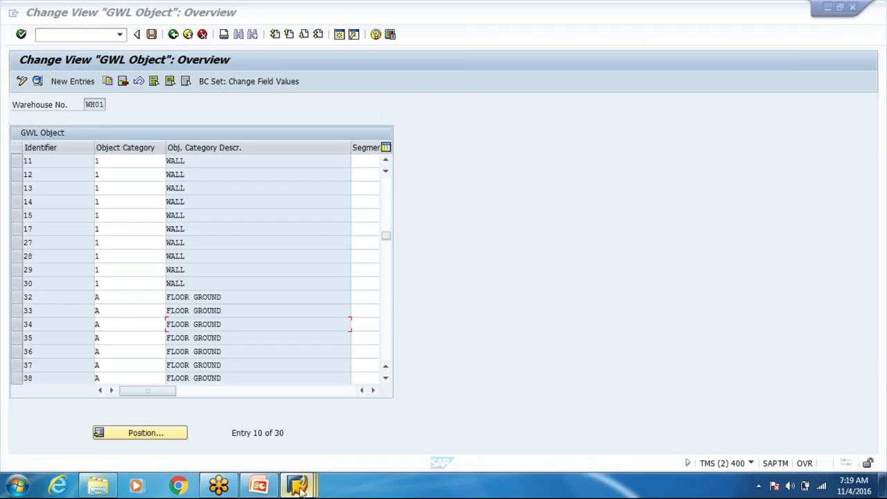
pyautogui.click(471, 440)
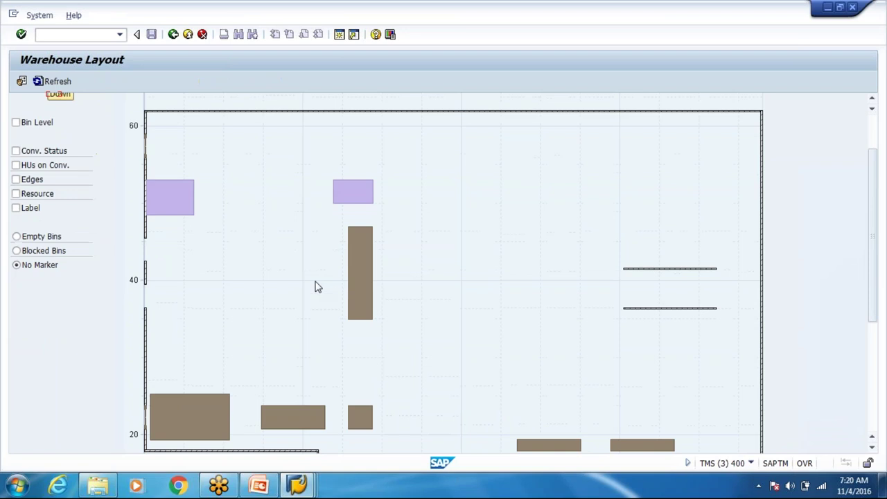
pyautogui.scroll(-3, 315, 286)
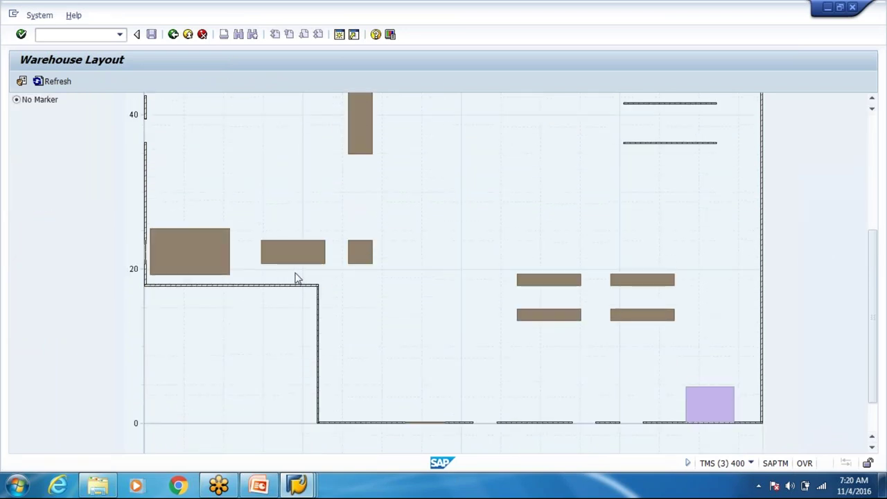
pyautogui.scroll(5, 208, 242)
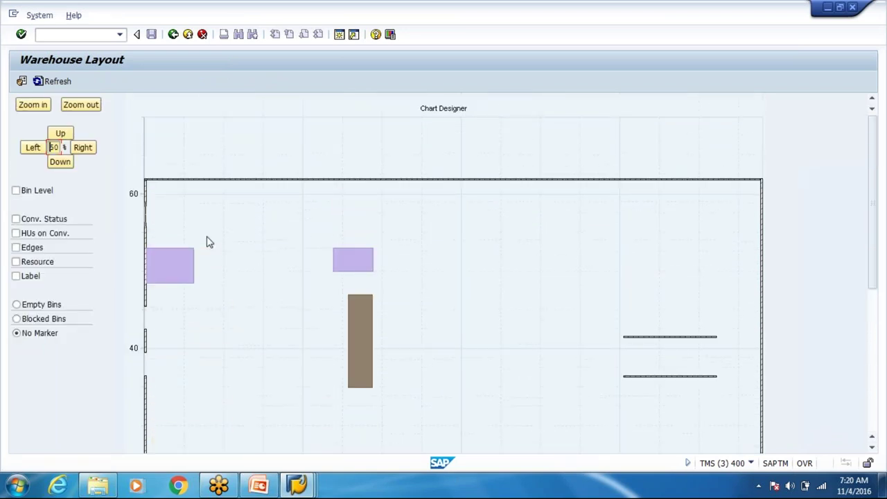
pyautogui.scroll(-3, 175, 355)
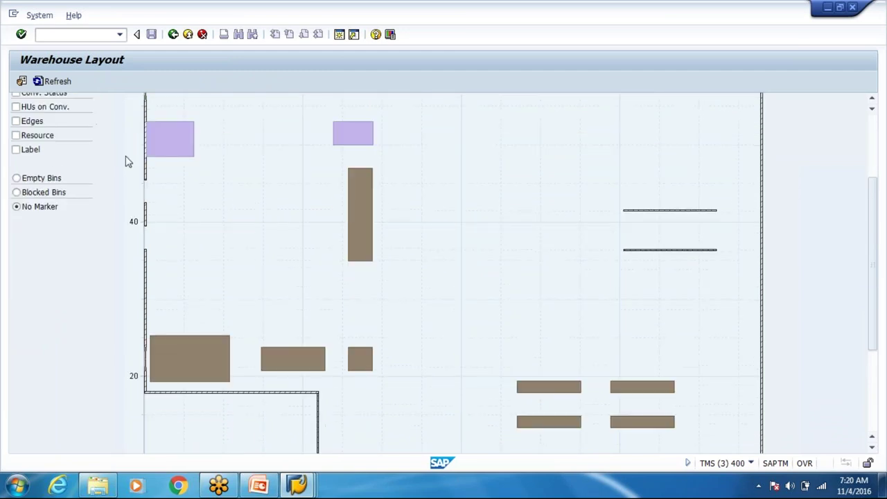
# Leave the layout, start the Warehouse Management Monitor and set the monitor to SAP
pyautogui.click(188, 35)
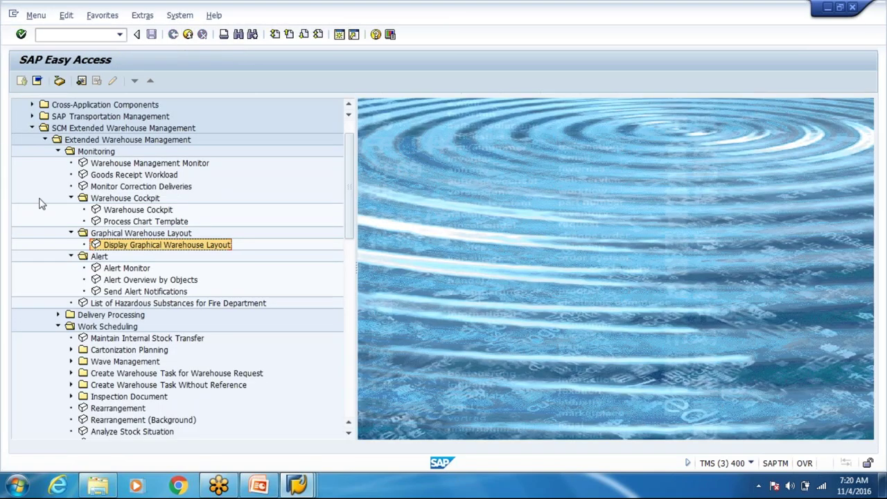
pyautogui.doubleClick(113, 166)
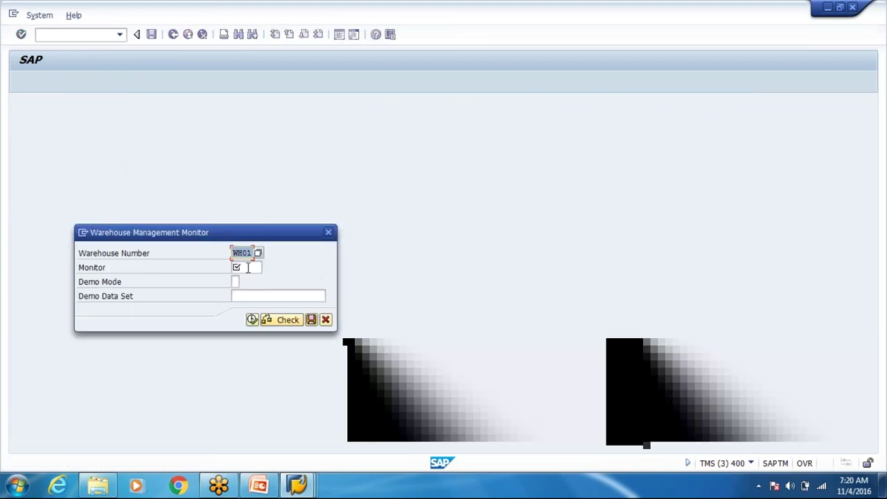
pyautogui.click(247, 267)
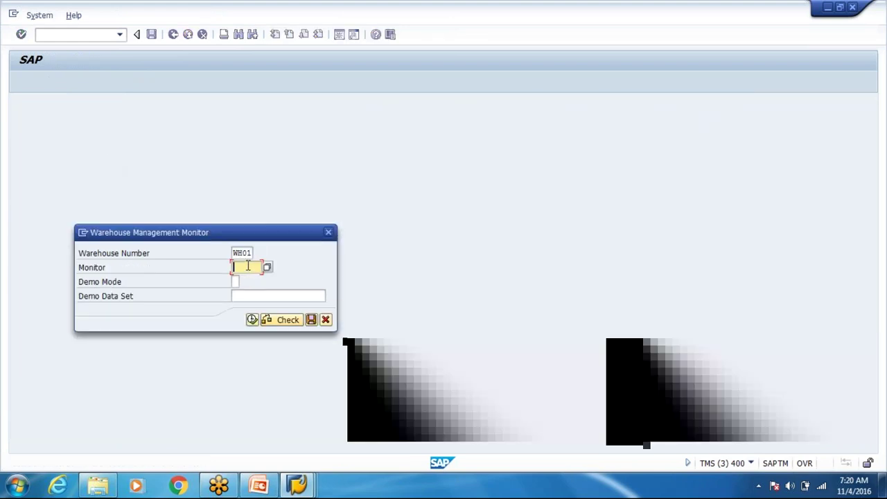
pyautogui.write('S')
pyautogui.click(239, 281)
# Set the warehouse number to WH80 and run the Warehouse Management Monitor
pyautogui.click(248, 253)
pyautogui.write('WH')
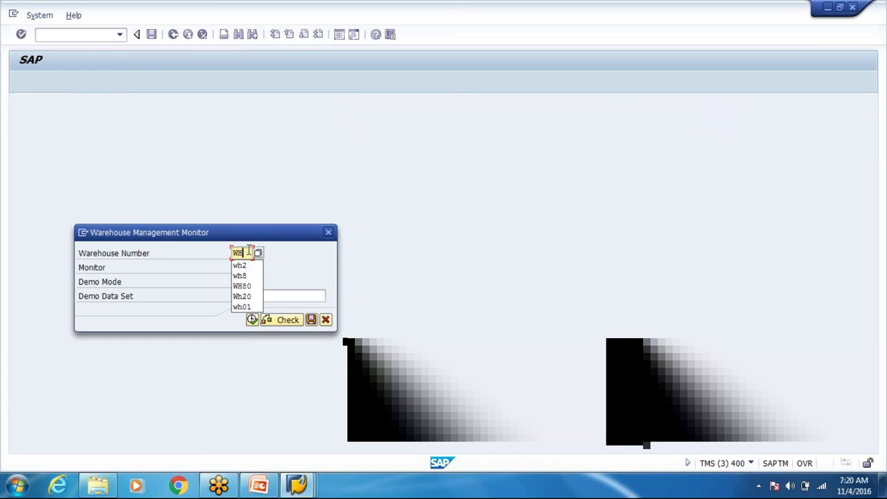
pyautogui.press('Down')
pyautogui.press('Down')
pyautogui.press('Down')
pyautogui.press('Down')
pyautogui.press('Up')
pyautogui.press('Return')
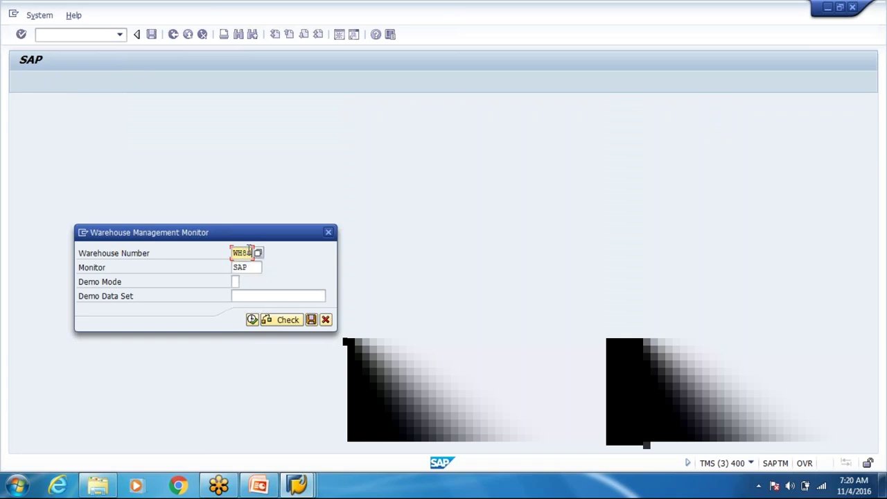
pyautogui.click(252, 320)
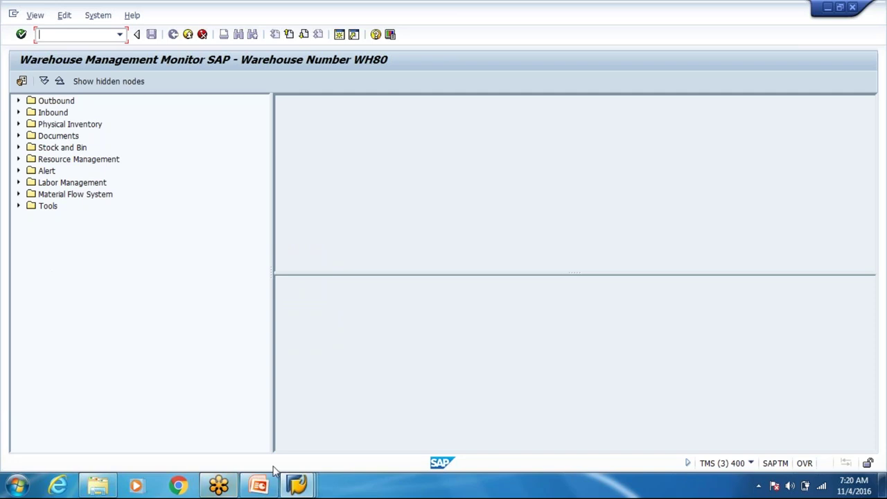
# Switch to the Week 2 presentation in PowerPoint and start the slide show on the RFID Introduction slide
pyautogui.click(294, 486)
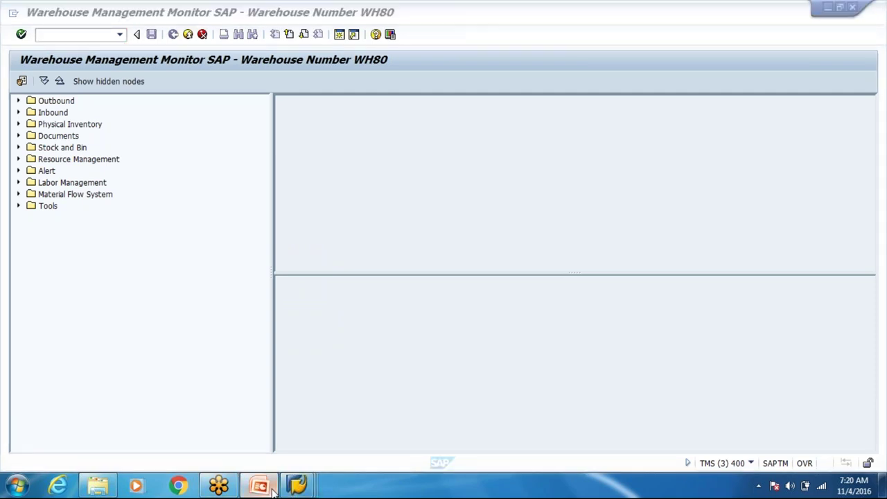
pyautogui.click(260, 487)
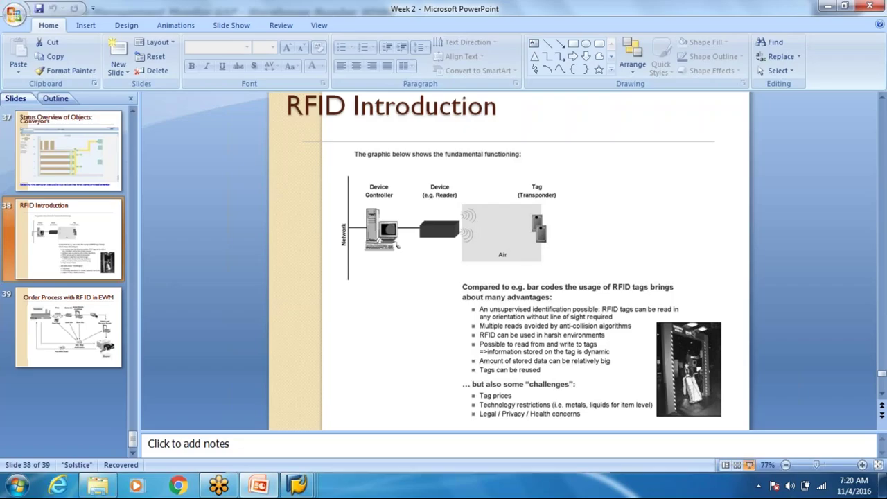
pyautogui.click(749, 466)
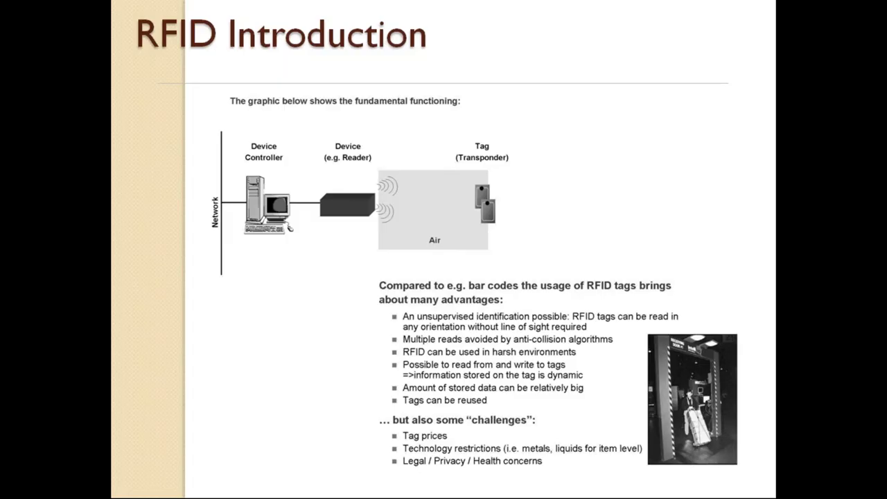
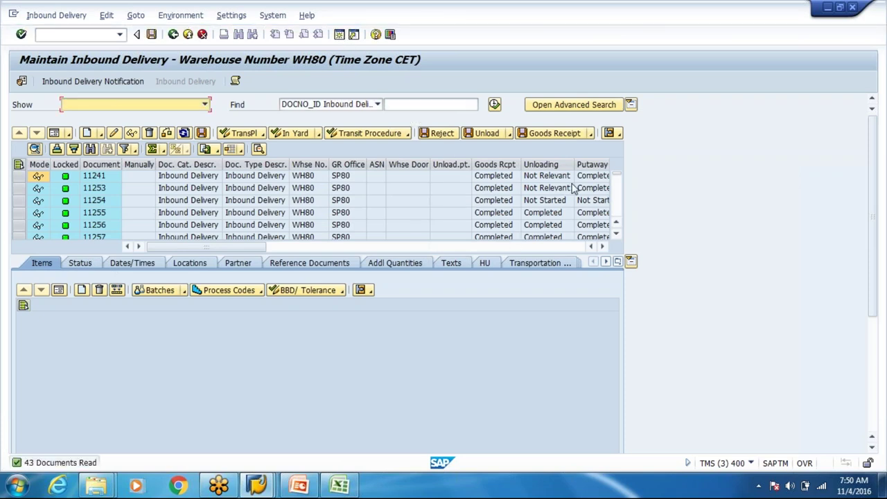
# Select inbound delivery 11282 in the WH80 delivery list and display its inbound delivery notification
pyautogui.moveTo(616, 178); pyautogui.dragTo(619, 202)
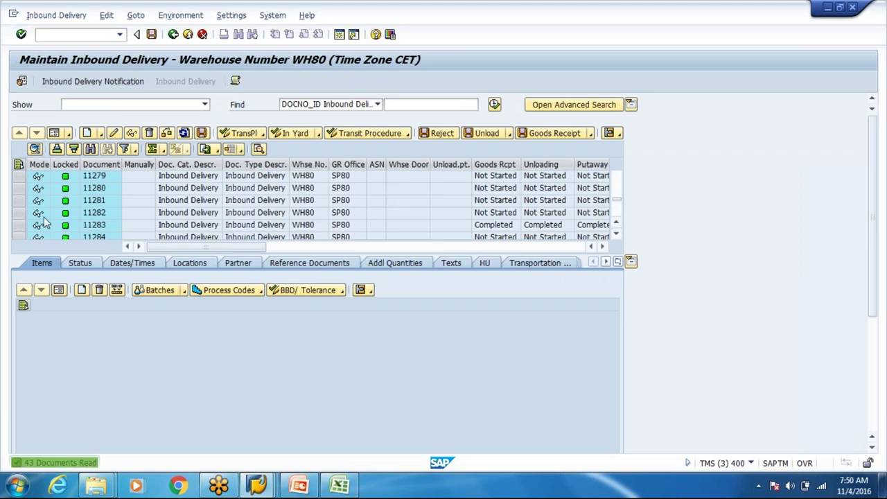
pyautogui.click(20, 215)
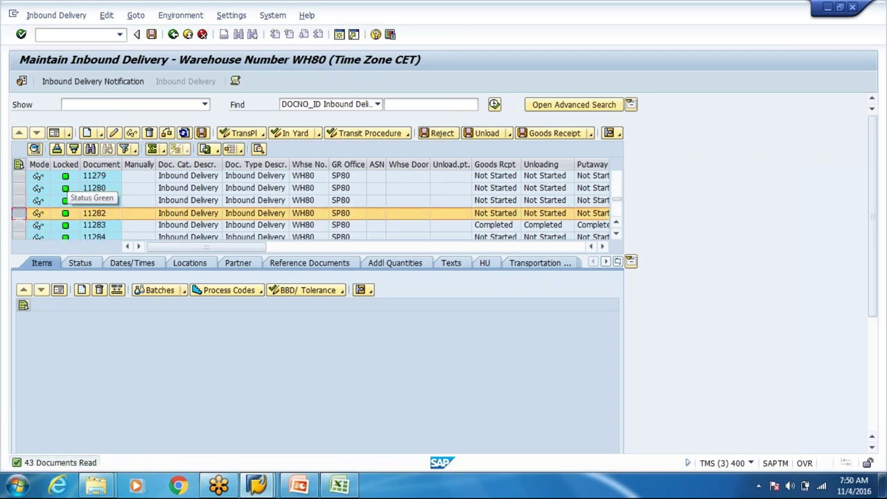
pyautogui.click(112, 86)
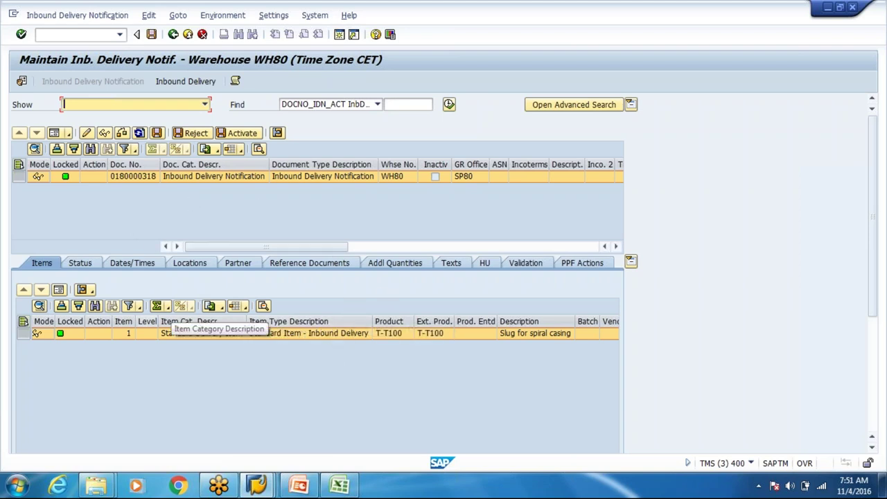
# Open the detail form of the notification's T-T100 item and examine its product, transaction and shipping data
pyautogui.click(58, 290)
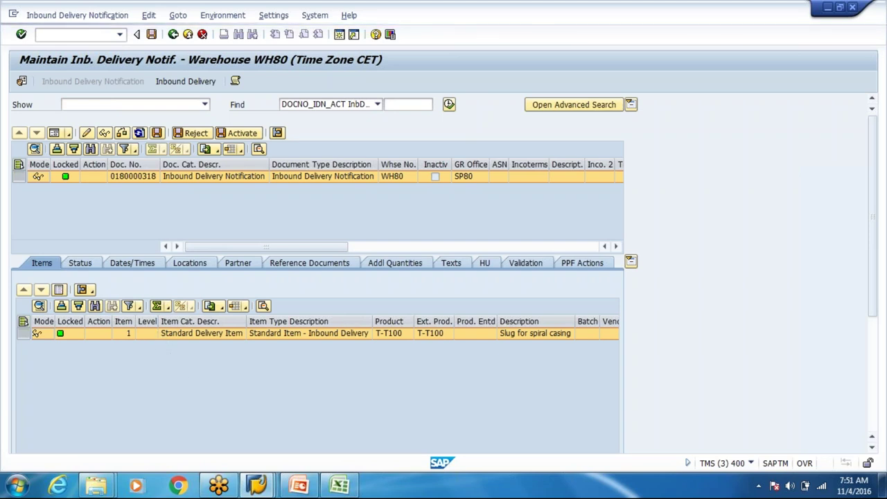
pyautogui.scroll(-2, 319, 374)
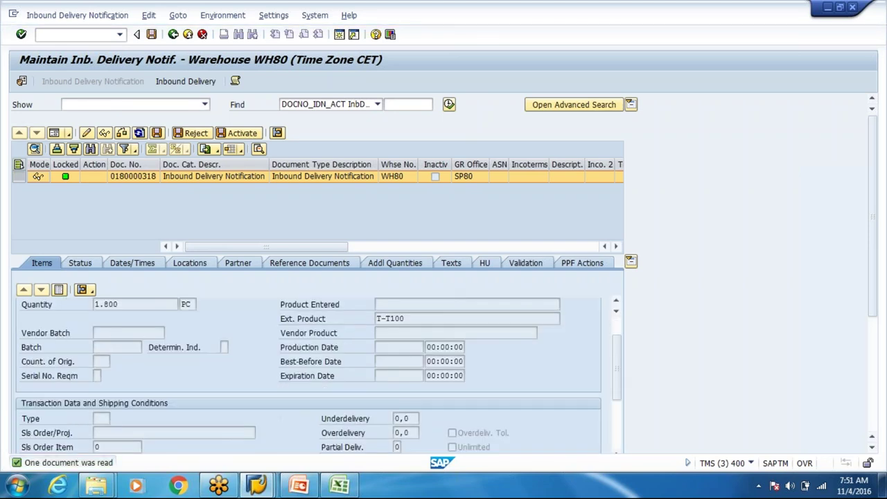
pyautogui.scroll(-2, 145, 331)
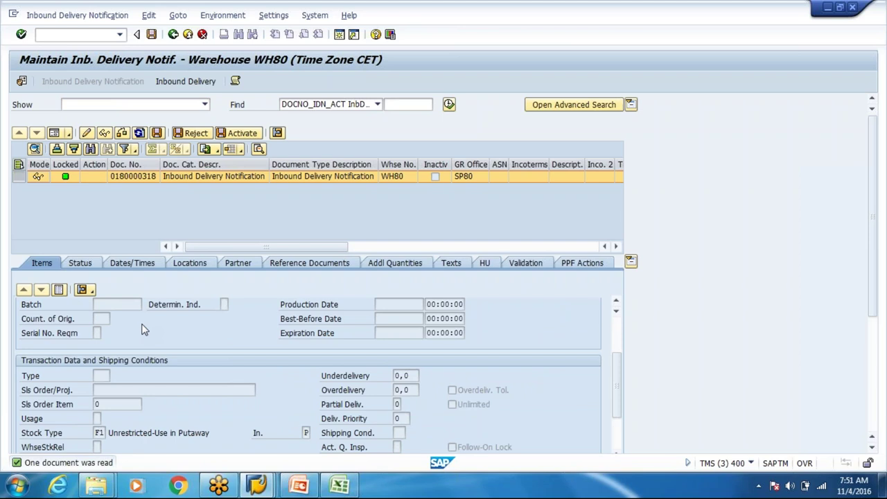
pyautogui.scroll(-2, 140, 329)
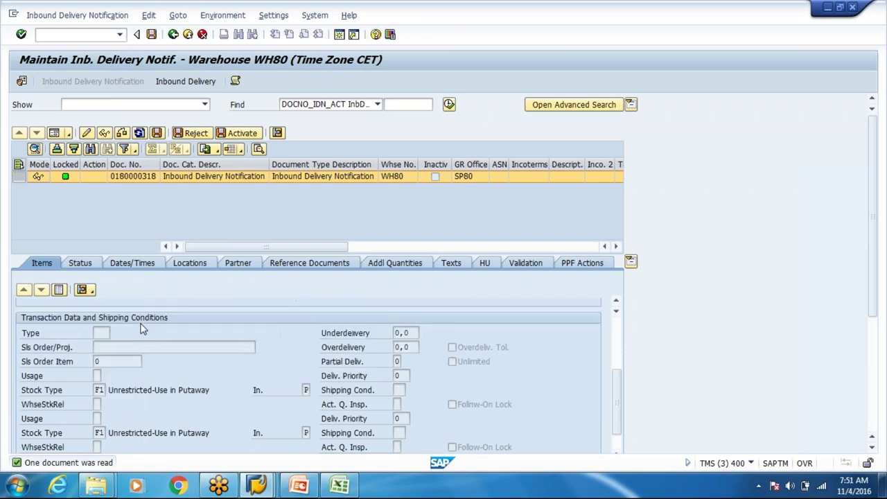
pyautogui.scroll(-3, 141, 329)
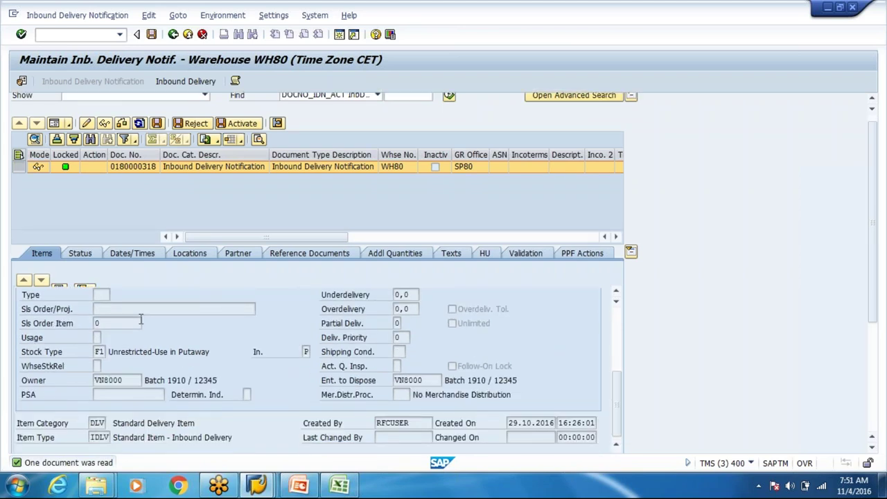
pyautogui.scroll(-2, 139, 319)
pyautogui.scroll(6, 140, 318)
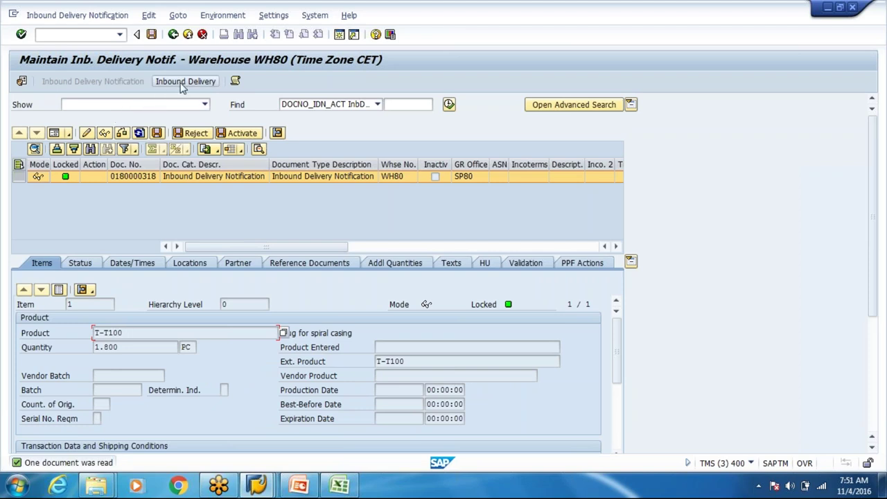
# Select the Business Object Transition Service action in the notification's PPF actions and compare the notification with its inbound delivery
pyautogui.press('Return')
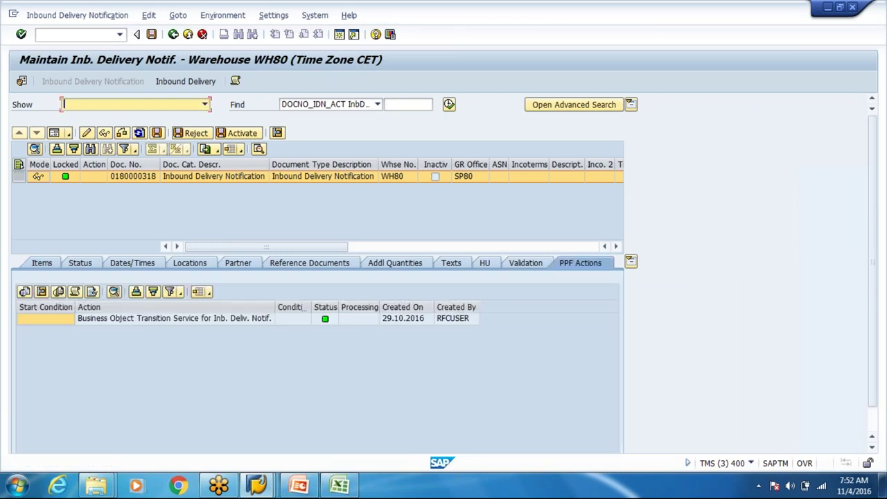
pyautogui.click(125, 318)
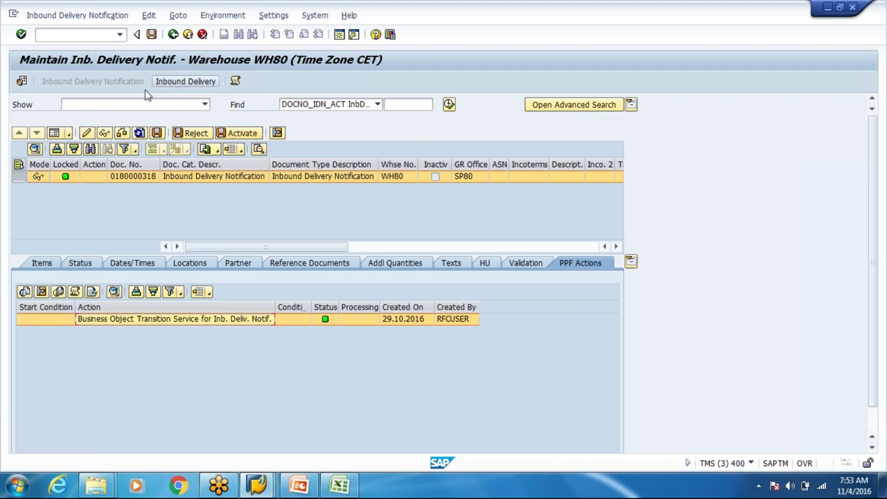
pyautogui.click(186, 81)
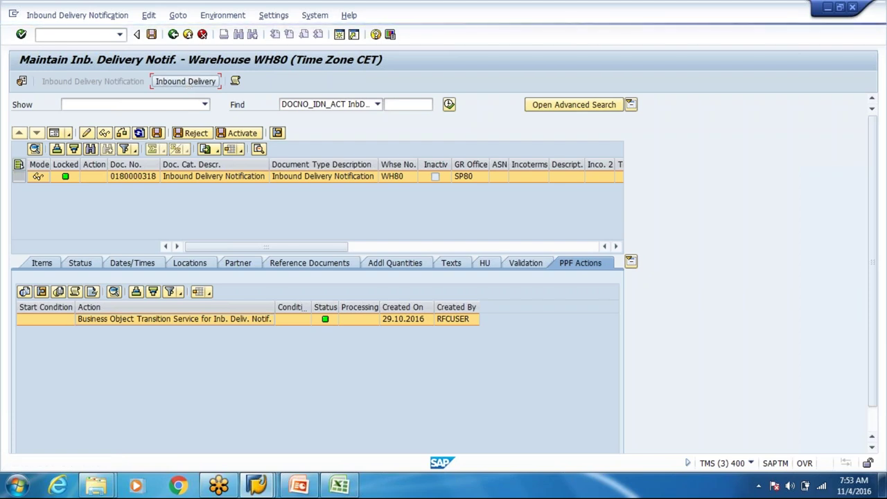
pyautogui.click(186, 84)
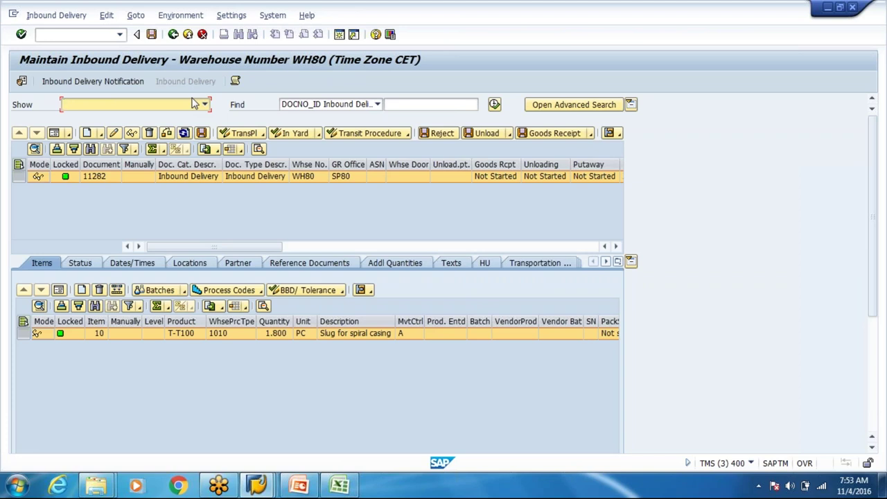
pyautogui.click(112, 83)
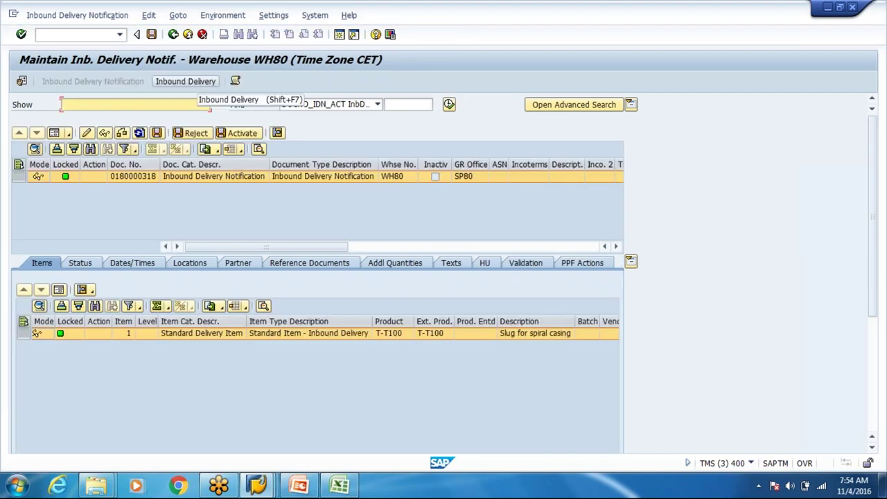
pyautogui.click(183, 86)
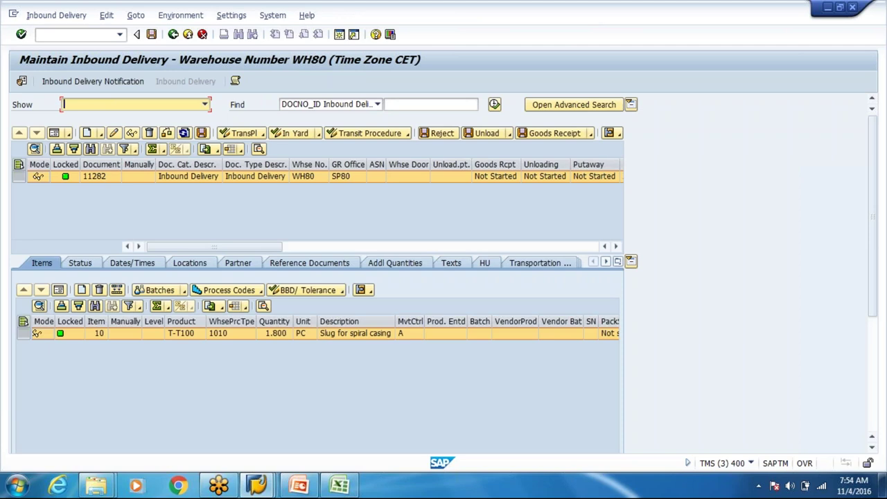
# Display the reference documents of inbound delivery 11282 and select the delivery's row
pyautogui.click(111, 176)
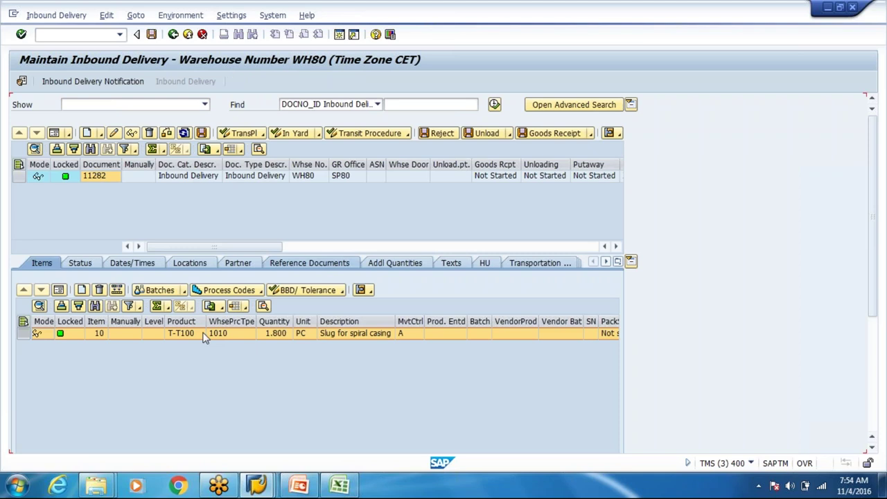
pyautogui.click(235, 336)
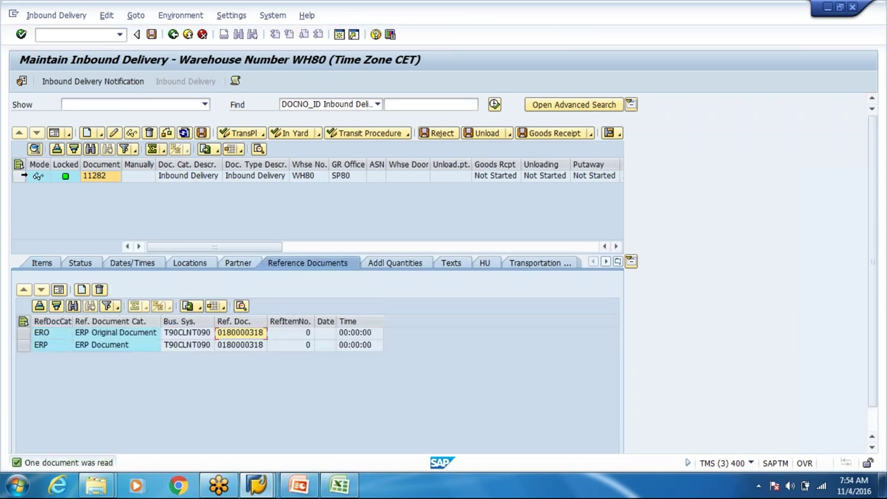
pyautogui.click(25, 176)
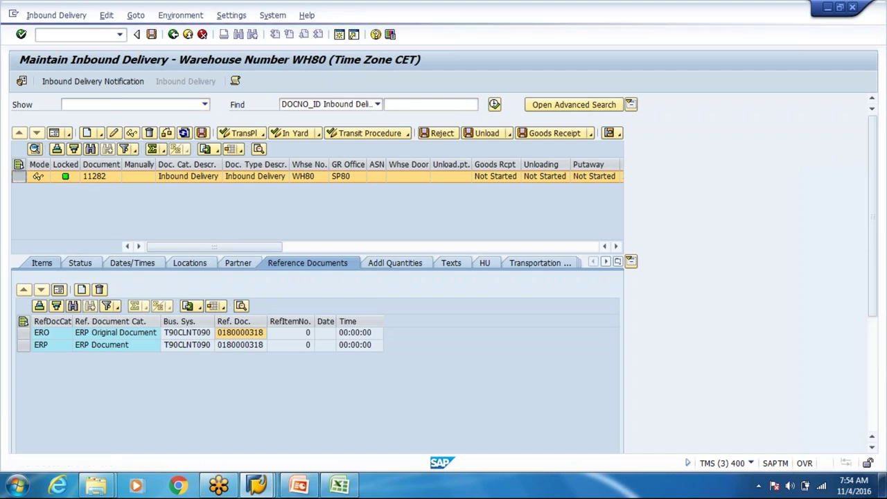
# Open the details of item 10 in the inbound delivery and examine its product, movement, status and shipping data
pyautogui.click(41, 263)
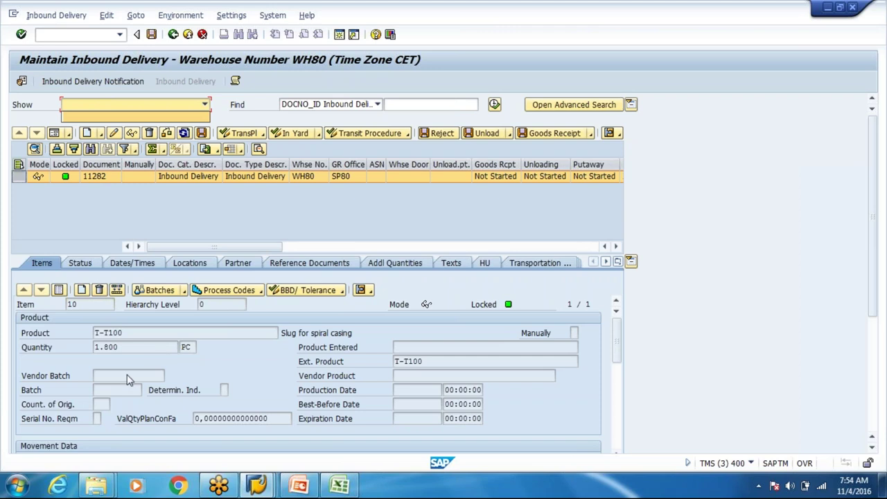
pyautogui.click(106, 375)
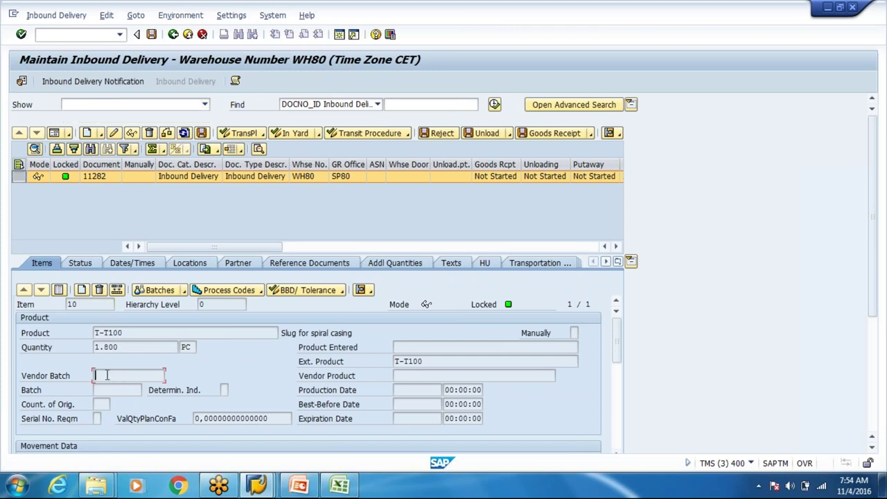
pyautogui.scroll(-2, 106, 375)
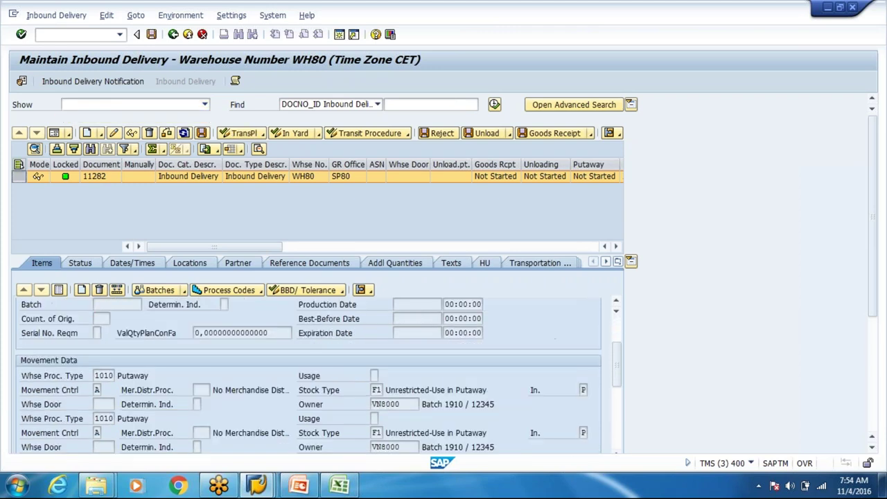
pyautogui.scroll(-1, 420, 321)
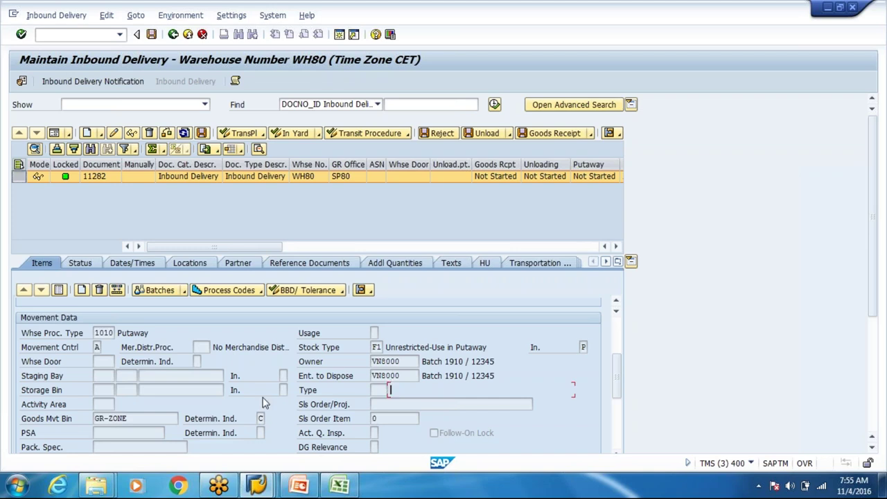
pyautogui.scroll(-10, 255, 395)
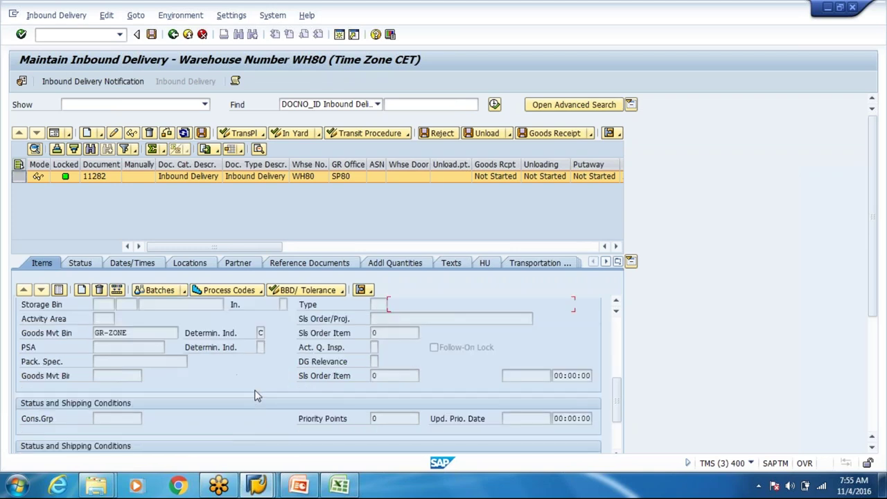
pyautogui.scroll(-1, 309, 375)
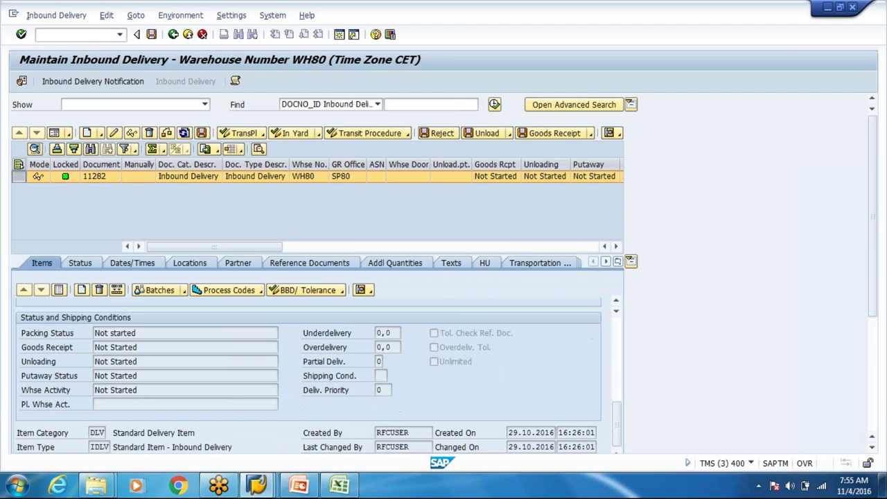
pyautogui.scroll(5, 308, 361)
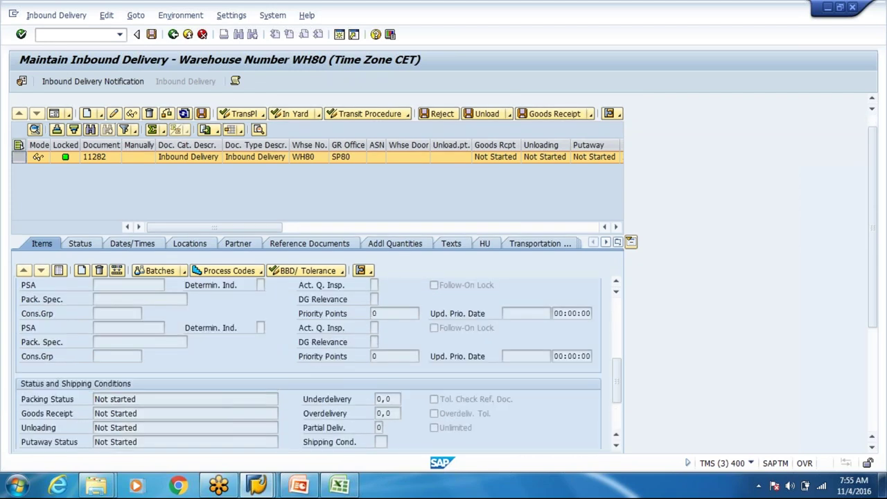
pyautogui.scroll(3, 416, 332)
pyautogui.scroll(-4, 416, 333)
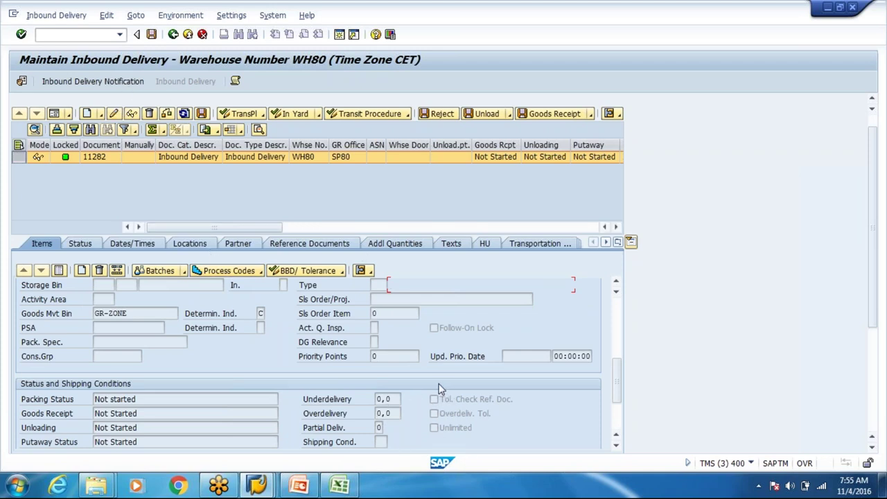
pyautogui.scroll(10, 435, 383)
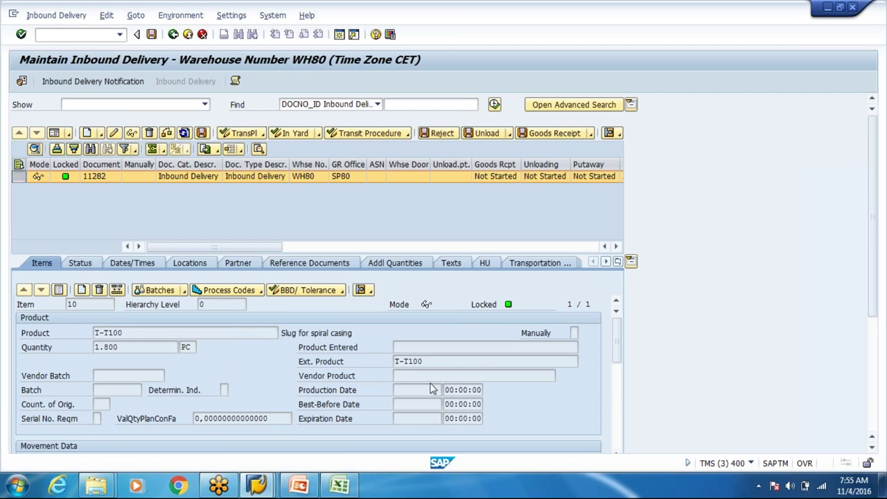
# Reject inbound delivery 11282, save it, and check the status and shipping conditions of item 10
pyautogui.click(438, 133)
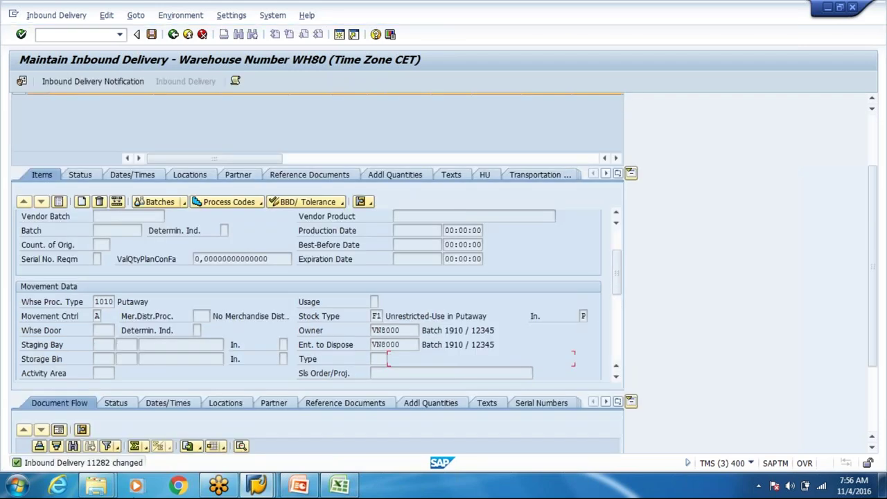
pyautogui.scroll(5, 93, 258)
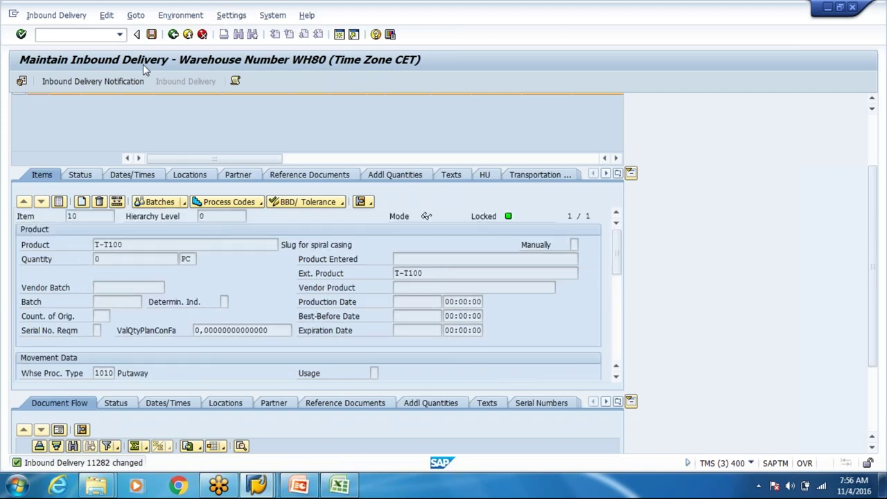
pyautogui.click(151, 36)
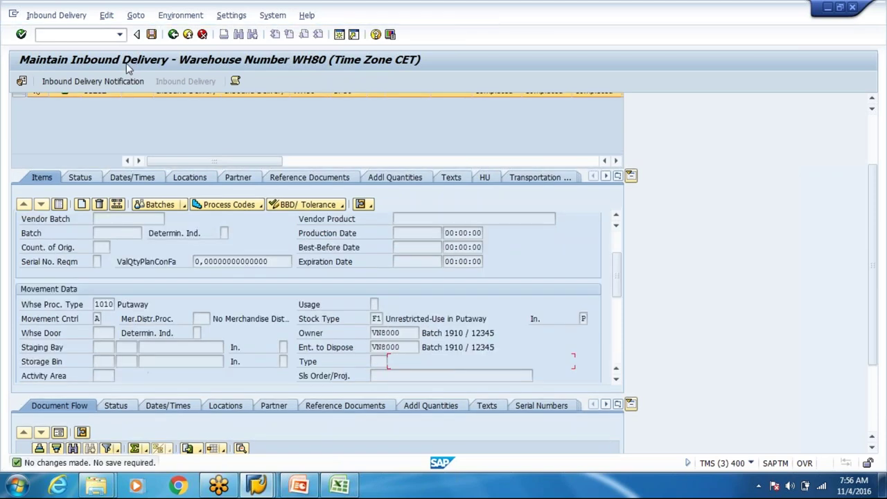
pyautogui.scroll(-1, 63, 228)
pyautogui.scroll(-5, 63, 232)
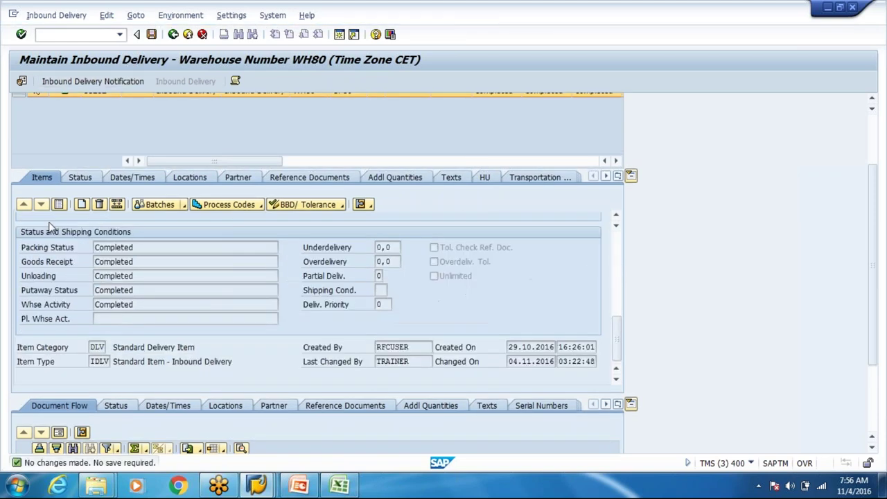
# Examine the follow-on functions available for the inbound delivery, from Warehouse Task to Return to Vendor, without running any
pyautogui.scroll(8, 49, 219)
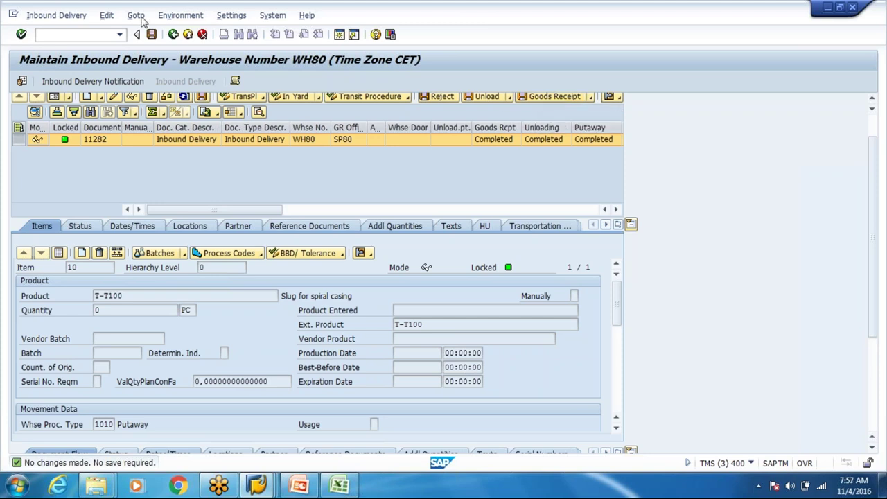
pyautogui.click(36, 15)
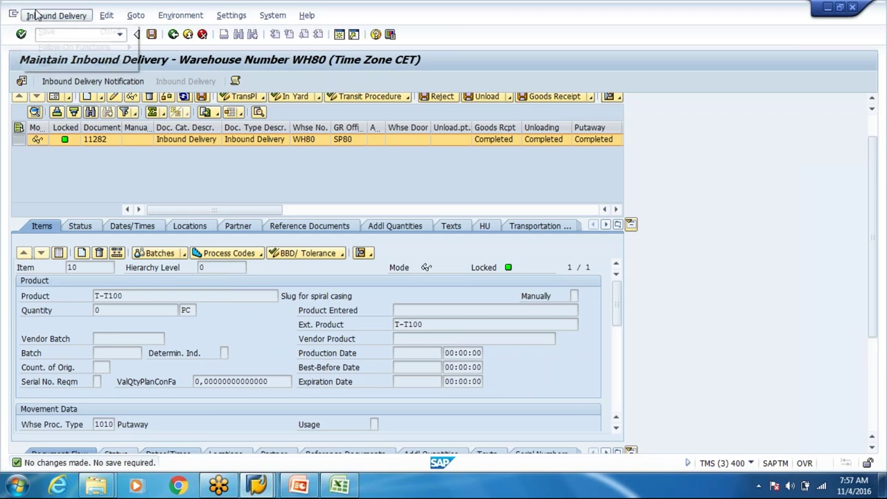
pyautogui.moveTo(84, 49)
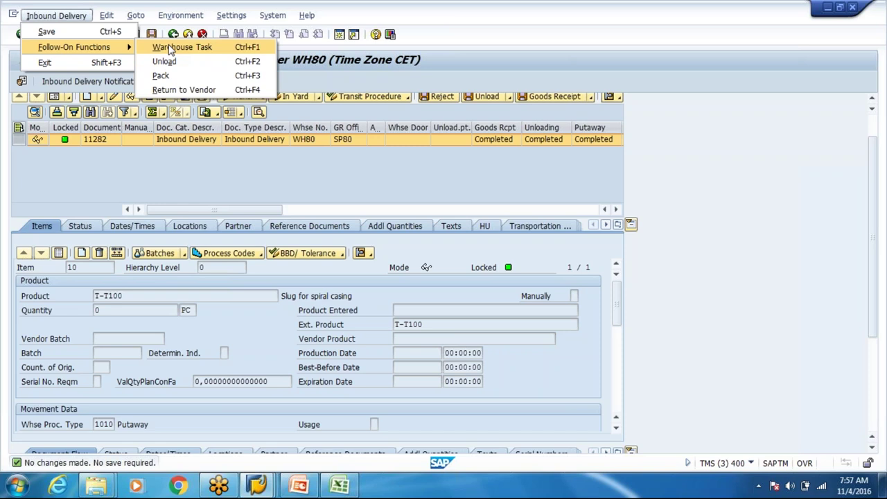
pyautogui.press('Escape')
pyautogui.press('Escape')
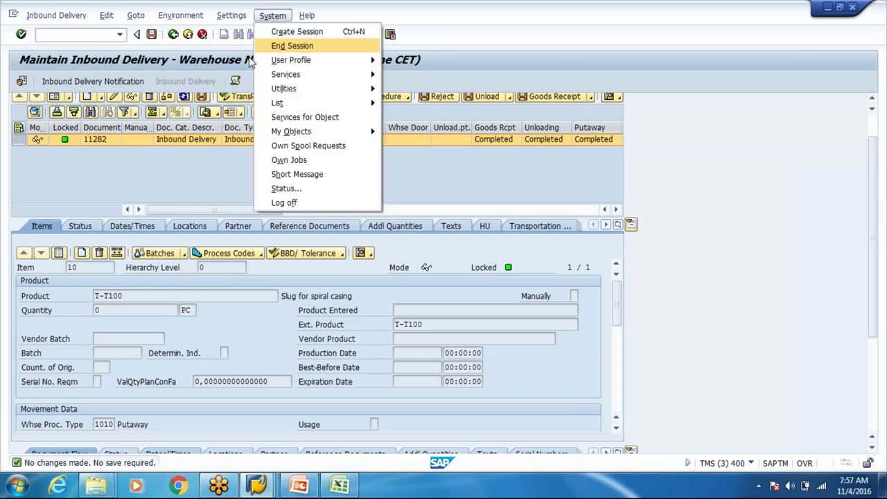
pyautogui.click(61, 13)
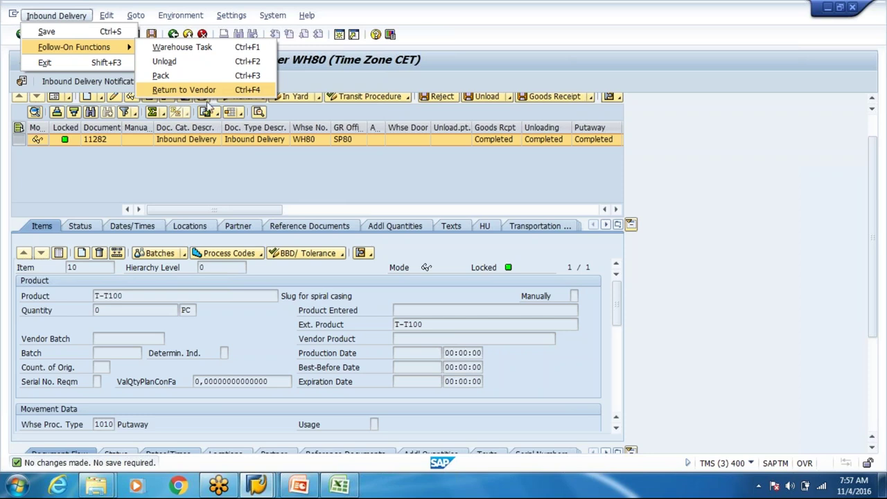
pyautogui.click(132, 162)
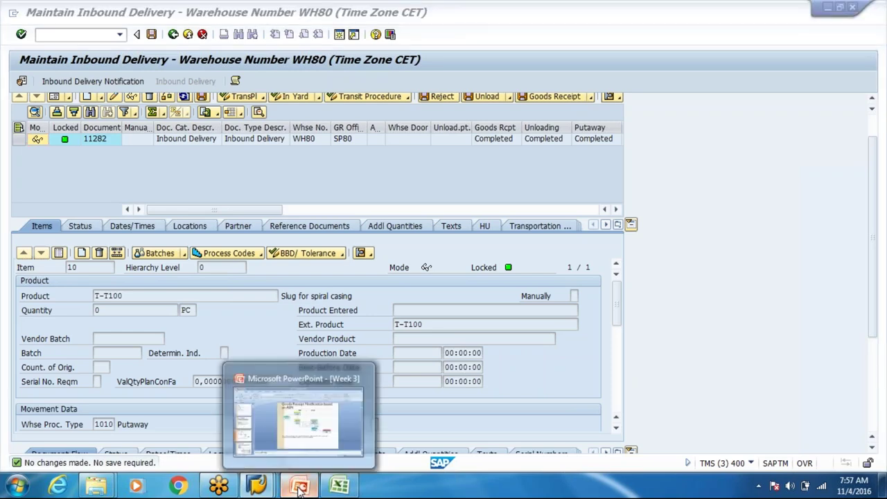
# Switch to the Week 3 presentation in PowerPoint and show the Inbound Processing slide as a full-screen slide show
pyautogui.click(300, 488)
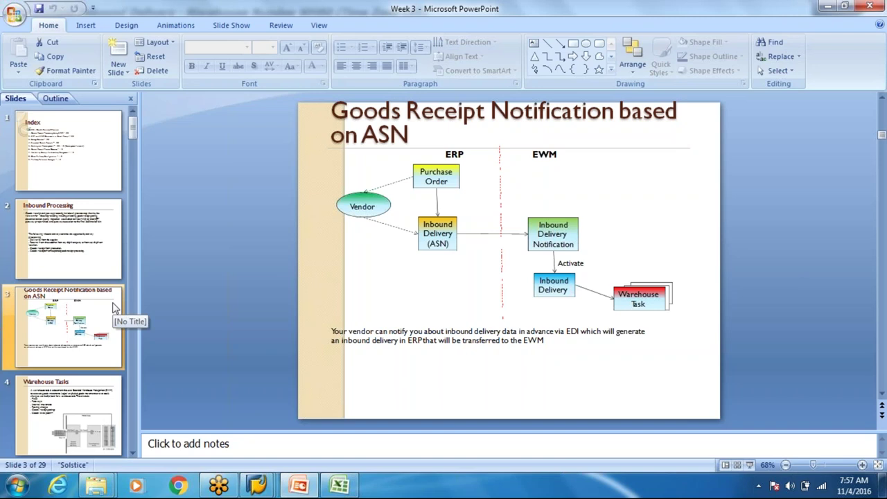
pyautogui.click(26, 259)
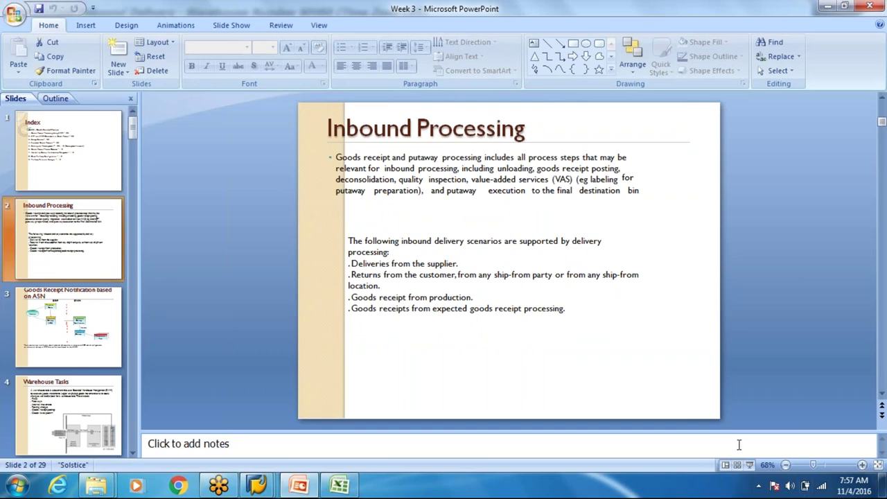
pyautogui.click(749, 465)
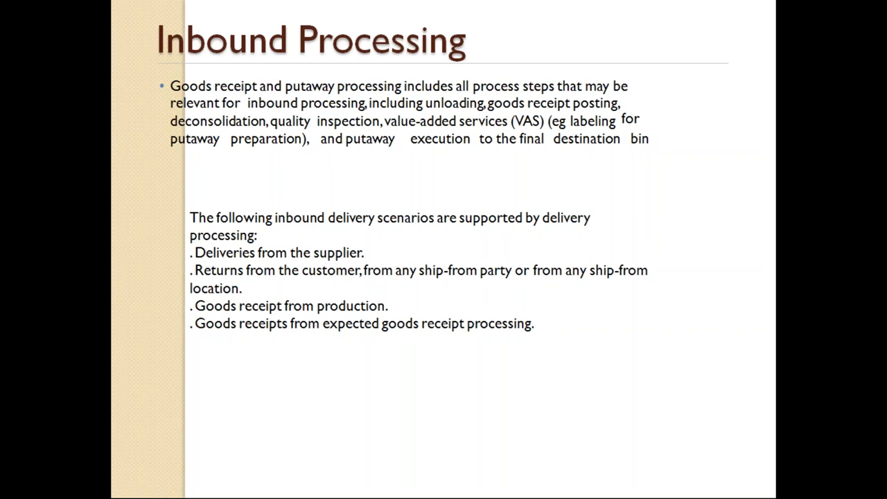
pyautogui.press('Right')
pyautogui.press('Left')
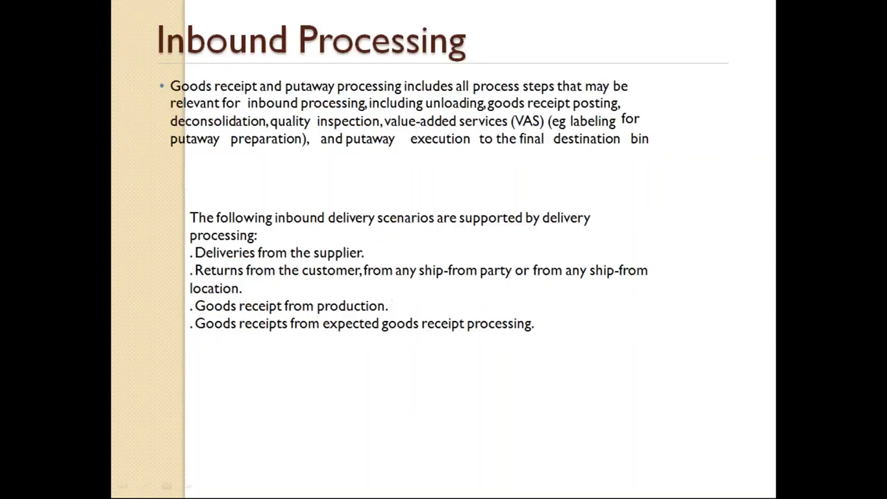